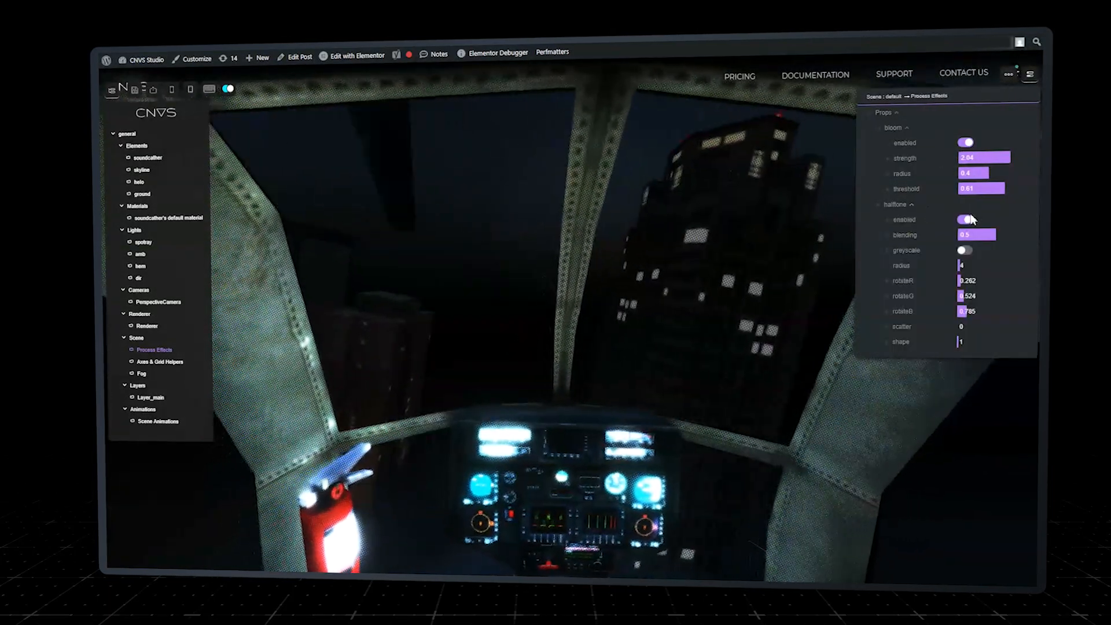
- Switch the cockpit scene's halftone and bloom effects off and on again to compare the rendering
{"action": "left_click", "coordinate": [967, 220]}
{"action": "left_click", "coordinate": [964, 144]}
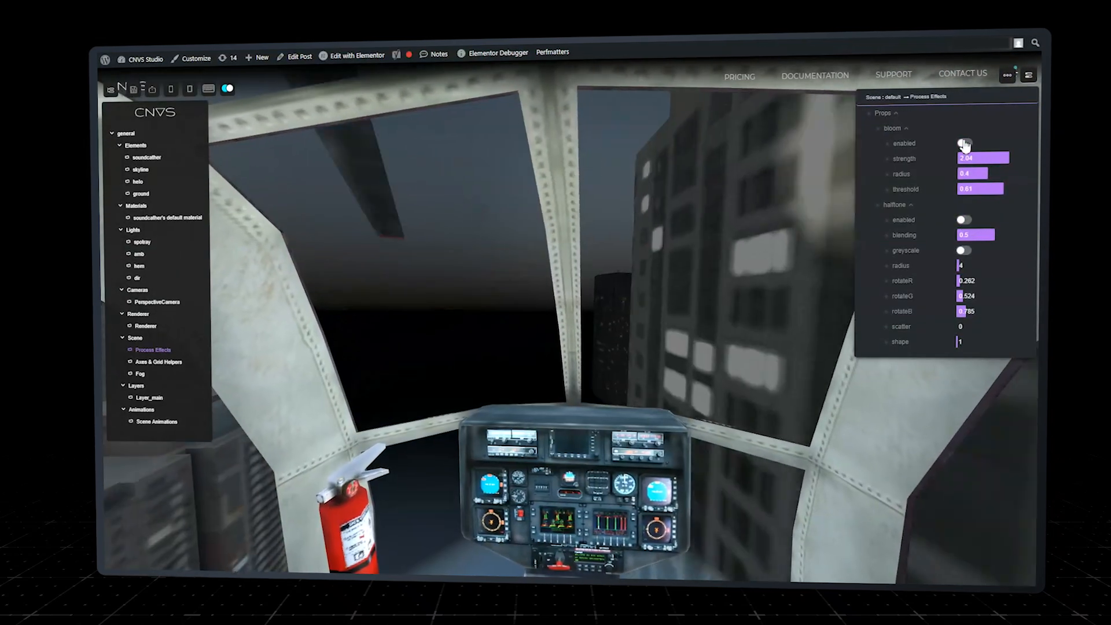
{"action": "left_click", "coordinate": [965, 143]}
{"action": "left_click", "coordinate": [966, 220]}
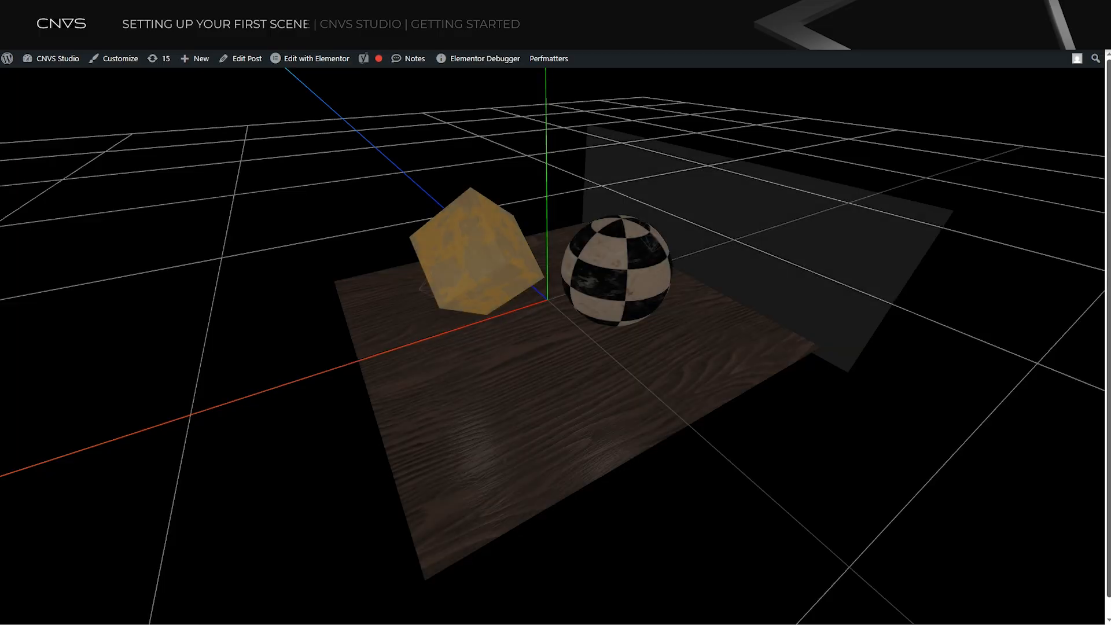
- Inspect the finished demo scene with the cube and checkered sphere, and browse the web design page built around it
{"action": "left_click_drag", "start_coordinate": [980, 416], "coordinate": [346, 404]}
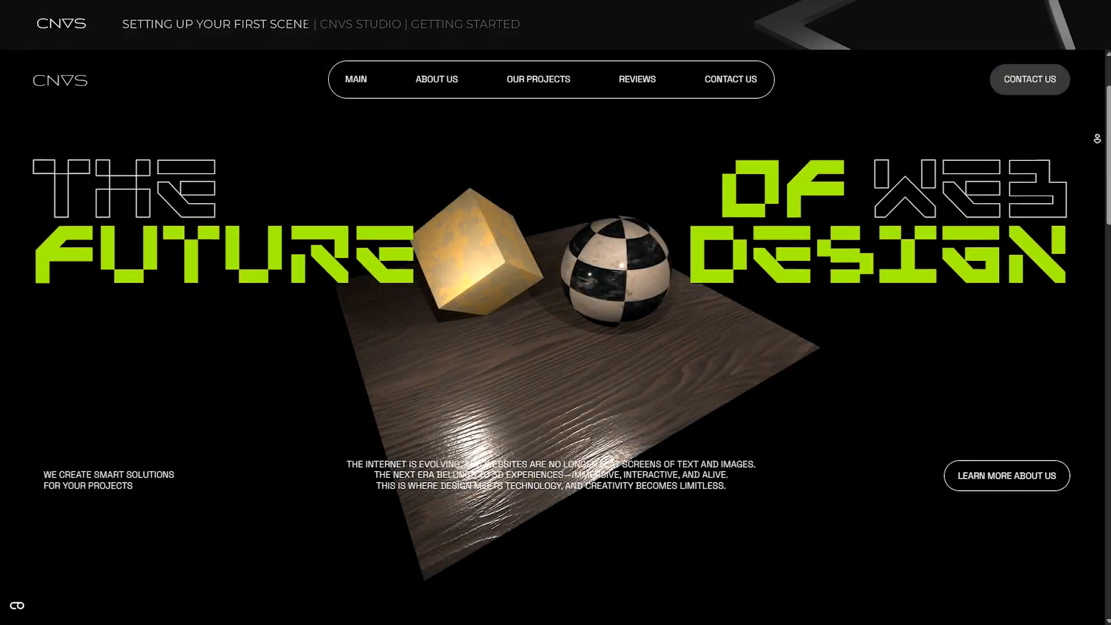
{"action": "scroll", "coordinate": [555, 336], "scroll_direction": "down", "scroll_amount": 3}
{"action": "scroll", "coordinate": [556, 336], "scroll_direction": "down", "scroll_amount": 10}
{"action": "scroll", "coordinate": [555, 336], "scroll_direction": "down", "scroll_amount": 6}
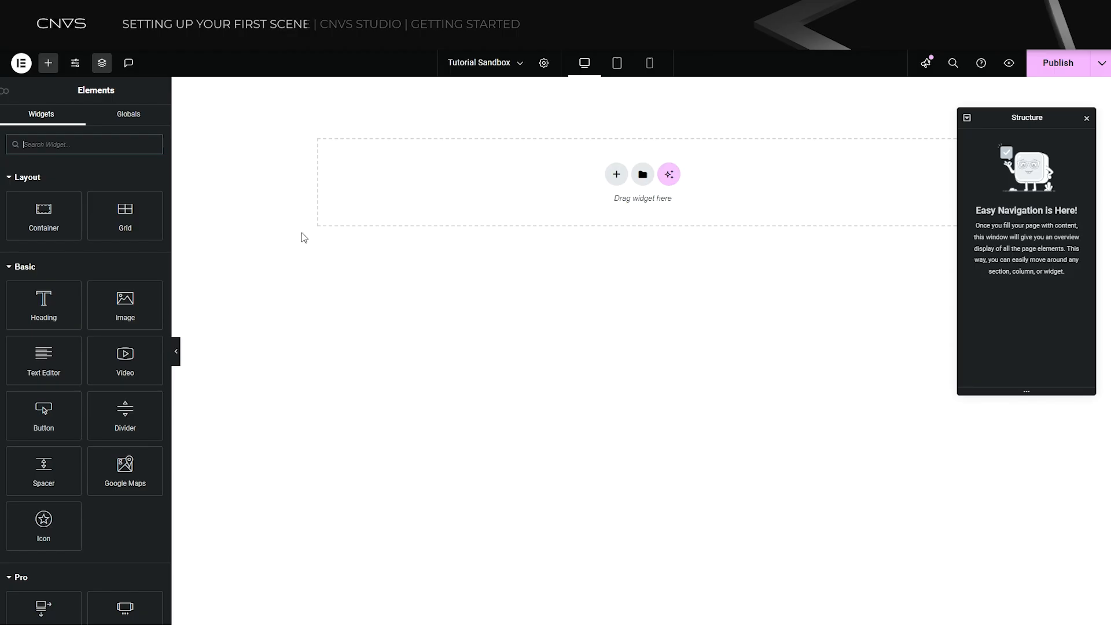
- Find the Canvas Studio widget and add it to the empty page
{"action": "type", "text": "canvas"}
{"action": "left_click_drag", "start_coordinate": [43, 186], "coordinate": [536, 224]}
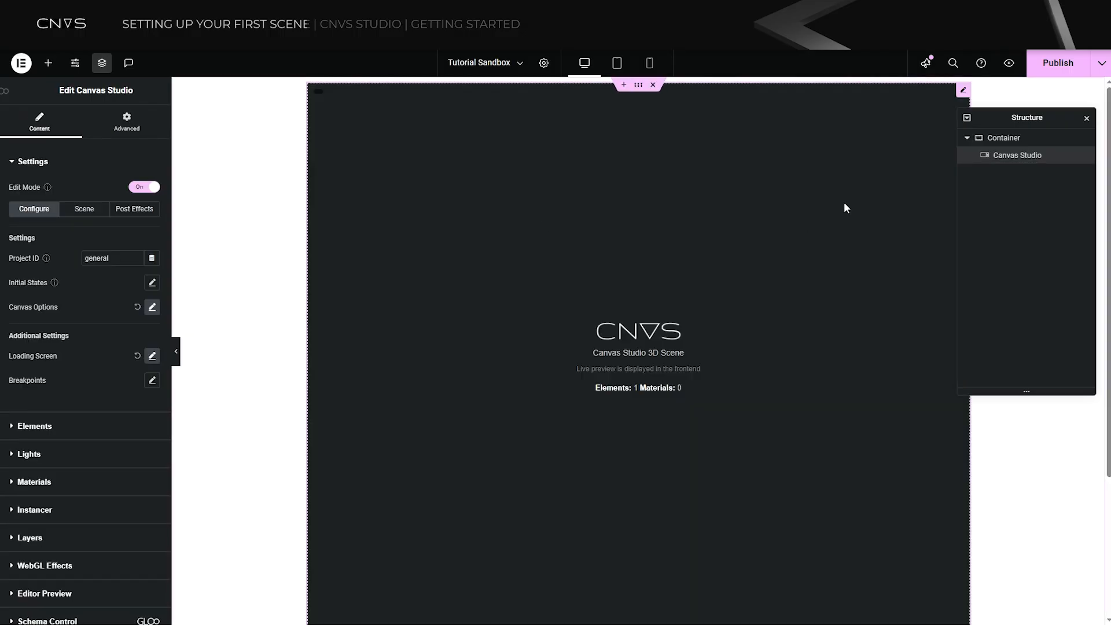
- Make the container around the Canvas Studio widget full width and set its margin and padding to 0 on all sides
{"action": "left_click", "coordinate": [1000, 138]}
{"action": "left_click", "coordinate": [110, 223]}
{"action": "left_click", "coordinate": [110, 250]}
{"action": "left_click", "coordinate": [139, 122]}
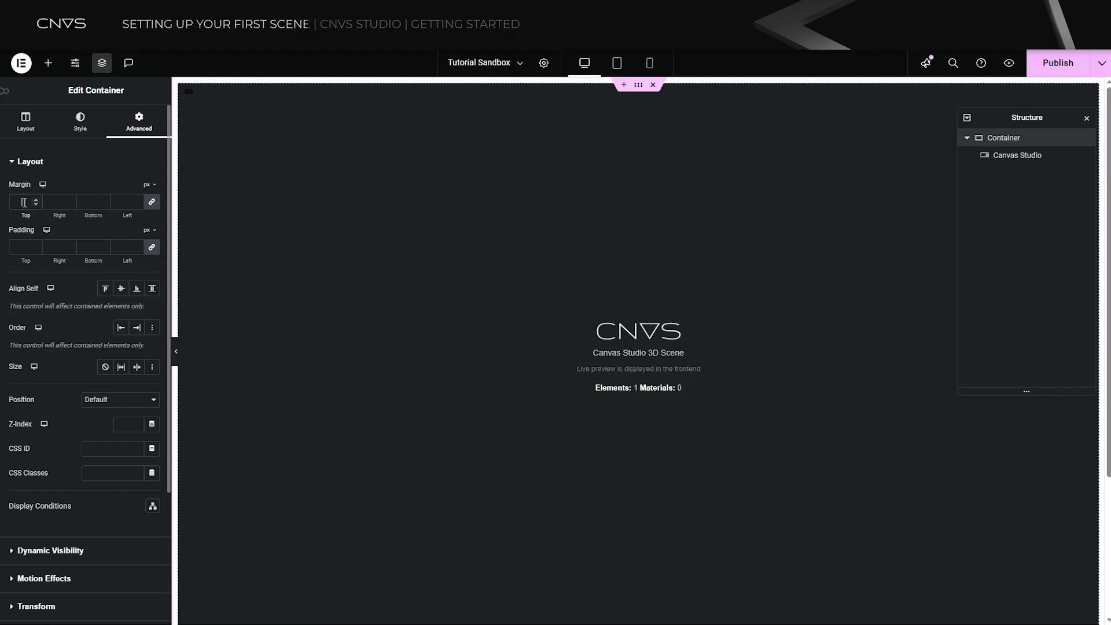
{"action": "left_click", "coordinate": [26, 247]}
{"action": "type", "text": "0"}
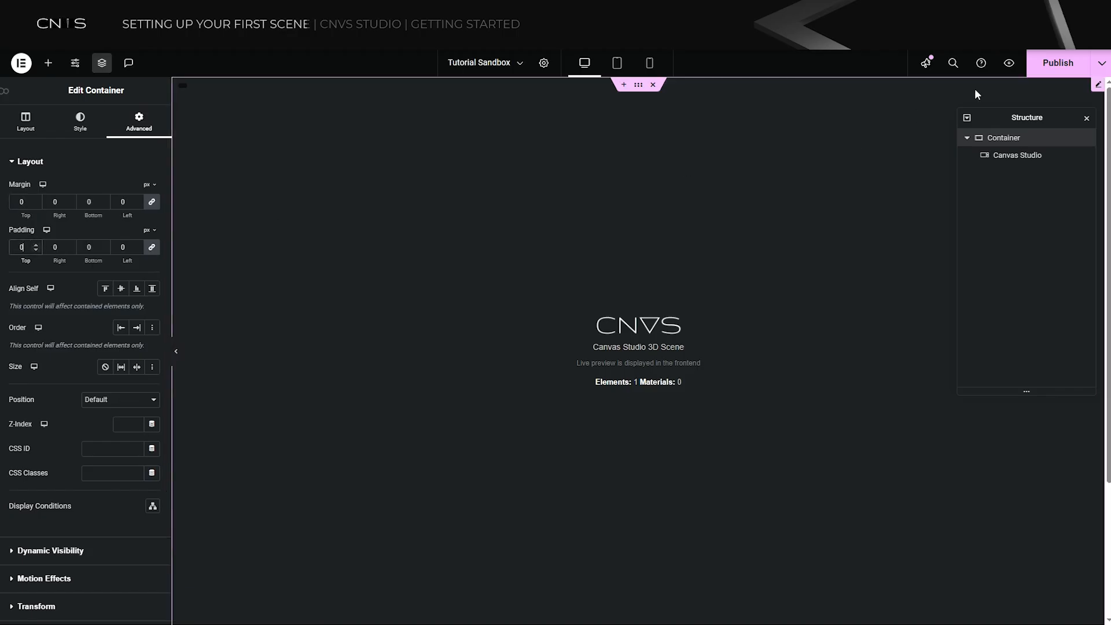
- Publish the page and open it on the front end
{"action": "left_click", "coordinate": [1042, 69]}
{"action": "left_click", "coordinate": [1101, 64]}
{"action": "left_click", "coordinate": [1059, 152]}
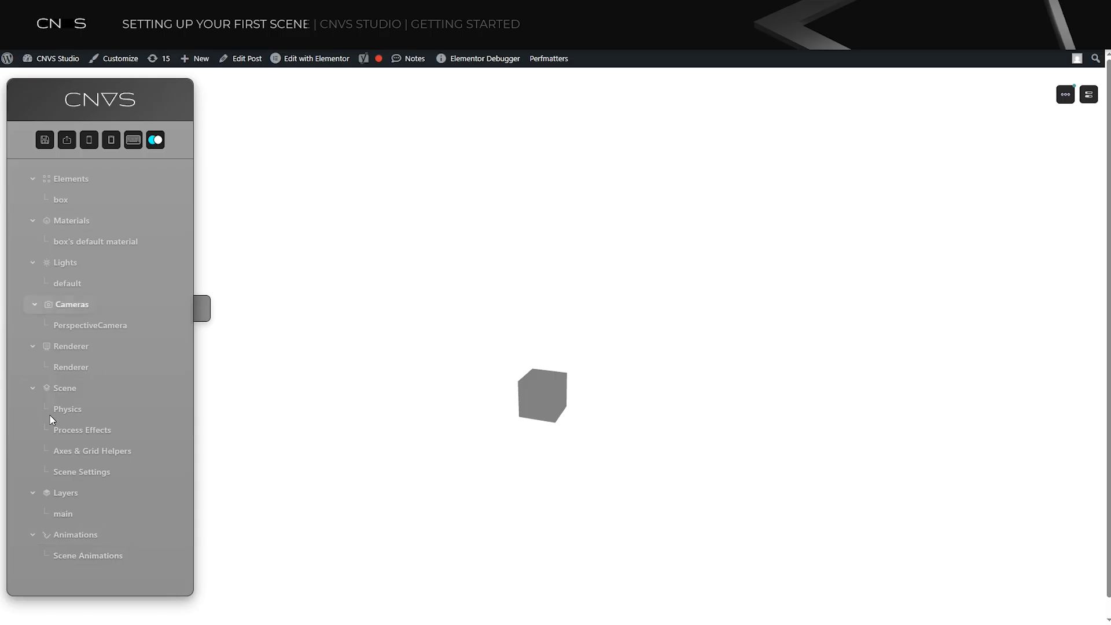
- Select the box element and examine its transform, geometry, physics and oscillator properties
{"action": "left_click", "coordinate": [58, 200]}
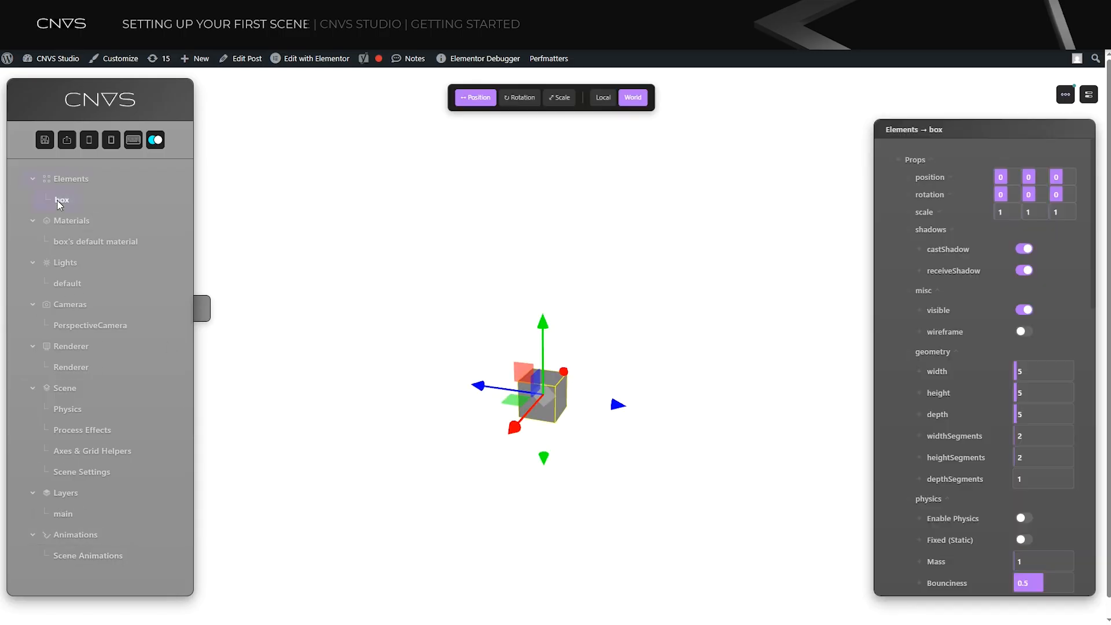
{"action": "scroll", "coordinate": [986, 327], "scroll_direction": "down", "scroll_amount": 15}
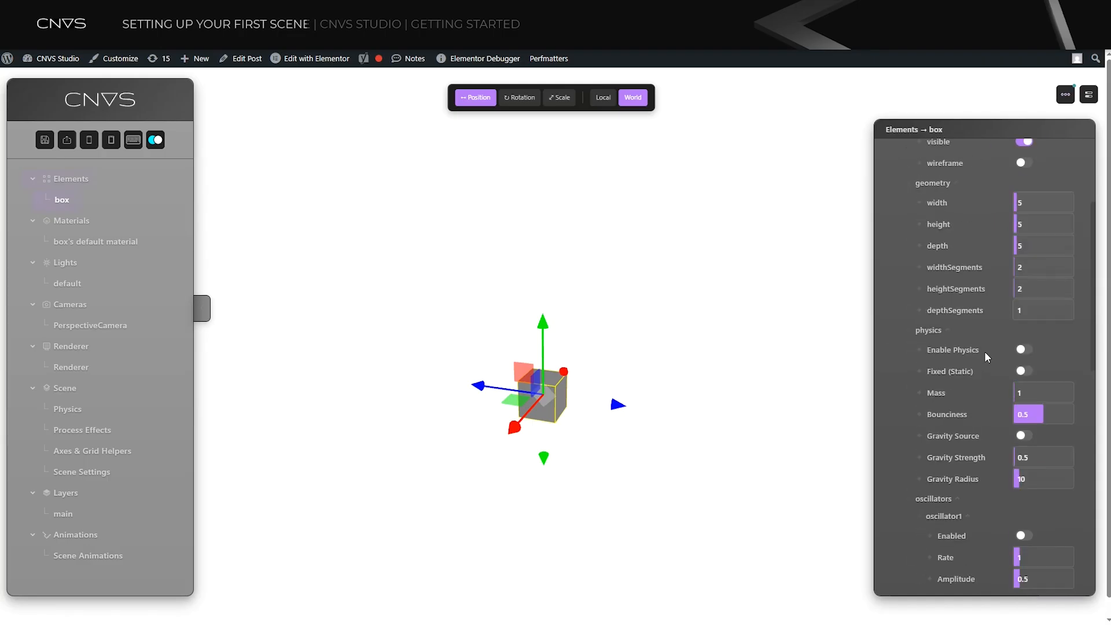
{"action": "scroll", "coordinate": [972, 498], "scroll_direction": "up", "scroll_amount": 10}
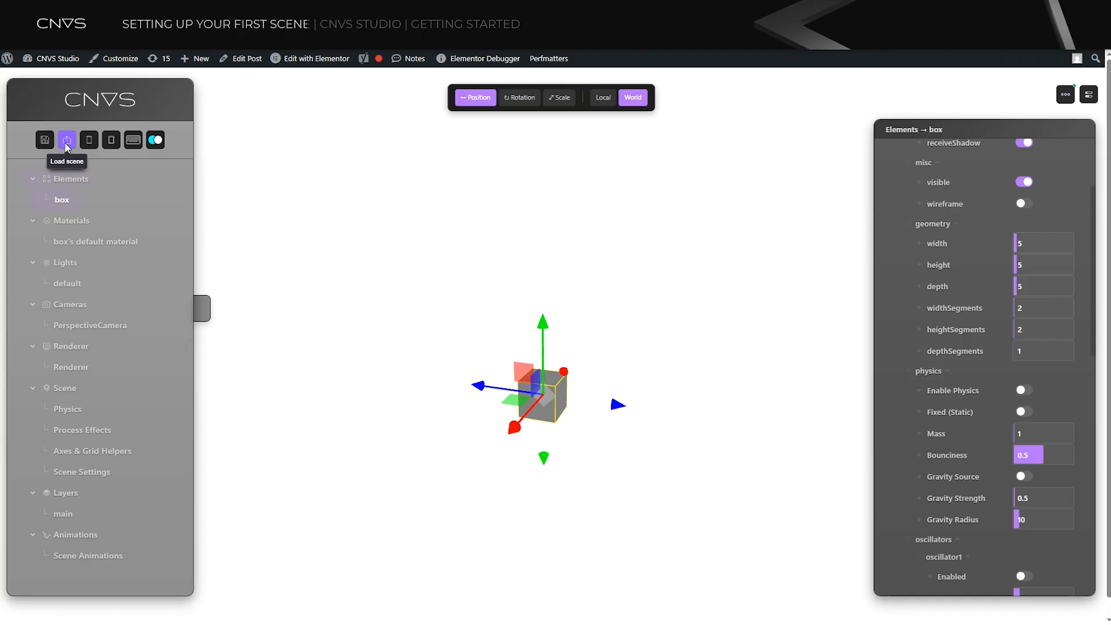
- Look over the keyboard shortcuts list and the scene transition settings, leaving the transitions as they are
{"action": "left_click", "coordinate": [133, 141]}
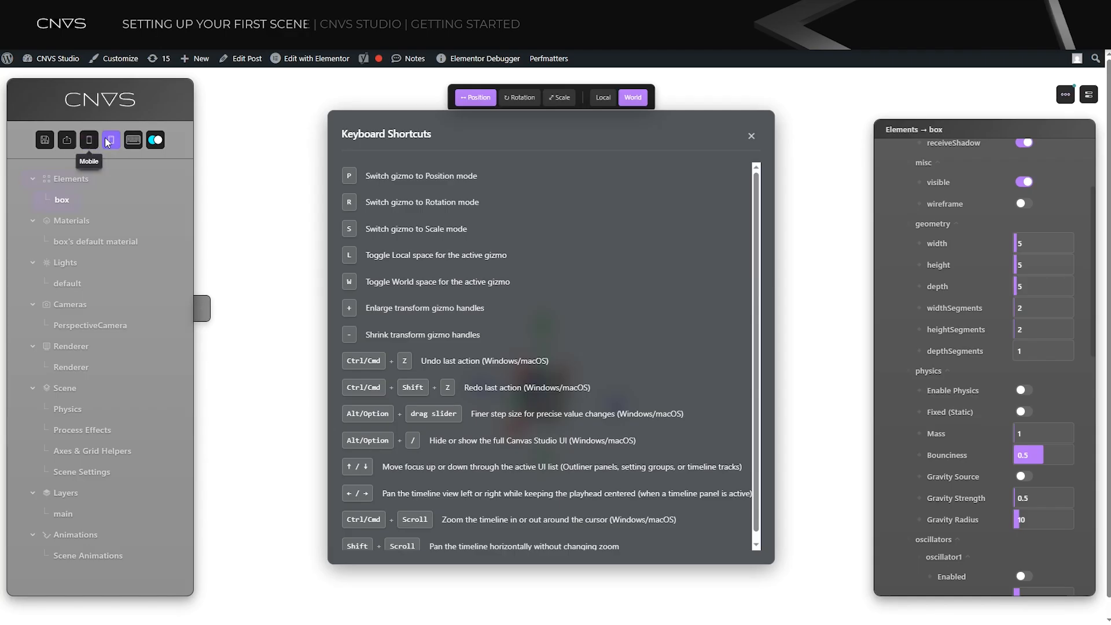
{"action": "left_click", "coordinate": [155, 141]}
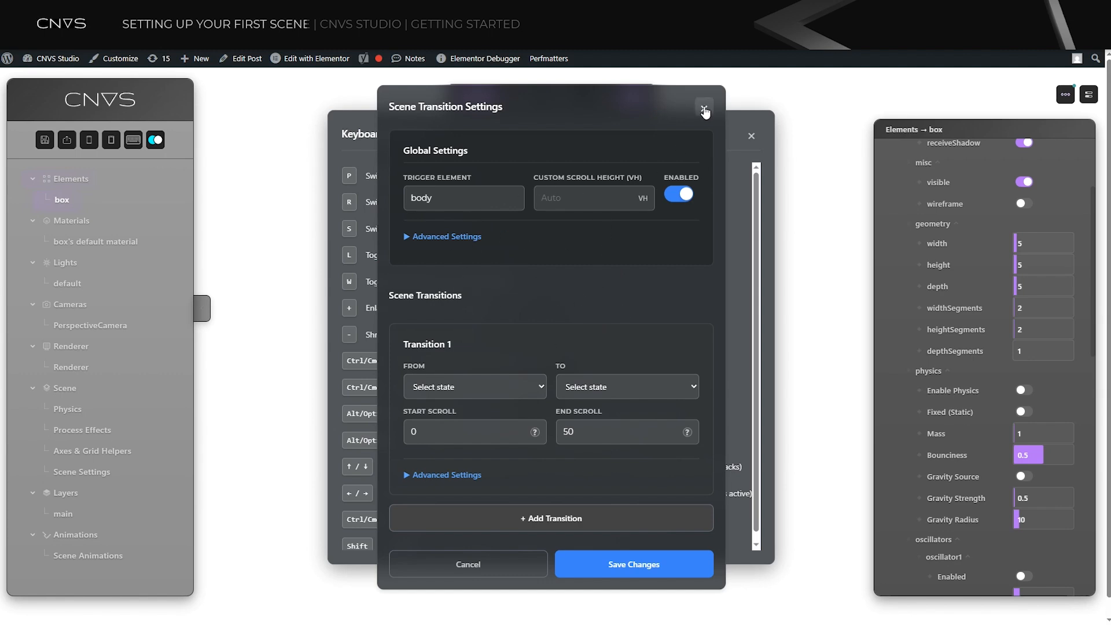
{"action": "left_click", "coordinate": [704, 108]}
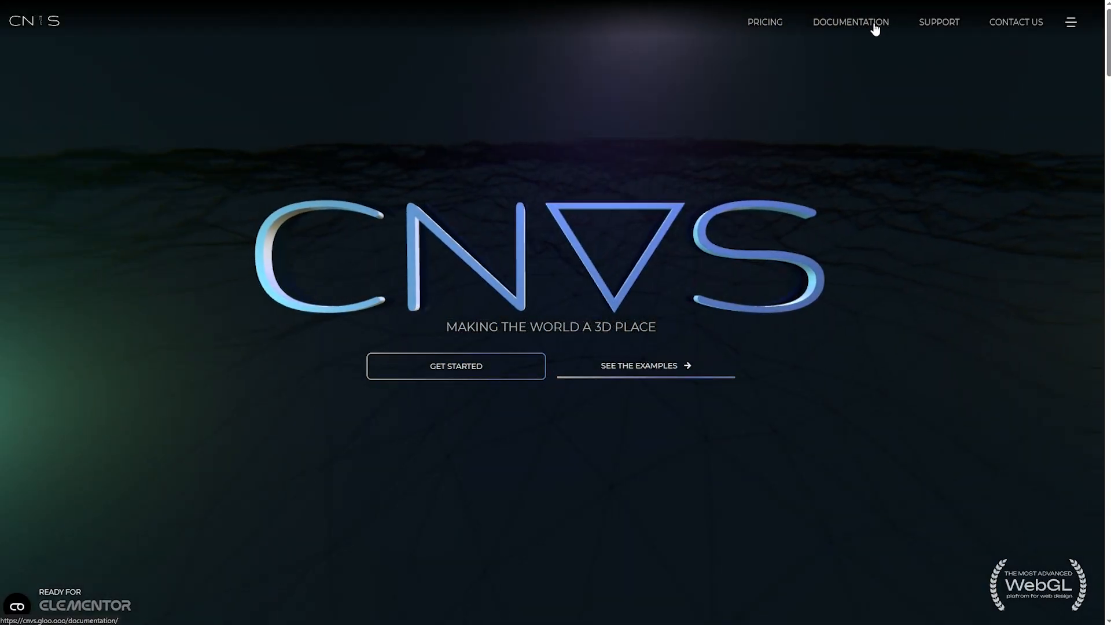
- Open the CNVS documentation and read the Rounded Box Geometry topic from the Geometry section
{"action": "left_click", "coordinate": [873, 29]}
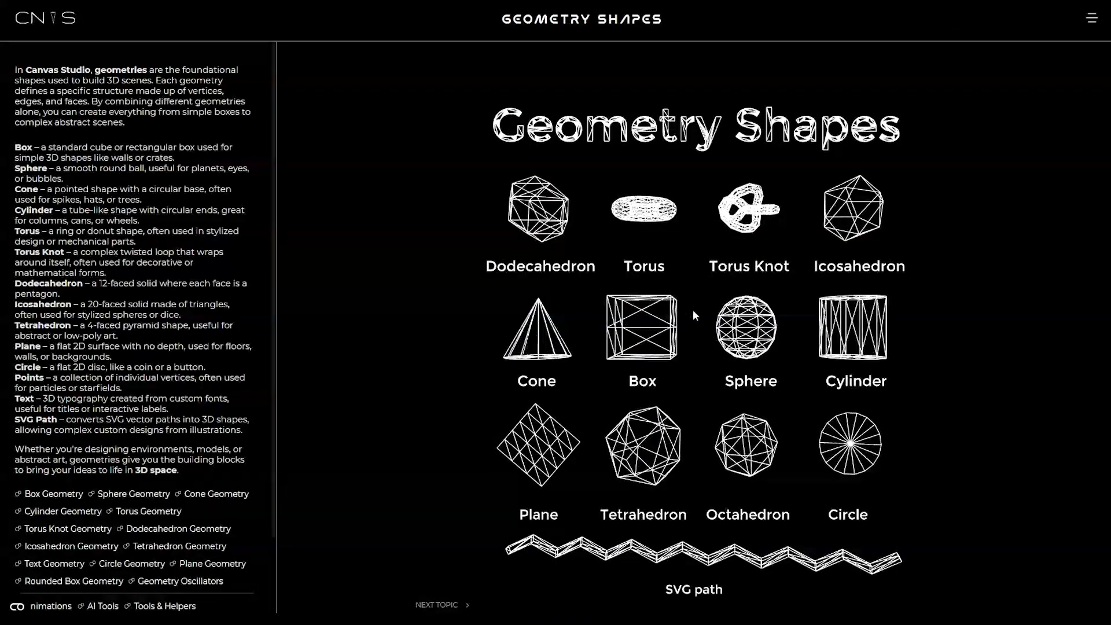
{"action": "left_click", "coordinate": [1086, 29]}
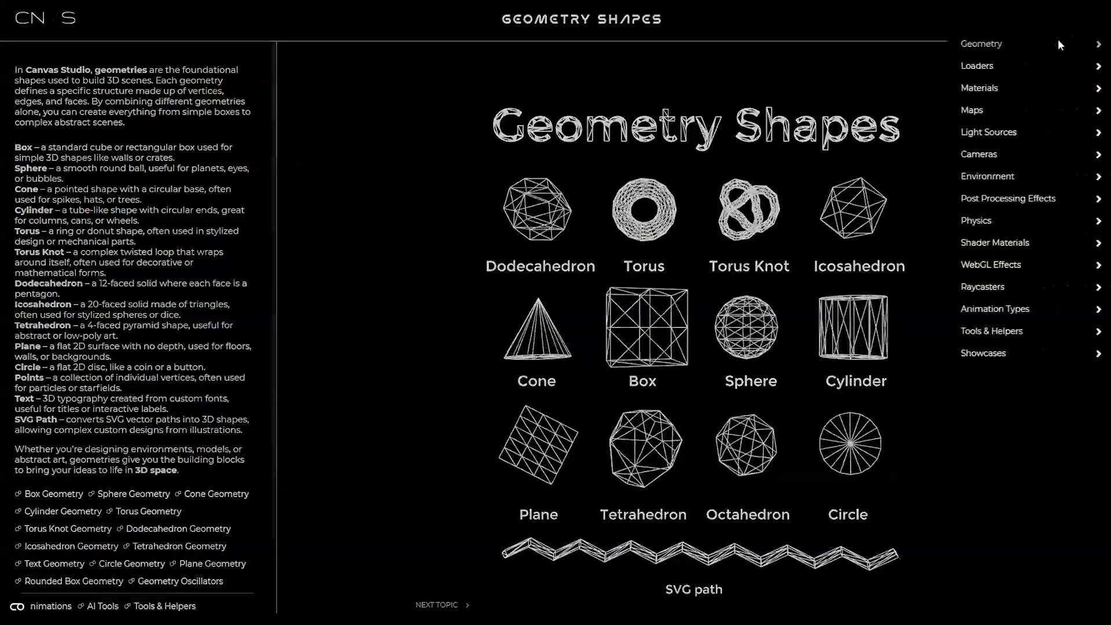
{"action": "left_click", "coordinate": [931, 42]}
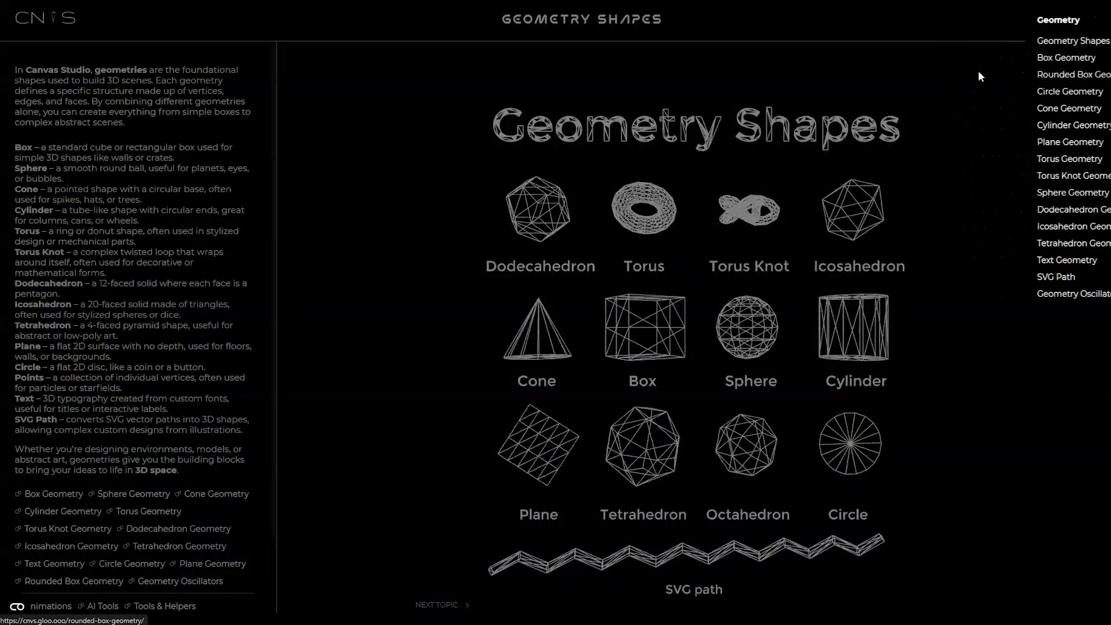
{"action": "left_click", "coordinate": [978, 68]}
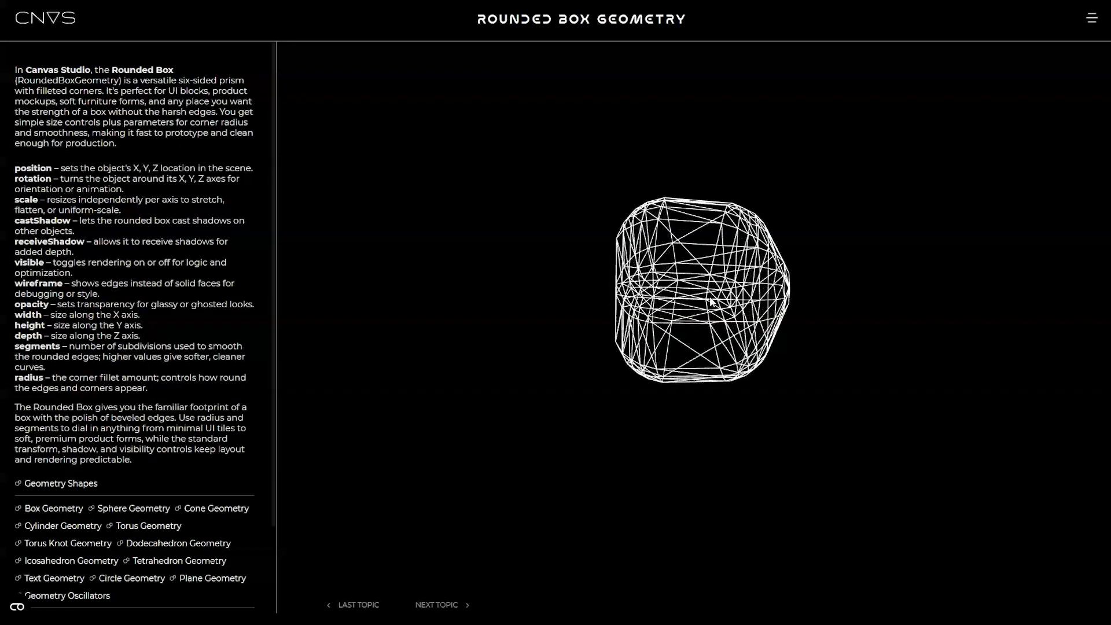
{"action": "scroll", "coordinate": [58, 362], "scroll_direction": "down", "scroll_amount": 2}
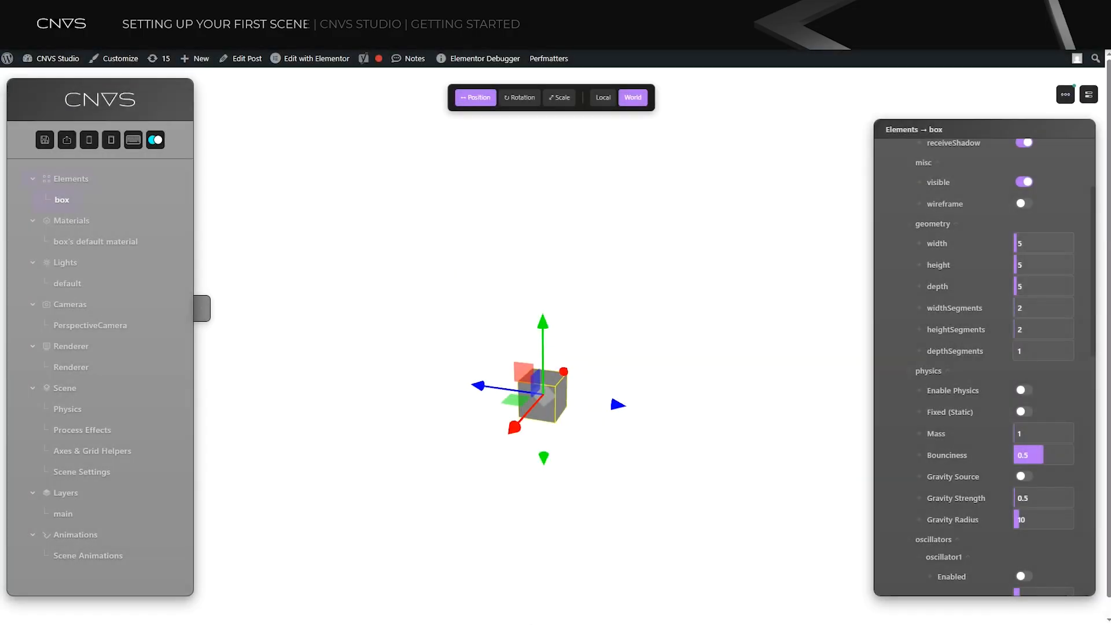
- Deselect the box and set the scene's background color to opaque black, #000000
{"action": "left_click", "coordinate": [436, 431]}
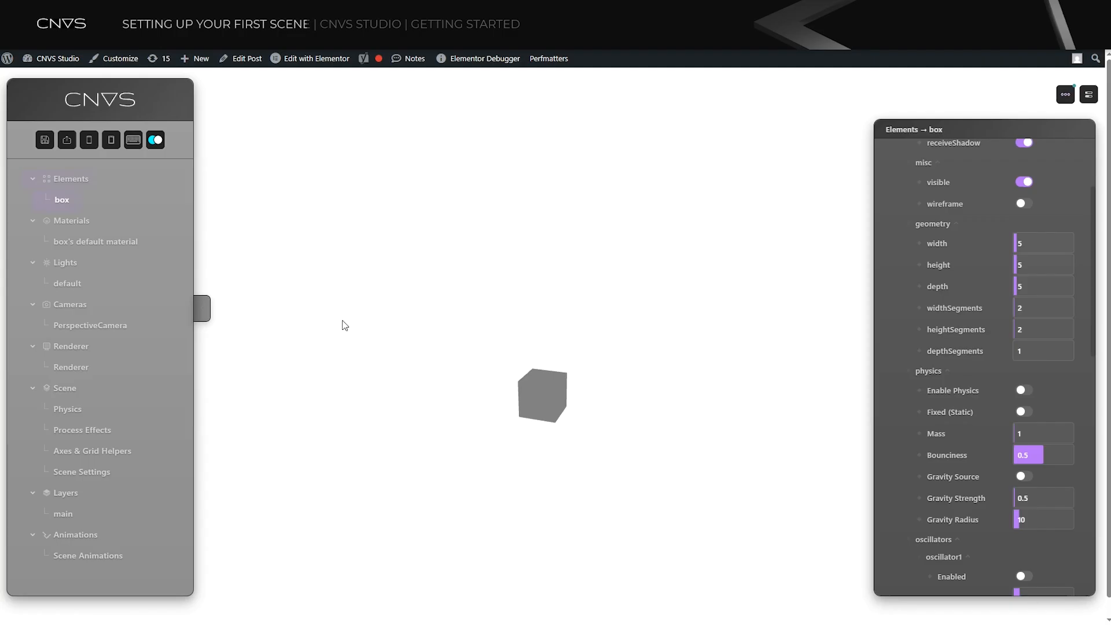
{"action": "left_click", "coordinate": [84, 472]}
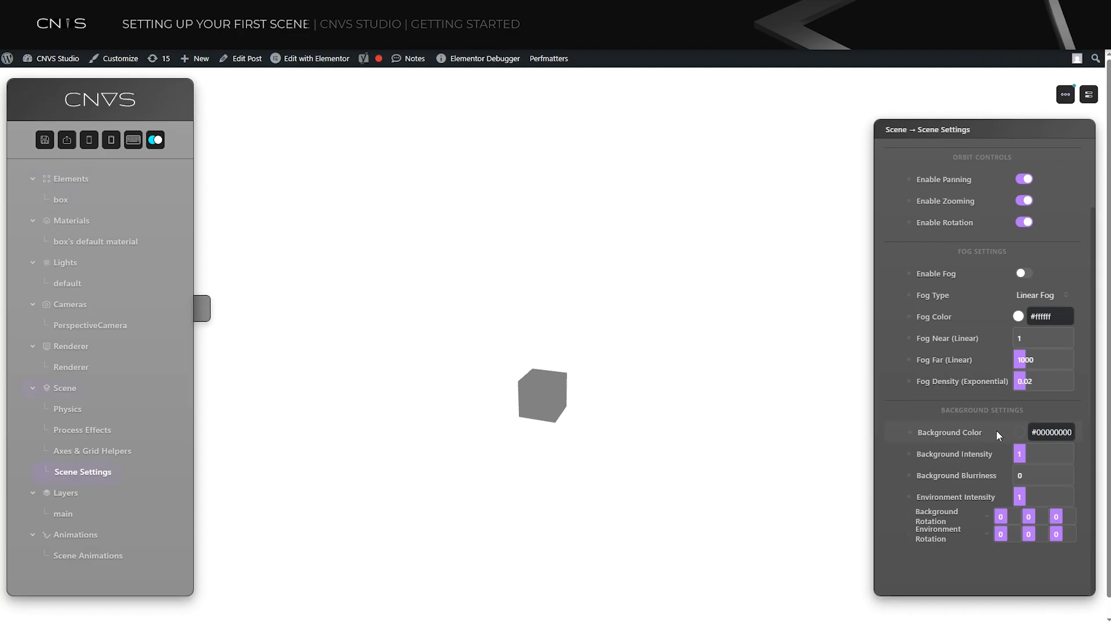
{"action": "left_click", "coordinate": [1018, 433]}
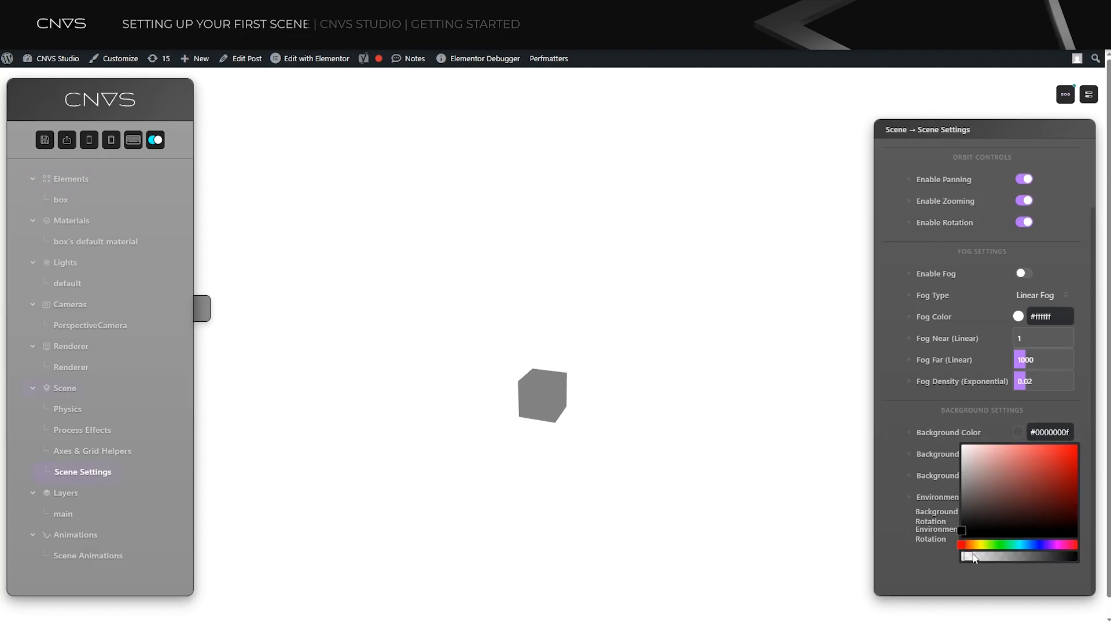
{"action": "left_click_drag", "start_coordinate": [974, 558], "coordinate": [995, 555]}
{"action": "left_click", "coordinate": [748, 476]}
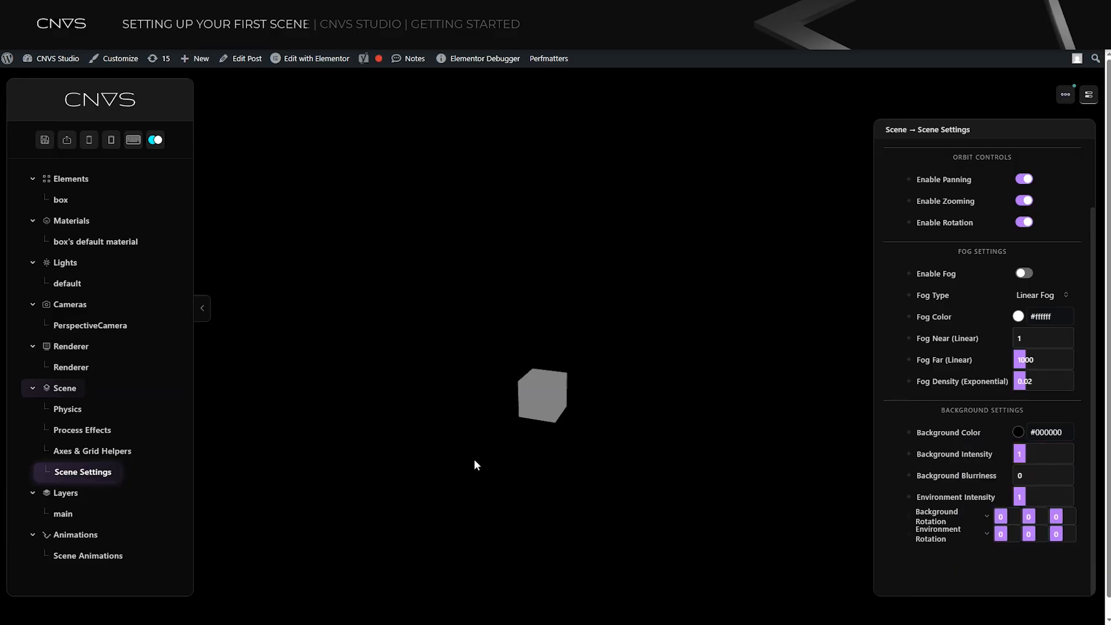
- Examine the box in the scene from several angles
{"action": "scroll", "coordinate": [634, 428], "scroll_direction": "up", "scroll_amount": 10}
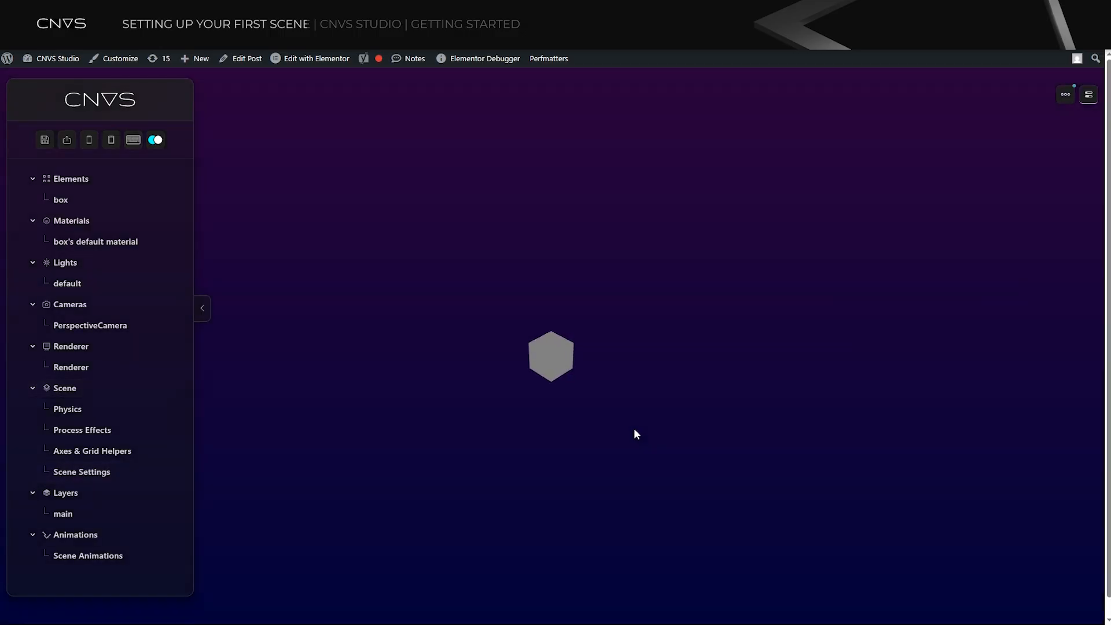
{"action": "left_click_drag", "start_coordinate": [634, 428], "coordinate": [510, 368]}
{"action": "left_click_drag", "start_coordinate": [581, 396], "coordinate": [697, 411]}
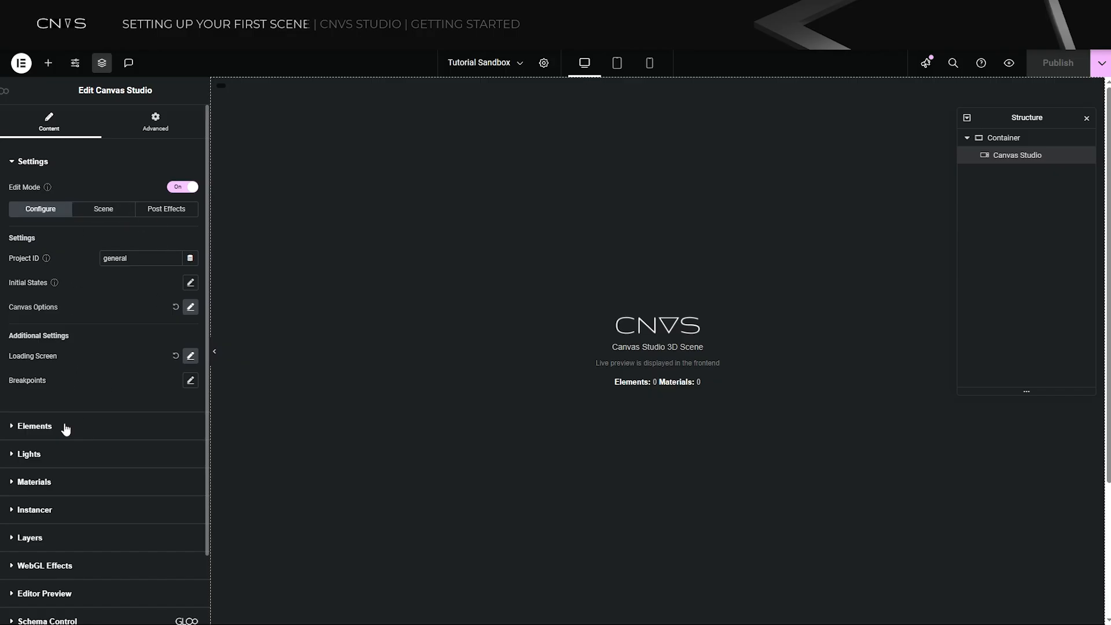
- Add a second geometric element with the unique ID "sphere" and the shape type Sphere
{"action": "left_click", "coordinate": [35, 426]}
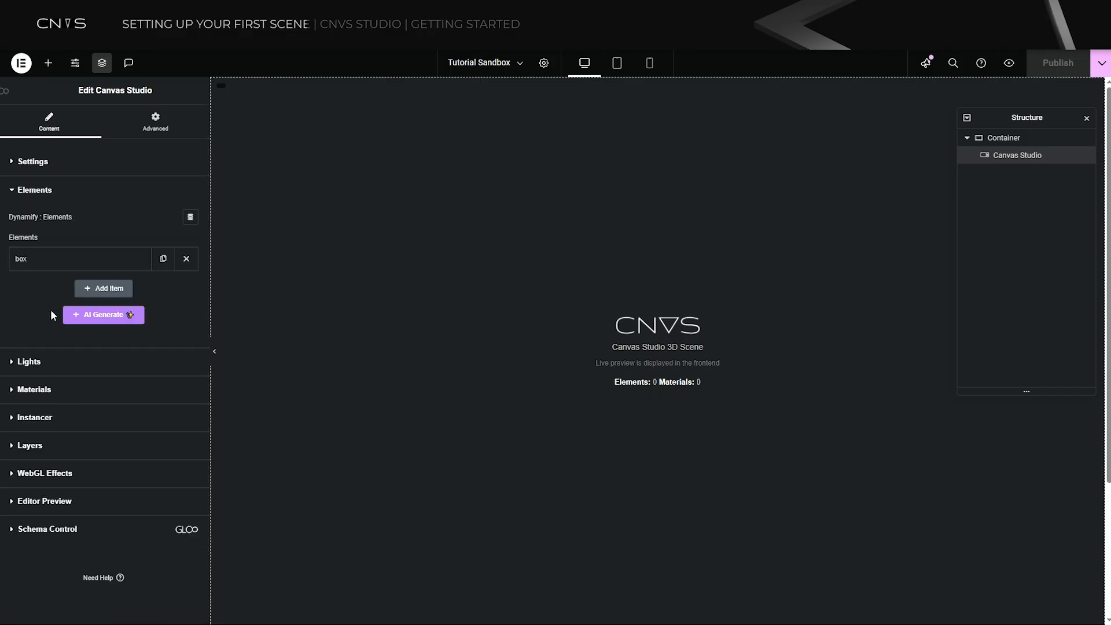
{"action": "left_click", "coordinate": [93, 262]}
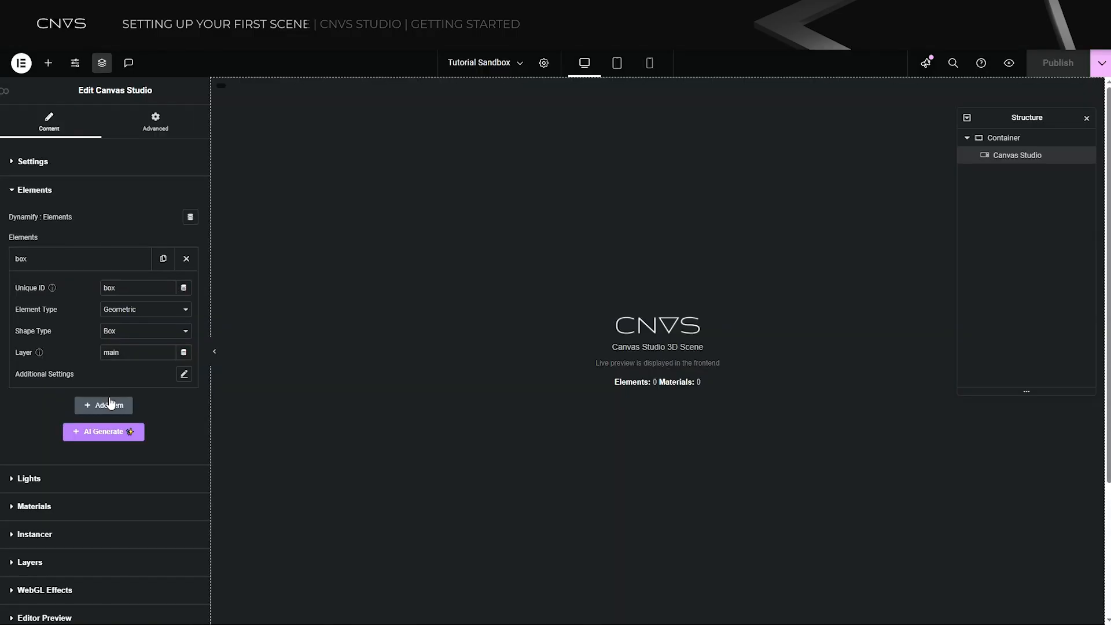
{"action": "left_click", "coordinate": [105, 405]}
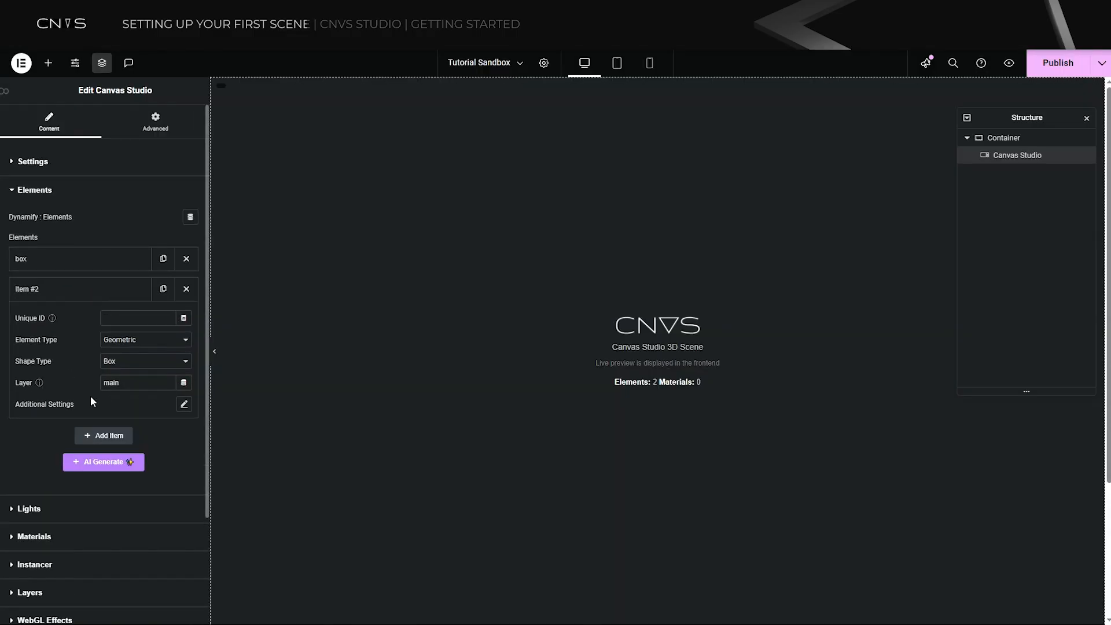
{"action": "left_click", "coordinate": [122, 324]}
{"action": "type", "text": "sp"}
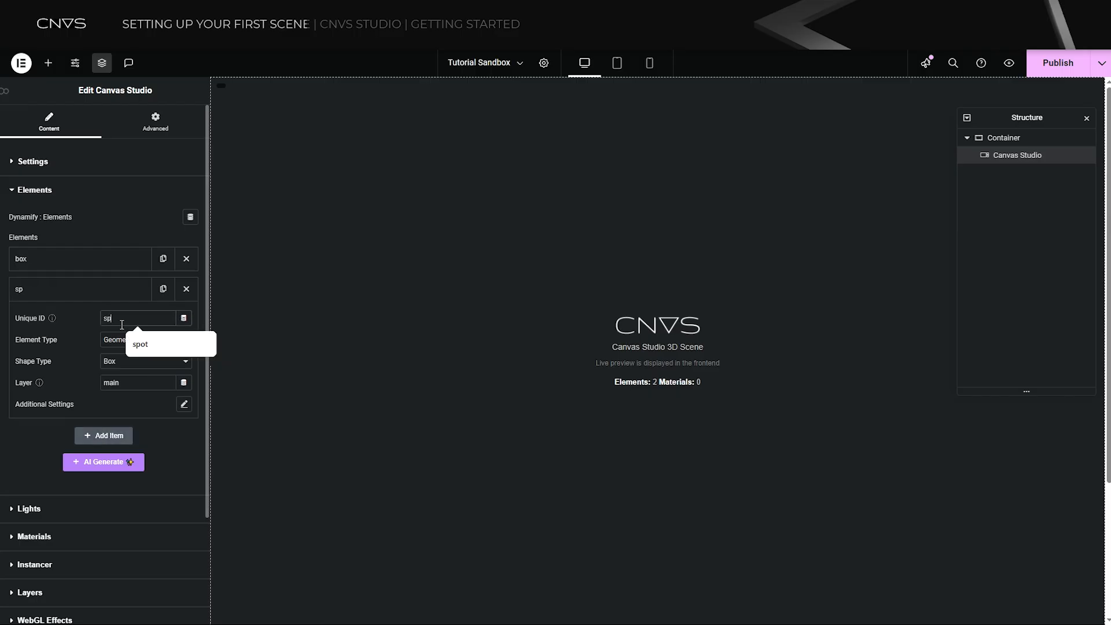
{"action": "type", "text": "here"}
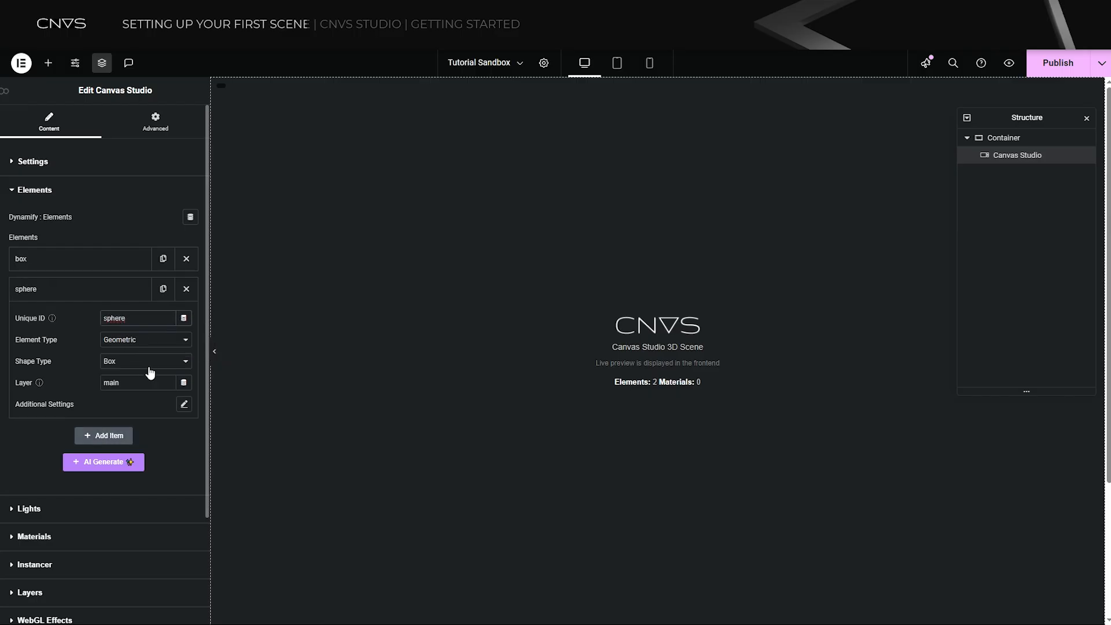
{"action": "left_click", "coordinate": [141, 369]}
{"action": "left_click", "coordinate": [116, 408]}
{"action": "left_click", "coordinate": [126, 342]}
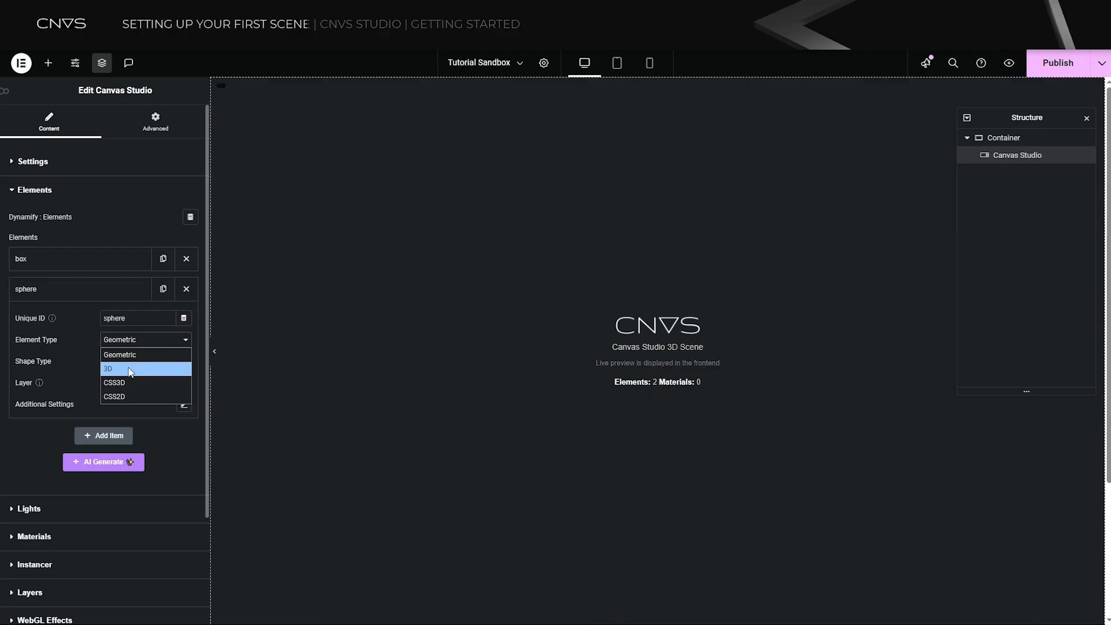
{"action": "left_click", "coordinate": [162, 438]}
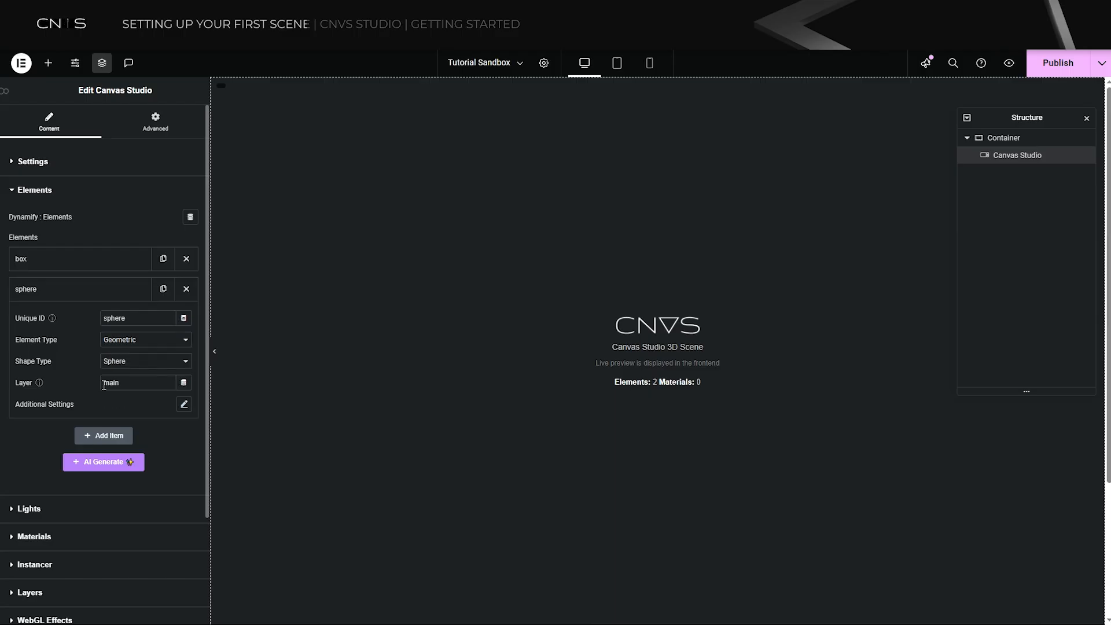
- Generate a 3D model with shape and texture from the blue headphones image using the AI generator
{"action": "left_click", "coordinate": [131, 470]}
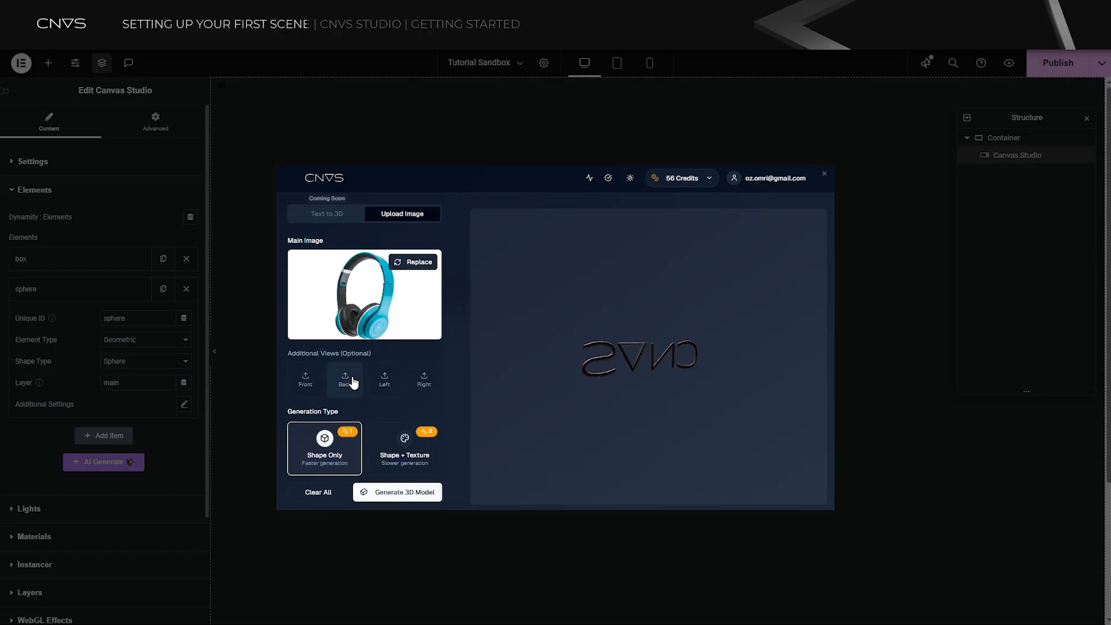
{"action": "left_click", "coordinate": [403, 457]}
{"action": "left_click", "coordinate": [399, 492]}
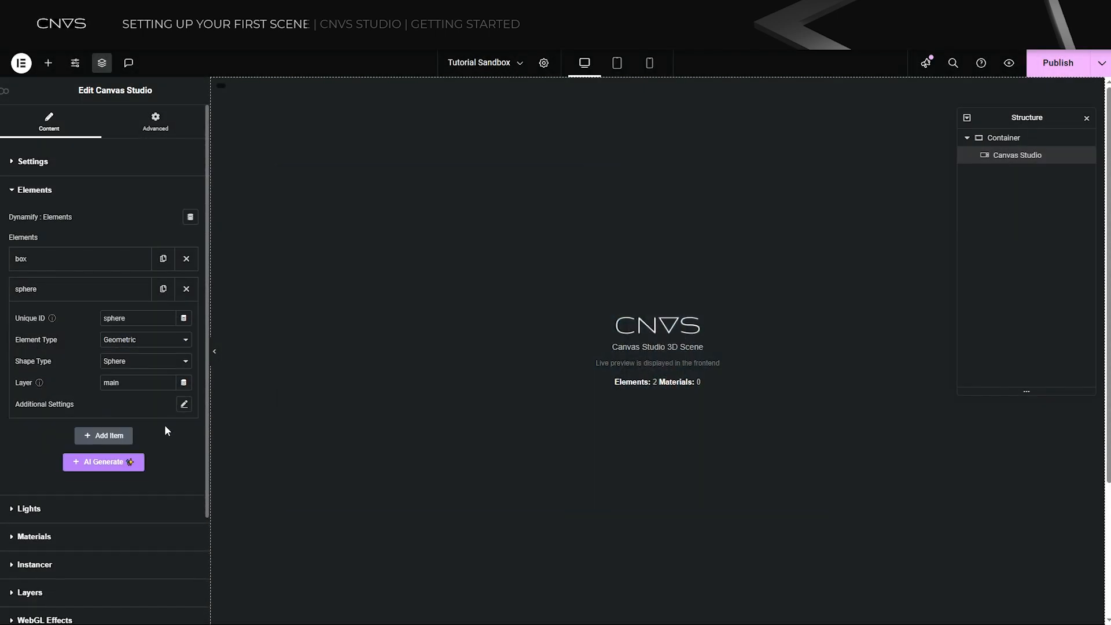
- Add a third geometric element with the unique ID "floor" and the shape type Plane
{"action": "left_click", "coordinate": [110, 436]}
{"action": "left_click", "coordinate": [117, 347]}
{"action": "type", "text": "floor"}
{"action": "left_click", "coordinate": [133, 392]}
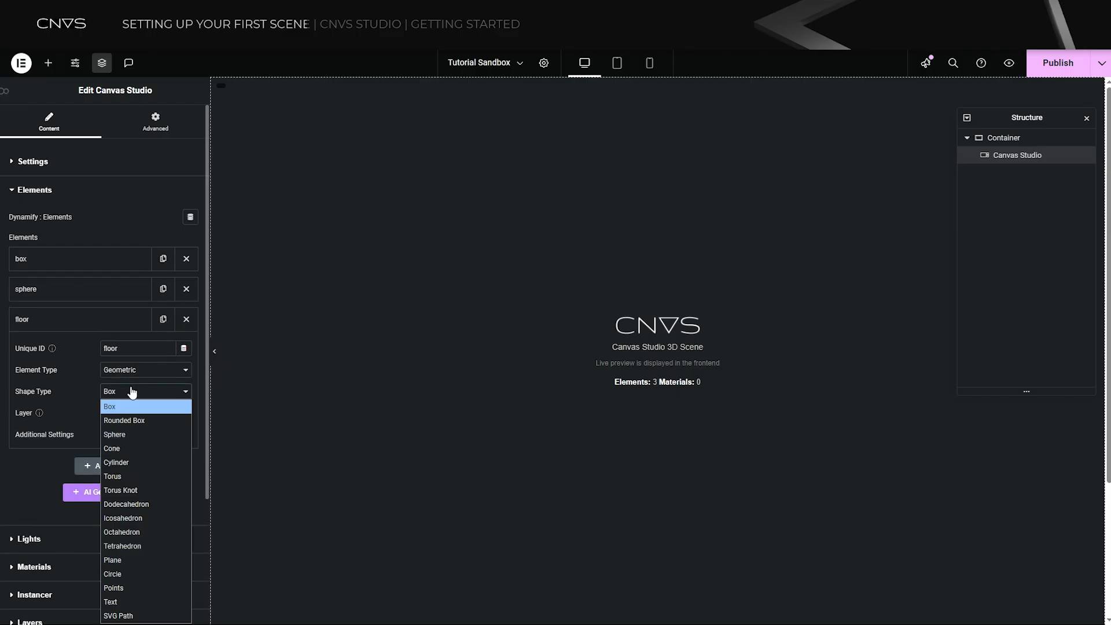
{"action": "left_click", "coordinate": [130, 566]}
{"action": "left_click", "coordinate": [121, 469]}
{"action": "left_click", "coordinate": [110, 493]}
{"action": "left_click", "coordinate": [187, 379]}
{"action": "left_click", "coordinate": [186, 349]}
- Publish the page and, in the live scene, move the box away from the origin to about -7.45, -0.78, 10.62
{"action": "left_click", "coordinate": [1052, 62]}
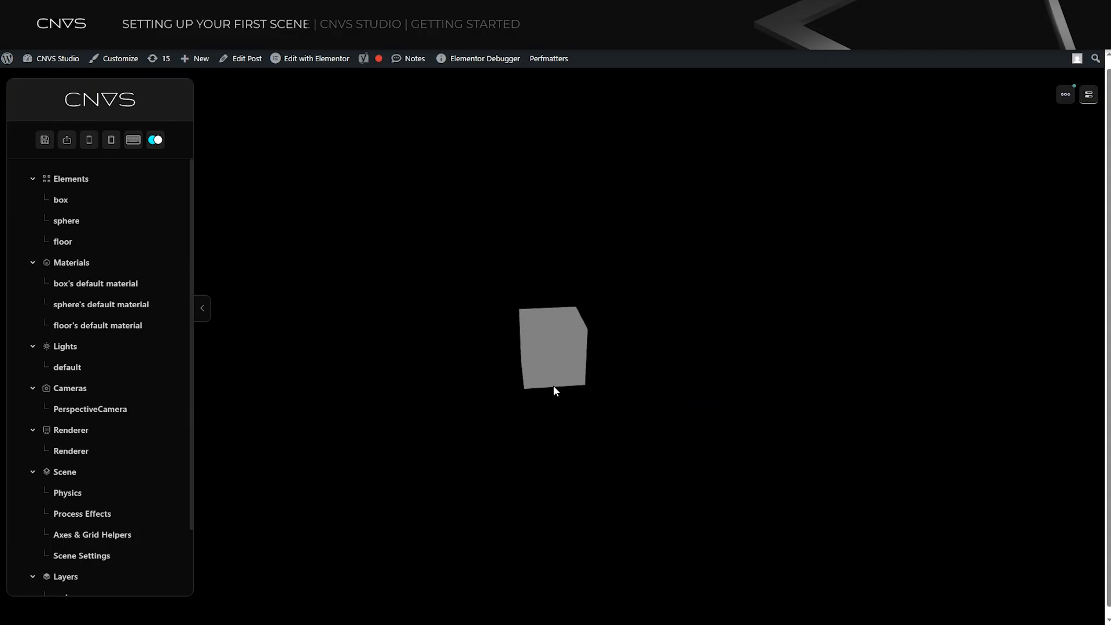
{"action": "left_click", "coordinate": [560, 347]}
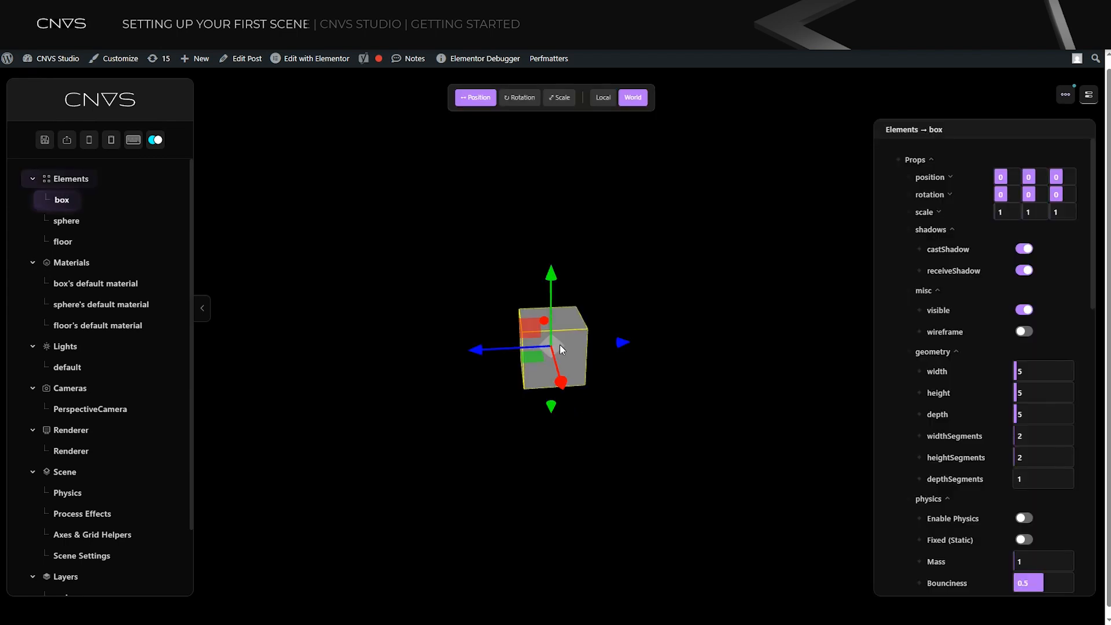
{"action": "left_click_drag", "start_coordinate": [482, 354], "coordinate": [362, 371]}
{"action": "left_click_drag", "start_coordinate": [407, 217], "coordinate": [437, 355]}
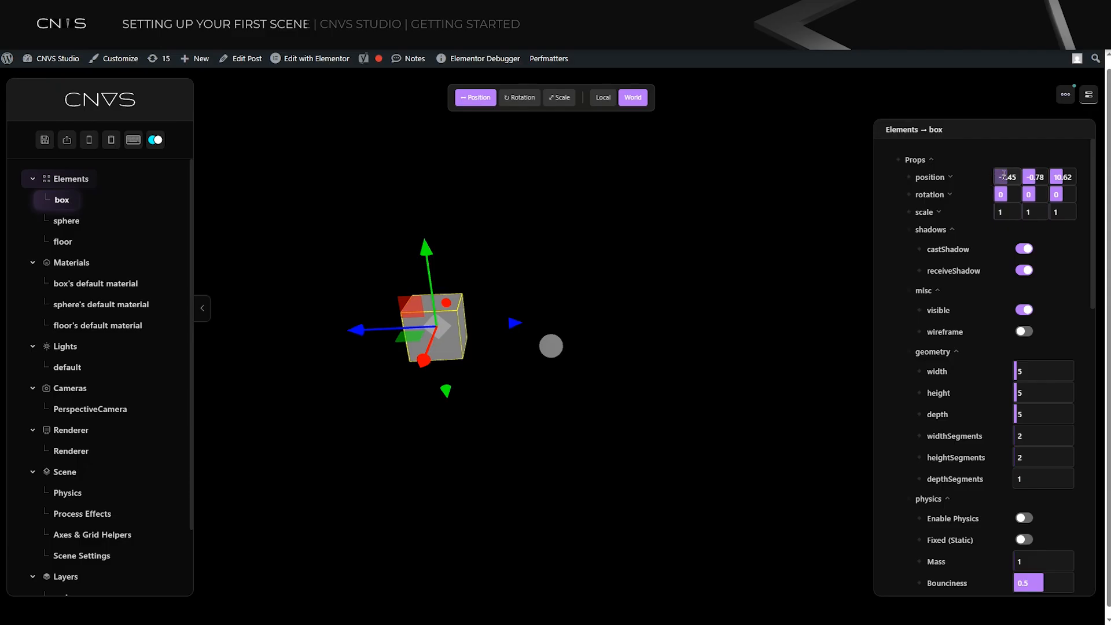
- Enter 3 for the box's X position and 2 for Y, and adjust the position values to about 2.6, 7, 7.82
{"action": "type", "text": "3"}
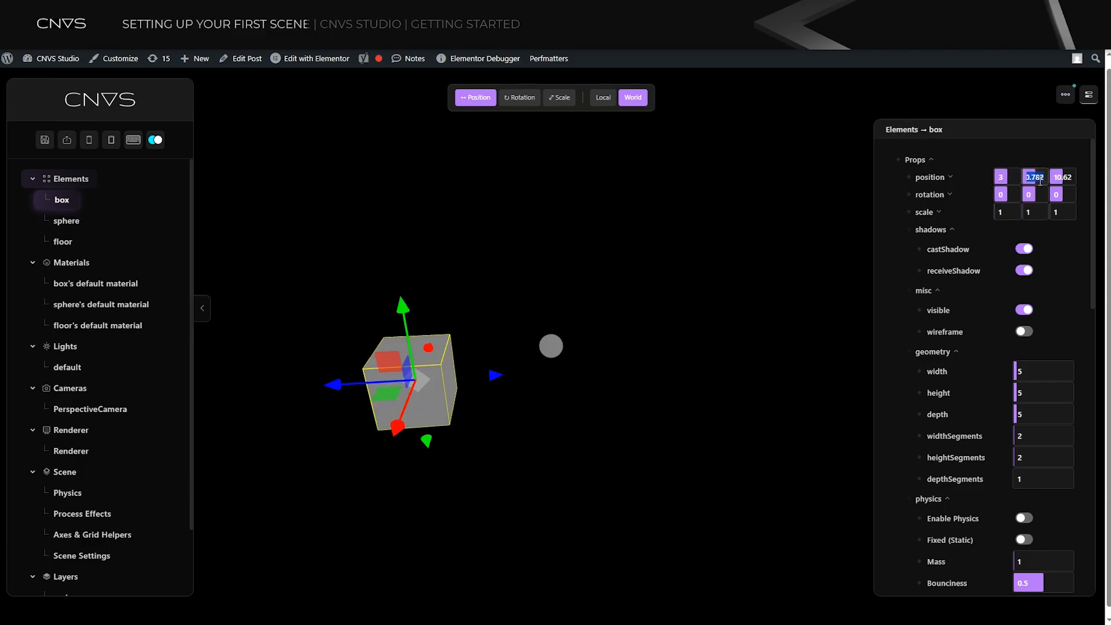
{"action": "type", "text": "2"}
{"action": "left_click_drag", "start_coordinate": [999, 178], "coordinate": [1061, 175]}
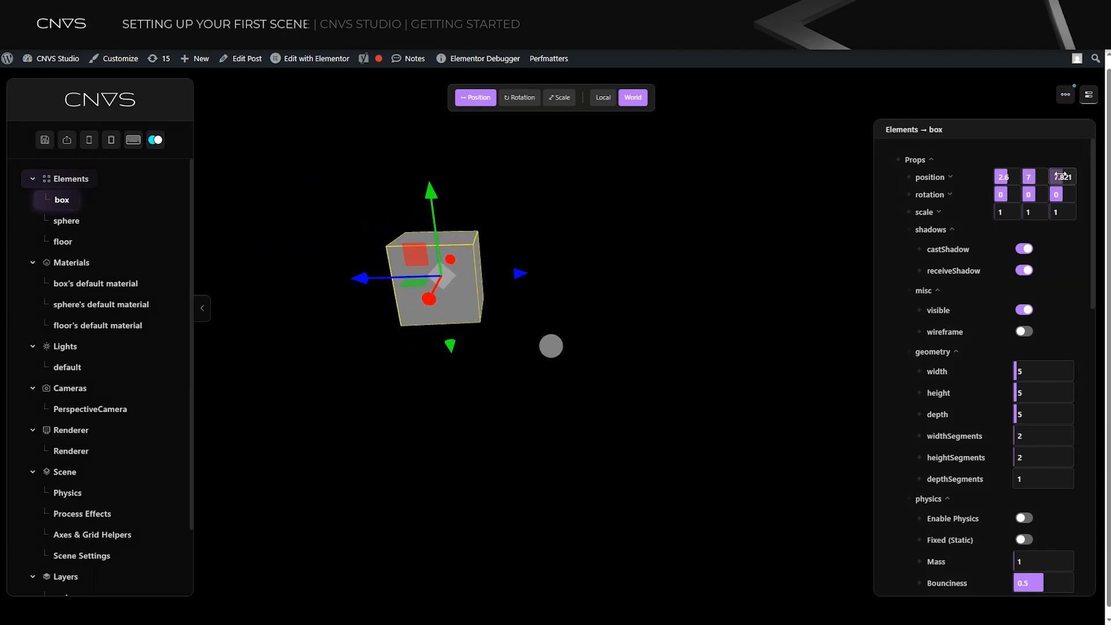
- Show the axes and the grid in the scene's Axes & Grid Helpers
{"action": "left_click", "coordinate": [126, 532]}
{"action": "left_click", "coordinate": [1033, 218]}
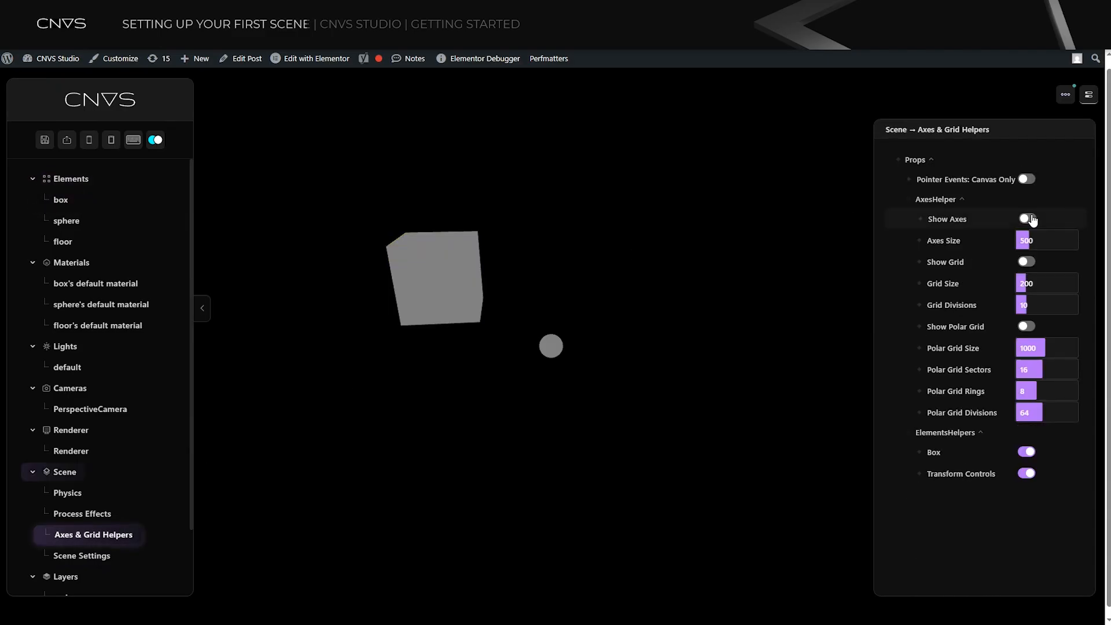
{"action": "left_click", "coordinate": [1027, 262]}
{"action": "mouse_move", "coordinate": [697, 416]}
{"action": "left_mouse_down"}
{"action": "mouse_move", "coordinate": [643, 435]}
{"action": "mouse_move", "coordinate": [568, 431]}
{"action": "mouse_move", "coordinate": [641, 435]}
{"action": "mouse_move", "coordinate": [694, 423]}
{"action": "mouse_move", "coordinate": [560, 431]}
{"action": "mouse_move", "coordinate": [702, 423]}
{"action": "left_mouse_up"}
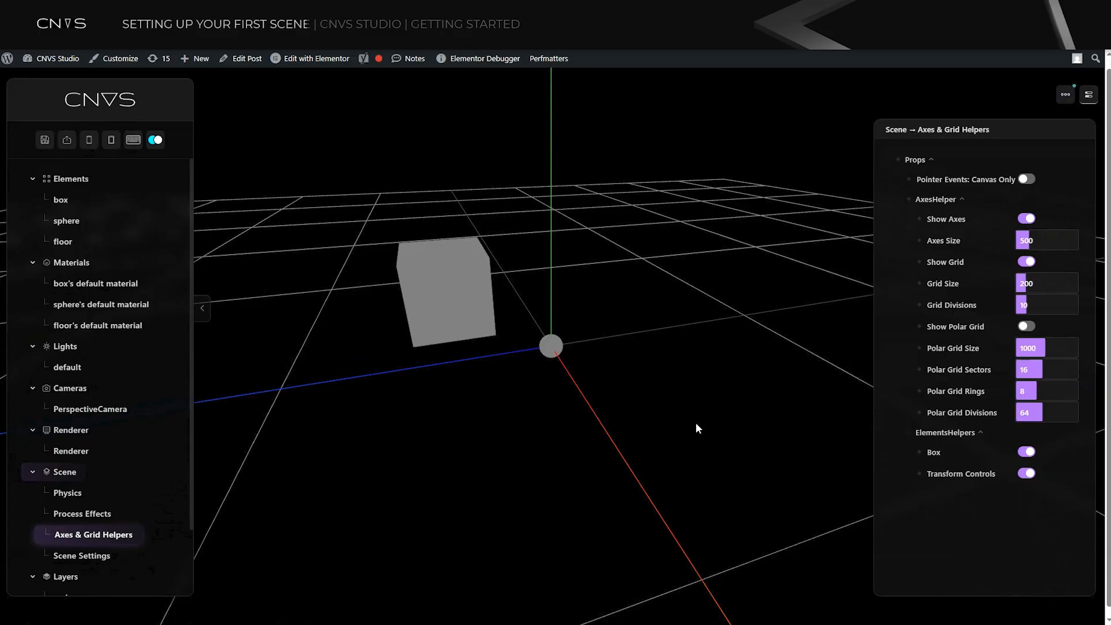
- Move the sphere along the Z axis to about -8.28, away from the origin
{"action": "scroll", "coordinate": [696, 424], "scroll_direction": "up", "scroll_amount": 3}
{"action": "left_click", "coordinate": [545, 352]}
{"action": "left_click_drag", "start_coordinate": [608, 341], "coordinate": [714, 314]}
- Try scaling the floor along X to about 3.16 and undo the scaling
{"action": "left_click", "coordinate": [553, 346]}
{"action": "mouse_move", "coordinate": [588, 417]}
{"action": "left_mouse_down"}
{"action": "mouse_move", "coordinate": [554, 441]}
{"action": "mouse_move", "coordinate": [617, 433]}
{"action": "mouse_move", "coordinate": [598, 435]}
{"action": "left_mouse_up"}
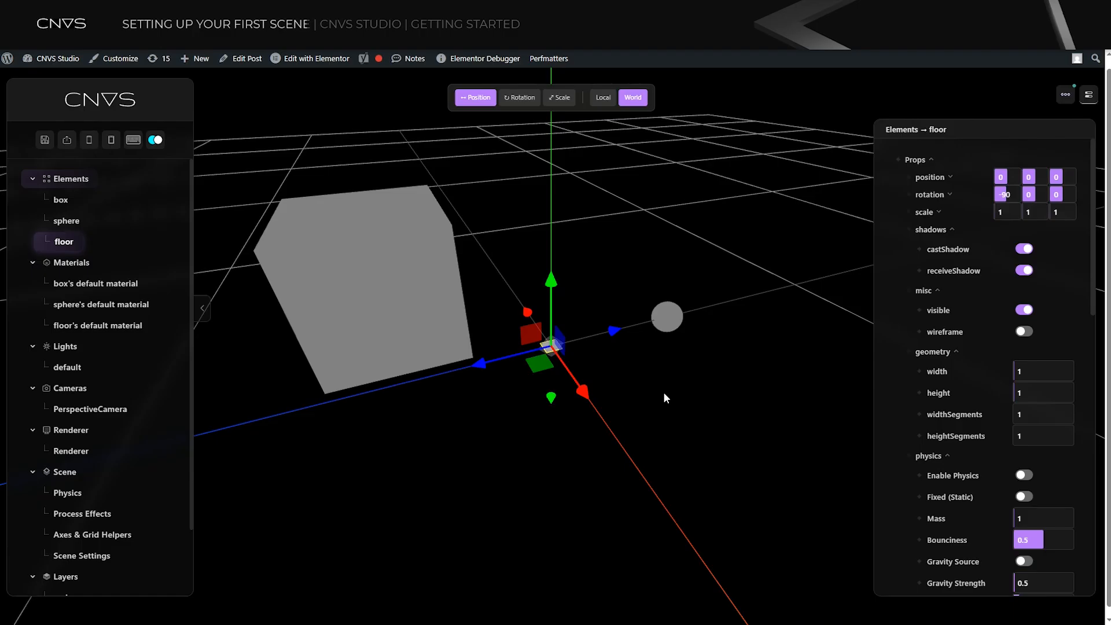
{"action": "key", "text": "r"}
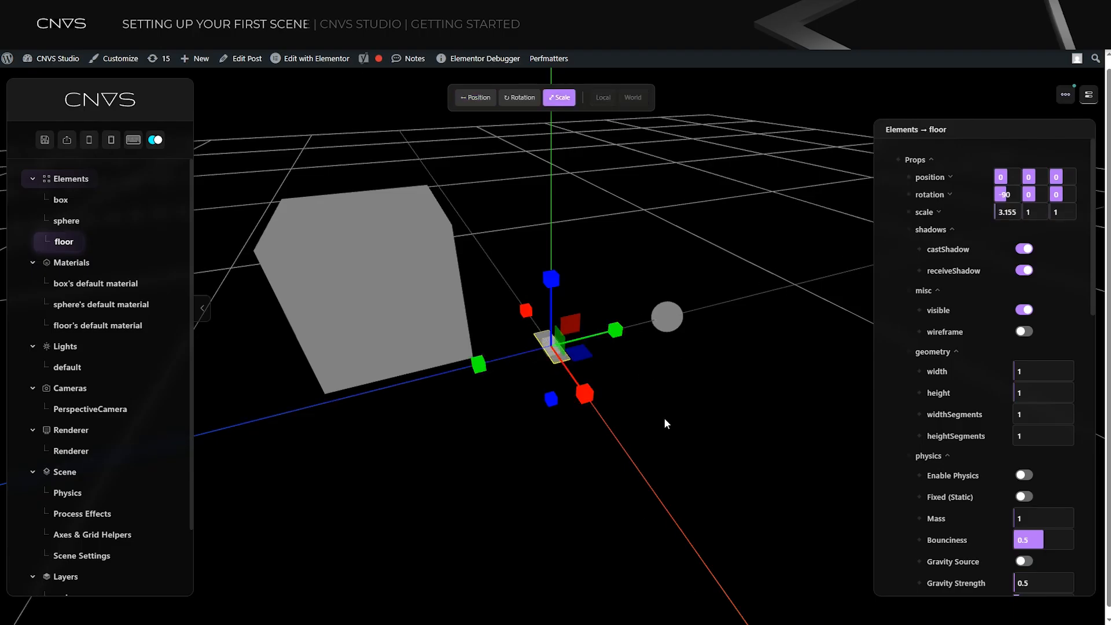
{"action": "mouse_move", "coordinate": [1014, 211]}
{"action": "left_mouse_down"}
{"action": "mouse_move", "coordinate": [1033, 211]}
{"action": "mouse_move", "coordinate": [999, 212]}
{"action": "mouse_move", "coordinate": [1019, 211]}
{"action": "left_mouse_up"}
{"action": "key", "text": "ctrl+z"}
- Try enlarging the floor's geometry to about 8 by 5.9, undo the changes and reset its width to 1
{"action": "left_click_drag", "start_coordinate": [1019, 369], "coordinate": [1050, 392]}
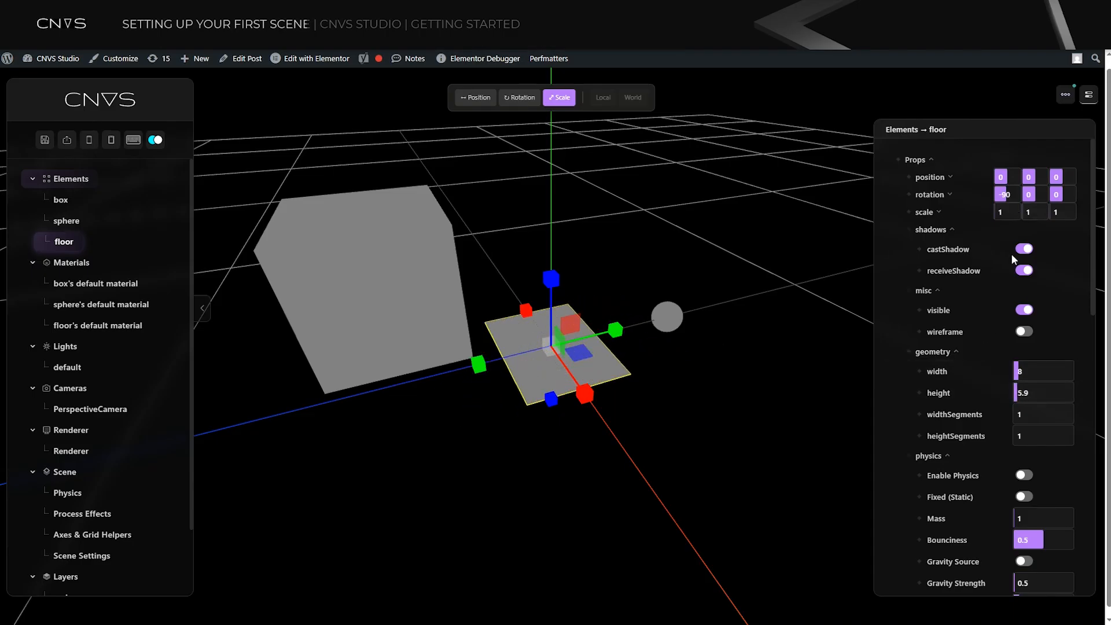
{"action": "mouse_move", "coordinate": [1006, 212]}
{"action": "left_mouse_down"}
{"action": "mouse_move", "coordinate": [1022, 212]}
{"action": "mouse_move", "coordinate": [1005, 211]}
{"action": "left_mouse_up"}
{"action": "key", "text": "ctrl+z"}
{"action": "key", "text": "ctrl+z"}
{"action": "left_click_drag", "start_coordinate": [1035, 372], "coordinate": [1079, 389]}
{"action": "key", "text": "ctrl+z"}
{"action": "left_click", "coordinate": [1027, 372]}
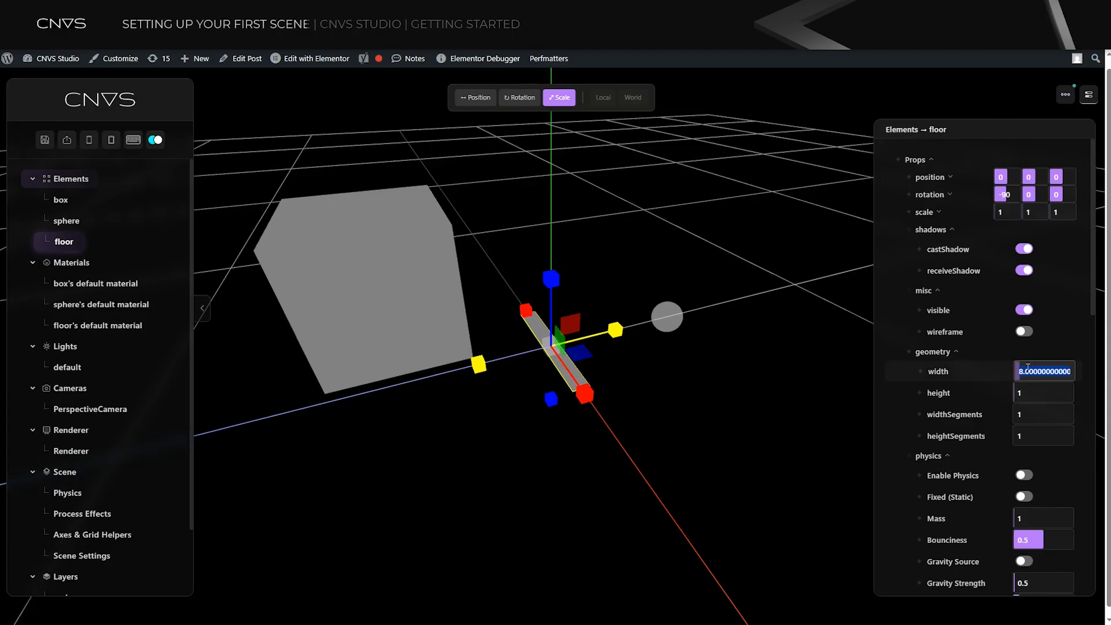
{"action": "type", "text": "1"}
- Raise the sphere's height segments to 63 and inspect it up close with the position tool active
{"action": "left_click", "coordinate": [650, 313]}
{"action": "left_click", "coordinate": [659, 316]}
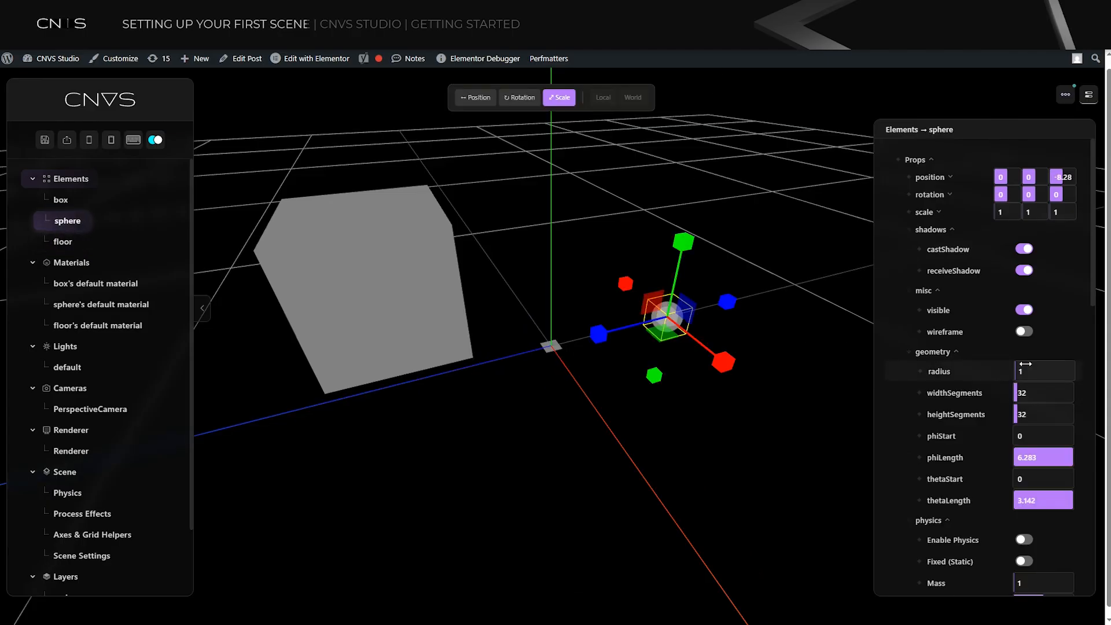
{"action": "left_click", "coordinate": [317, 303]}
{"action": "mouse_move", "coordinate": [1027, 414]}
{"action": "left_mouse_down"}
{"action": "mouse_move", "coordinate": [1072, 414]}
{"action": "mouse_move", "coordinate": [1027, 414]}
{"action": "left_mouse_up"}
{"action": "left_click_drag", "start_coordinate": [598, 438], "coordinate": [550, 419]}
{"action": "left_click", "coordinate": [704, 379]}
{"action": "right_click_drag", "start_coordinate": [730, 467], "coordinate": [624, 471]}
{"action": "key", "text": "w"}
{"action": "scroll", "coordinate": [667, 467], "scroll_direction": "up", "scroll_amount": 12}
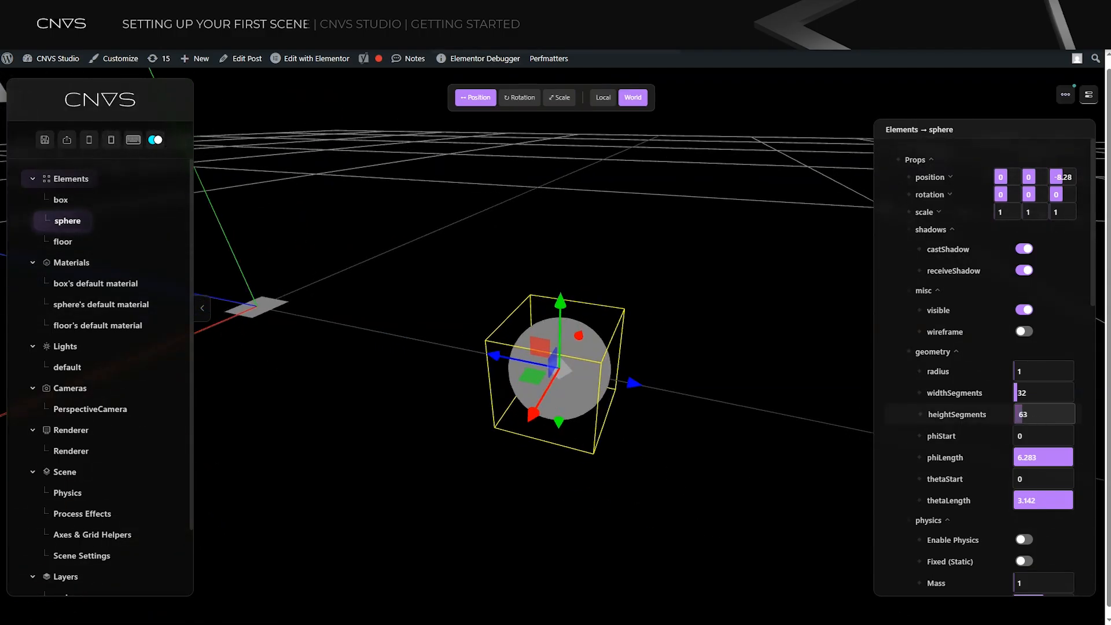
- Reduce the sphere to 21 width and 25 height segments, and toggle its wireframe on and off
{"action": "left_click_drag", "start_coordinate": [1029, 398], "coordinate": [1000, 394]}
{"action": "left_click", "coordinate": [1028, 334]}
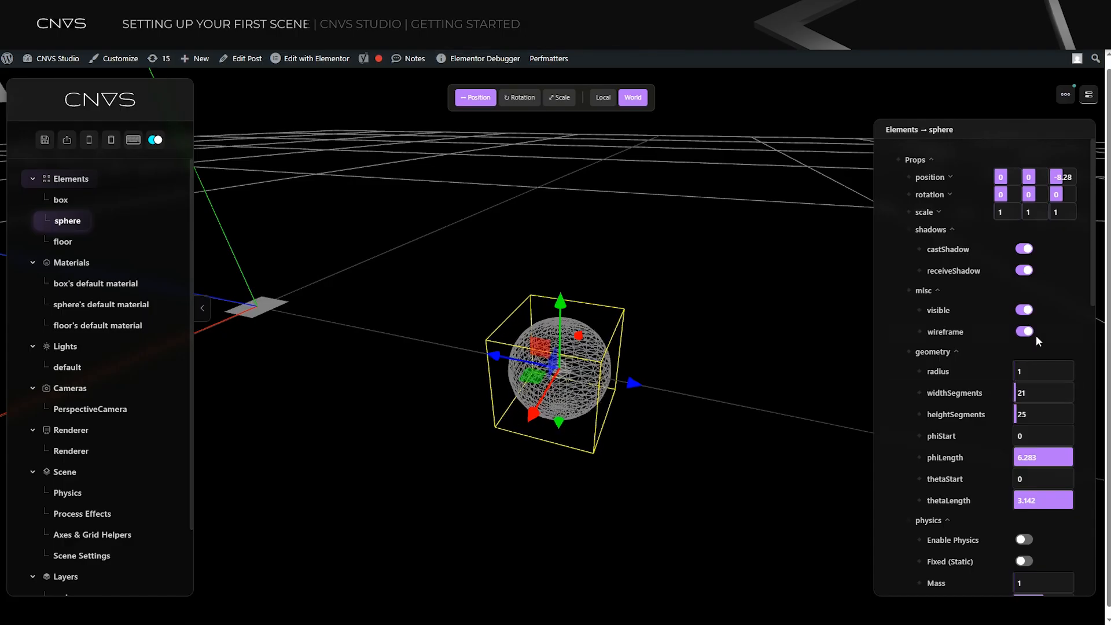
{"action": "left_click", "coordinate": [1024, 332]}
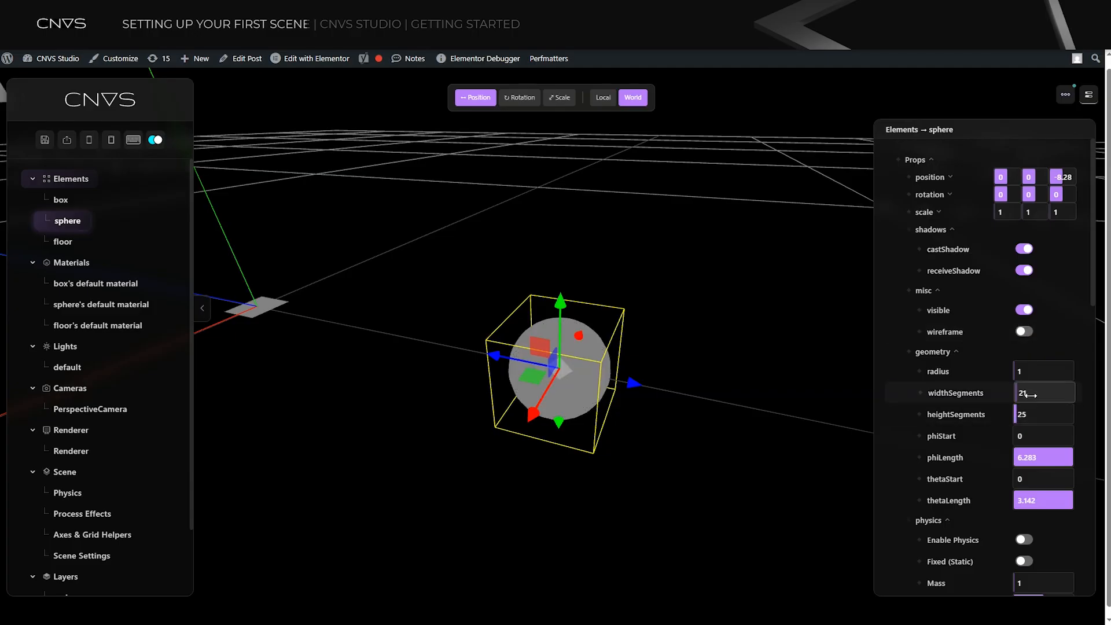
- Set the sphere's width and height segments both to 32 and deselect it
{"action": "type", "text": "32"}
{"action": "left_click", "coordinate": [1031, 416]}
{"action": "type", "text": "32"}
{"action": "left_click", "coordinate": [676, 468]}
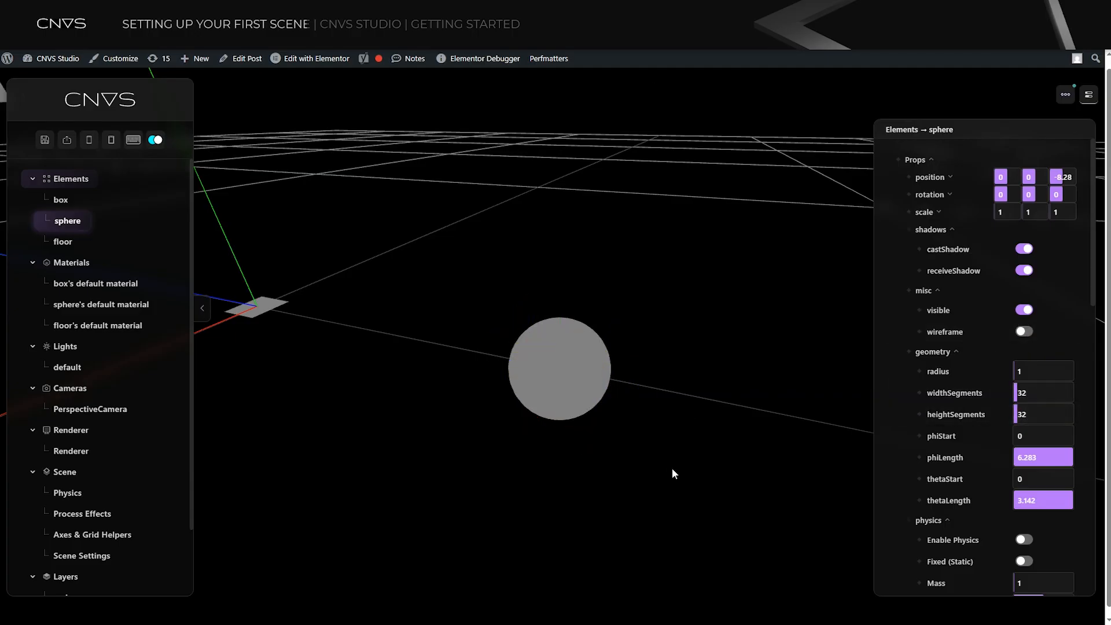
- Set the floor's width and height to 25 and lower it to about -1.23 on the Y axis
{"action": "scroll", "coordinate": [568, 430], "scroll_direction": "down", "scroll_amount": 5}
{"action": "left_click_drag", "start_coordinate": [415, 372], "coordinate": [585, 521]}
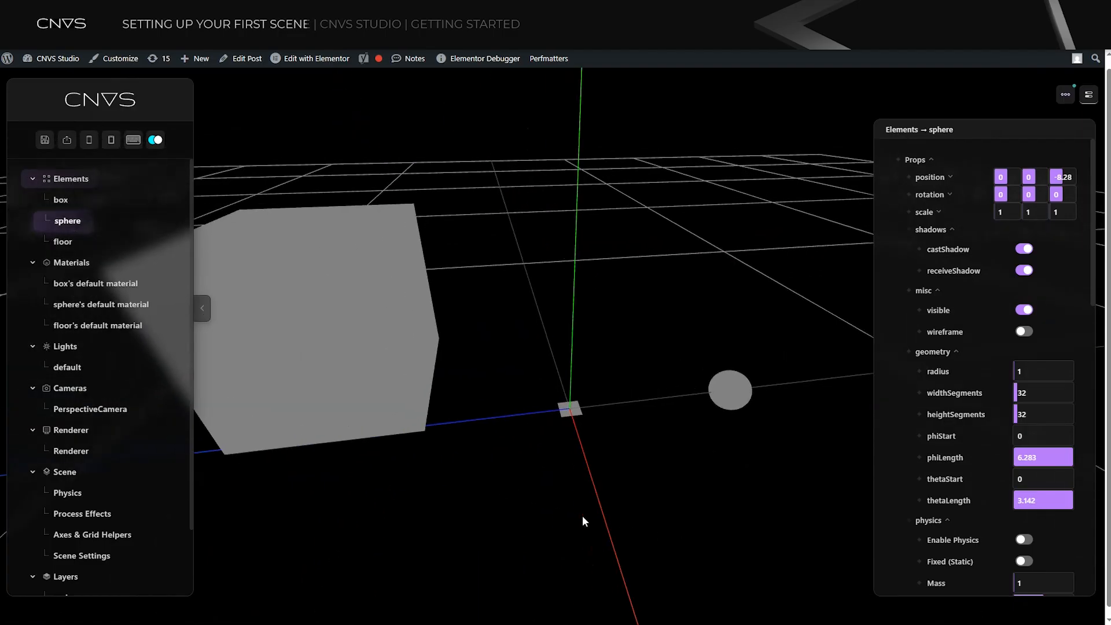
{"action": "left_click", "coordinate": [578, 412]}
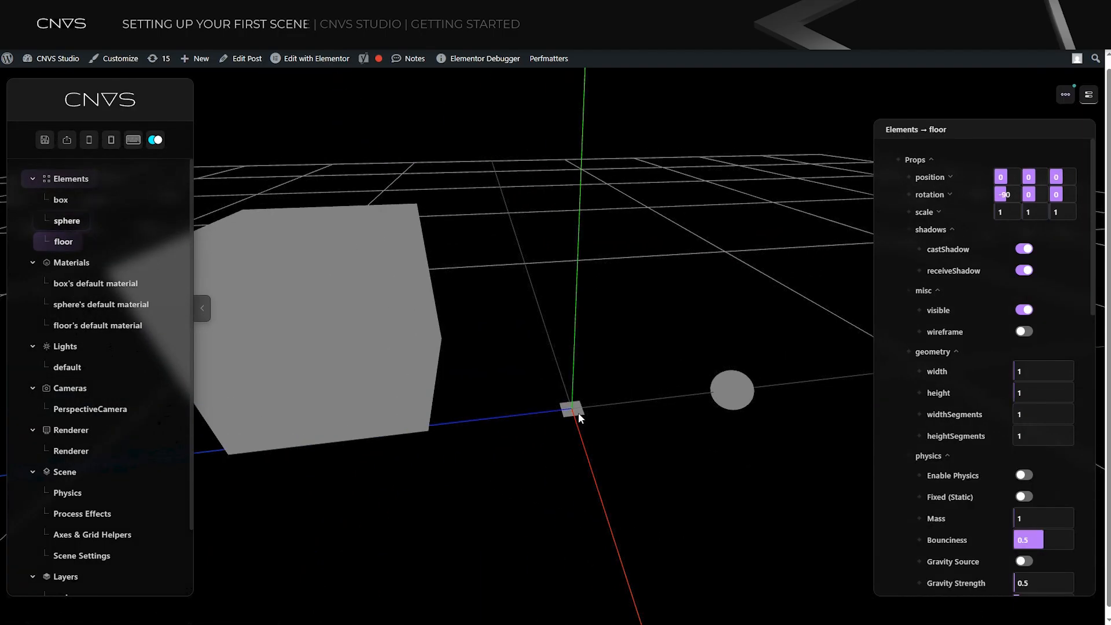
{"action": "left_click", "coordinate": [578, 412]}
{"action": "left_click", "coordinate": [1020, 371]}
{"action": "type", "text": "25"}
{"action": "left_click", "coordinate": [1032, 387]}
{"action": "type", "text": "25"}
{"action": "left_click_drag", "start_coordinate": [578, 354], "coordinate": [579, 376]}
{"action": "left_click_drag", "start_coordinate": [778, 298], "coordinate": [744, 338]}
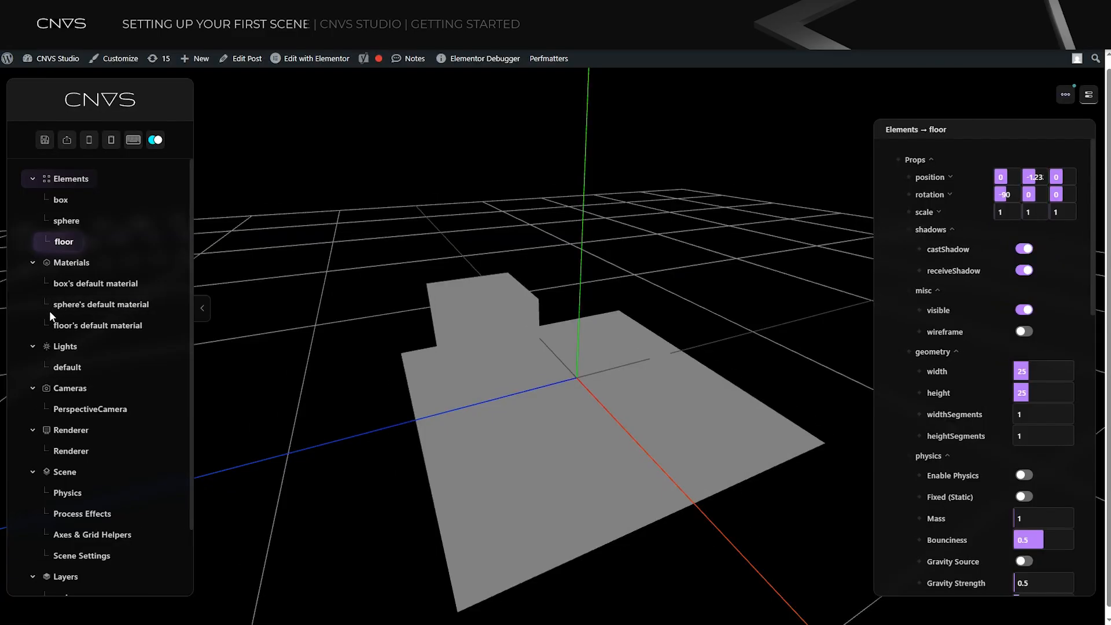
- Set the color of the floor's default material to pure red, #ff0000
{"action": "left_click", "coordinate": [73, 325]}
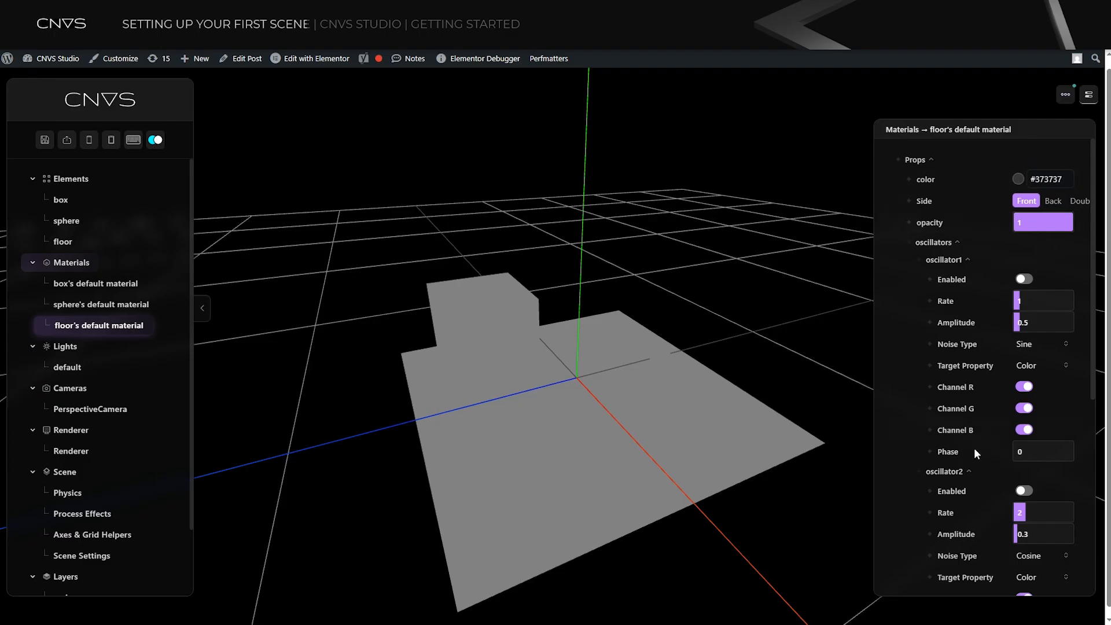
{"action": "left_click", "coordinate": [1017, 179]}
{"action": "left_click_drag", "start_coordinate": [1019, 196], "coordinate": [1077, 192]}
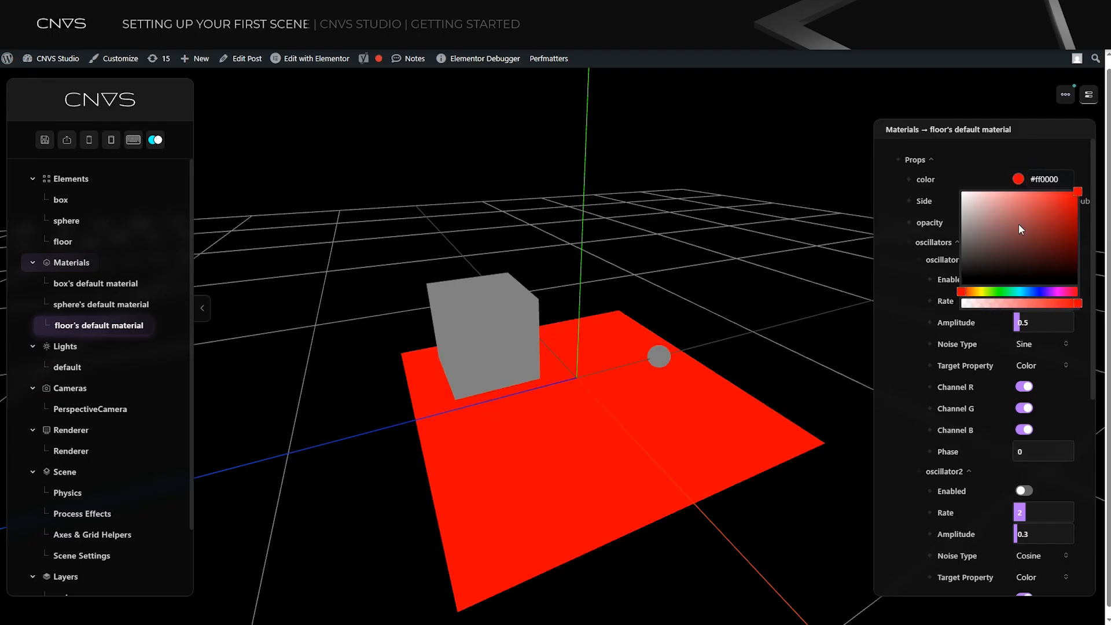
{"action": "left_click_drag", "start_coordinate": [775, 314], "coordinate": [771, 372]}
{"action": "left_click_drag", "start_coordinate": [599, 377], "coordinate": [533, 357]}
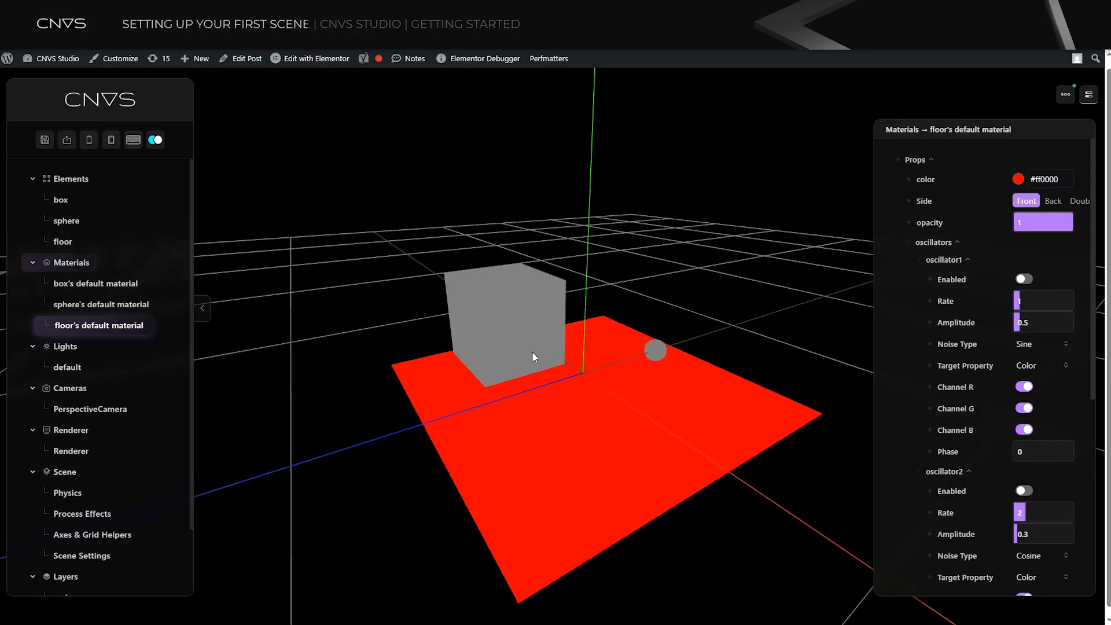
- Move the box onto the red floor, to about 2.35, 1.51, 3.63
{"action": "left_click", "coordinate": [532, 353]}
{"action": "left_click_drag", "start_coordinate": [565, 311], "coordinate": [614, 302]}
{"action": "left_click_drag", "start_coordinate": [553, 264], "coordinate": [598, 415]}
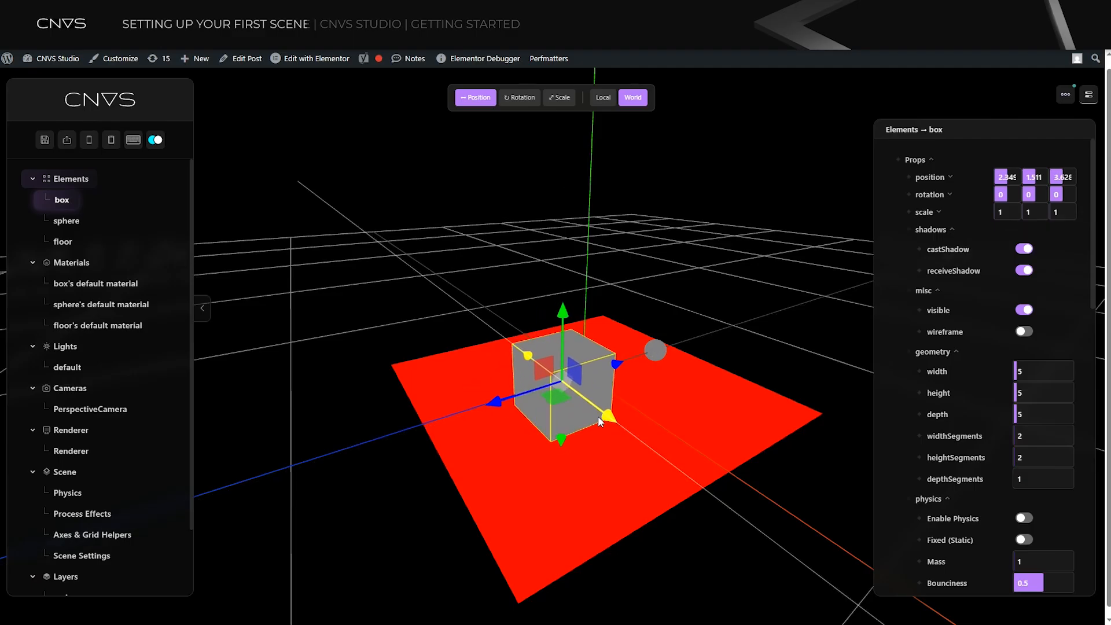
- Try rotating the box freehand and undo the rotation
{"action": "key", "text": "e"}
{"action": "left_click_drag", "start_coordinate": [537, 340], "coordinate": [522, 364]}
{"action": "key", "text": "ctrl+z"}
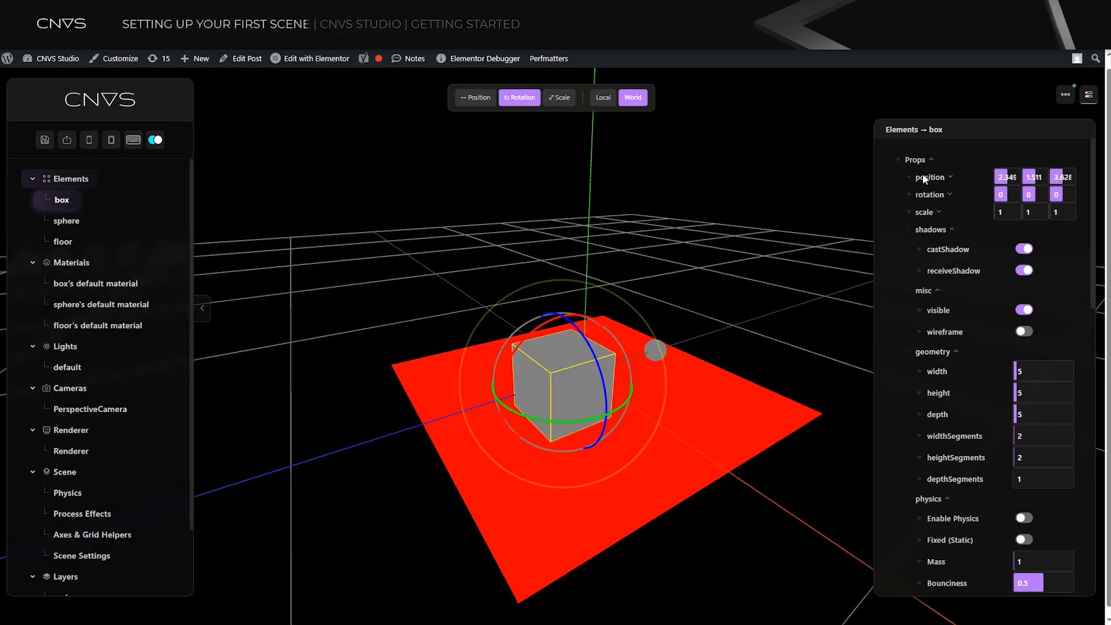
- Set the box's Y rotation to 45 degrees and its X rotation to 55 degrees
{"action": "left_click", "coordinate": [949, 195]}
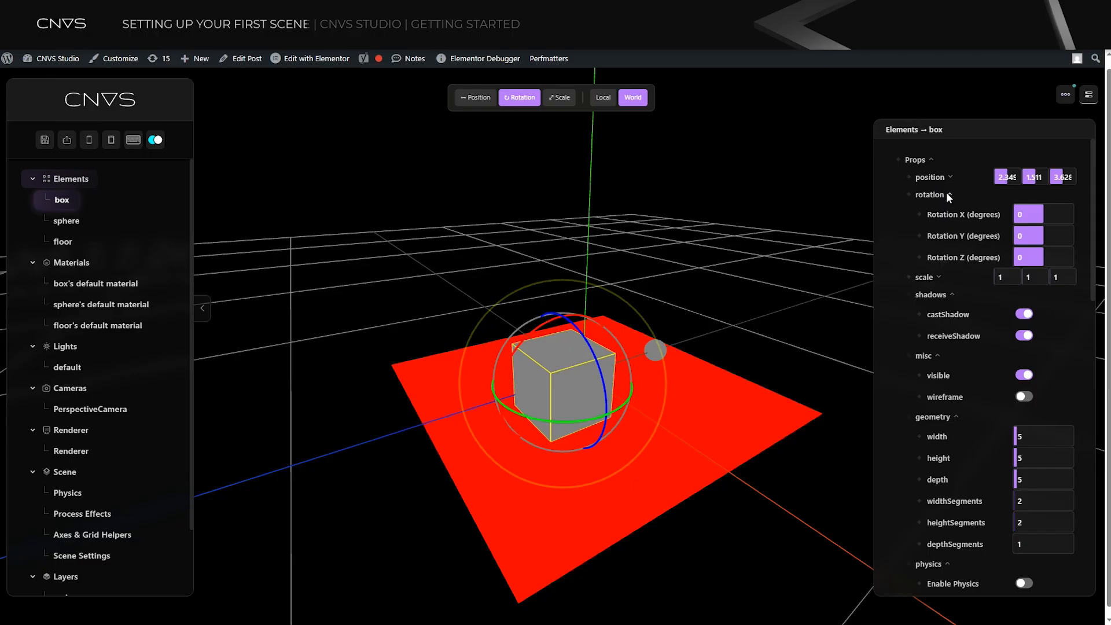
{"action": "left_click", "coordinate": [1040, 236]}
{"action": "type", "text": "45"}
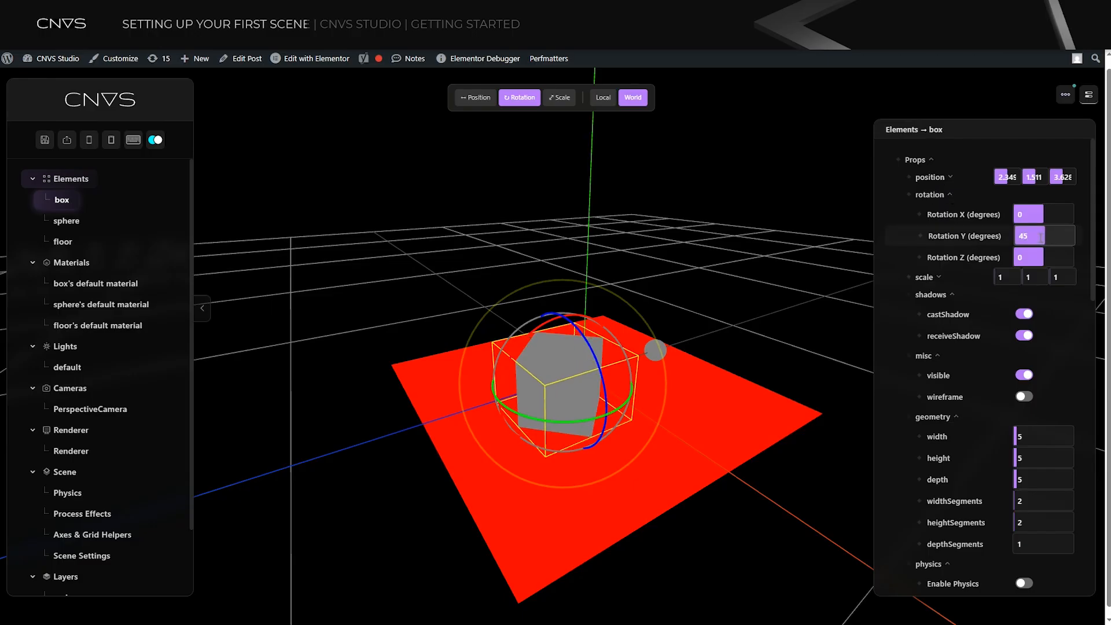
{"action": "left_click", "coordinate": [1025, 215]}
{"action": "left_click", "coordinate": [1025, 215]}
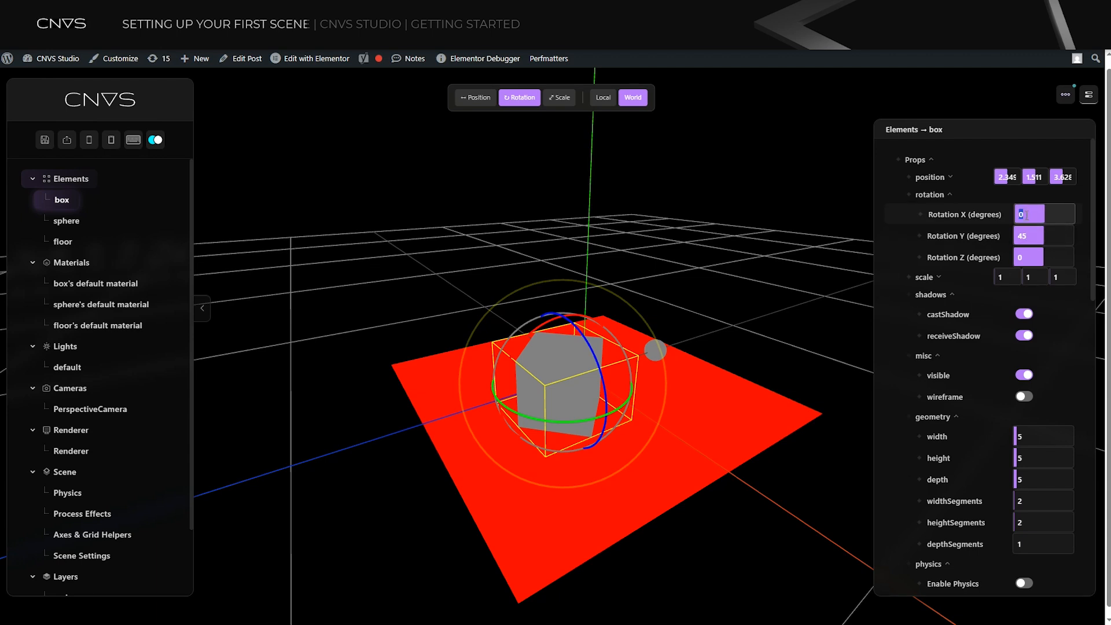
{"action": "type", "text": "55"}
{"action": "key", "text": "Return"}
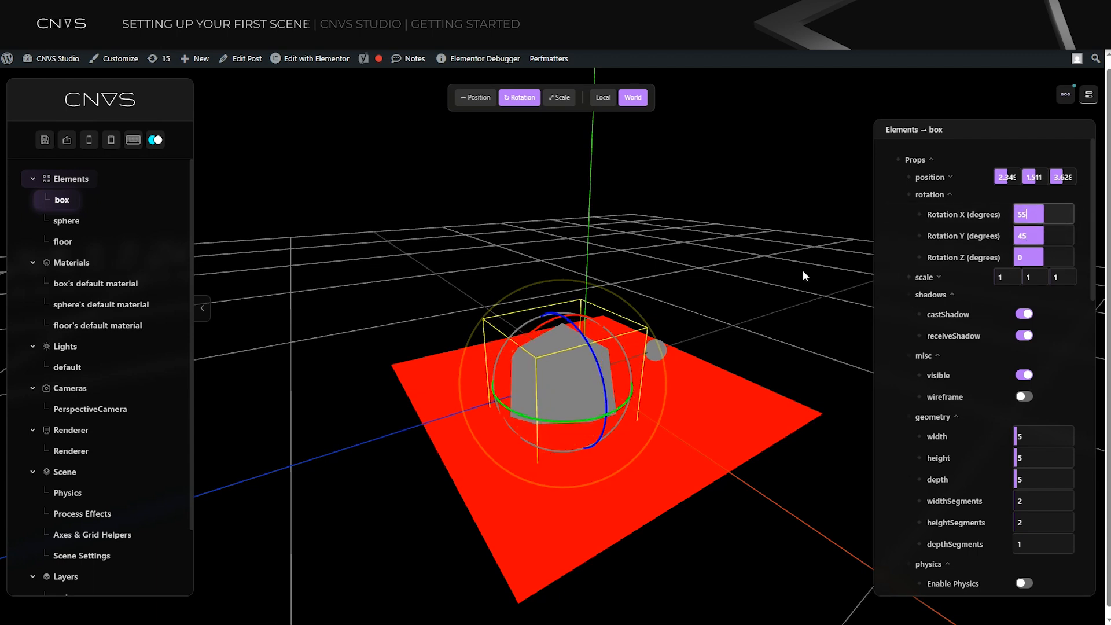
- Raise the box above the floor to about 3.19 on the Y axis and deselect it
{"action": "key", "text": "w"}
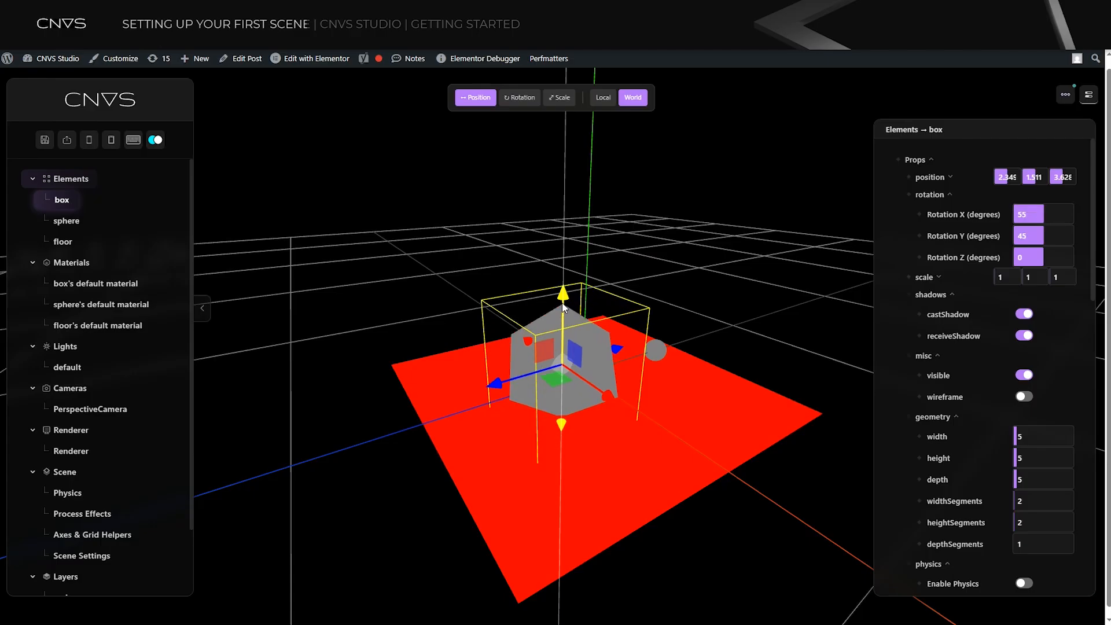
{"action": "left_click_drag", "start_coordinate": [559, 298], "coordinate": [560, 298]}
{"action": "left_click", "coordinate": [777, 330]}
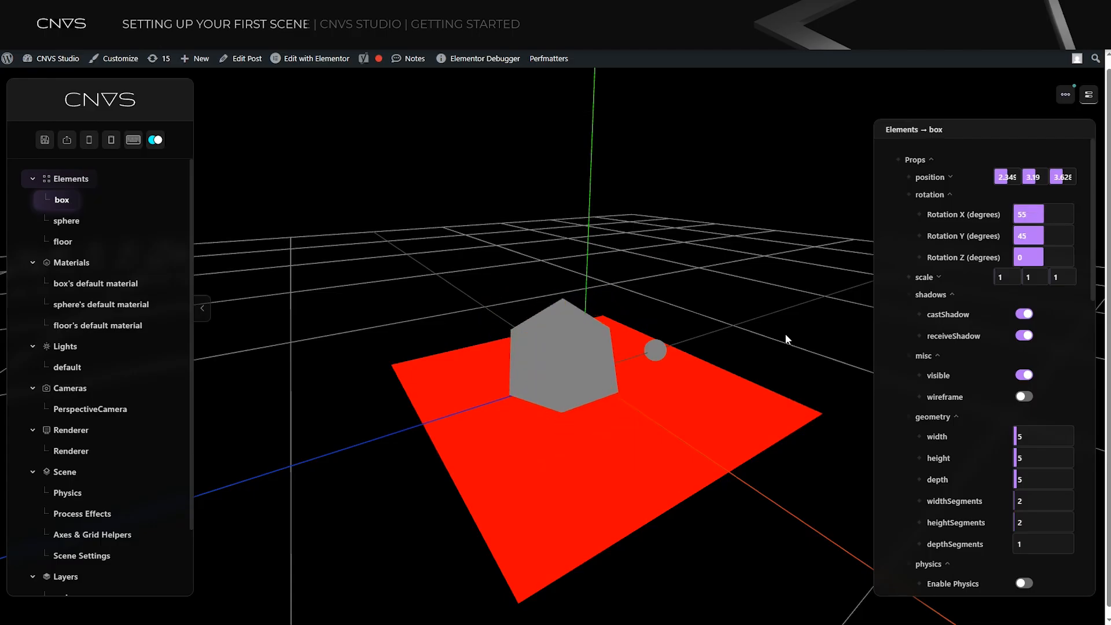
{"action": "left_click_drag", "start_coordinate": [783, 334], "coordinate": [704, 335]}
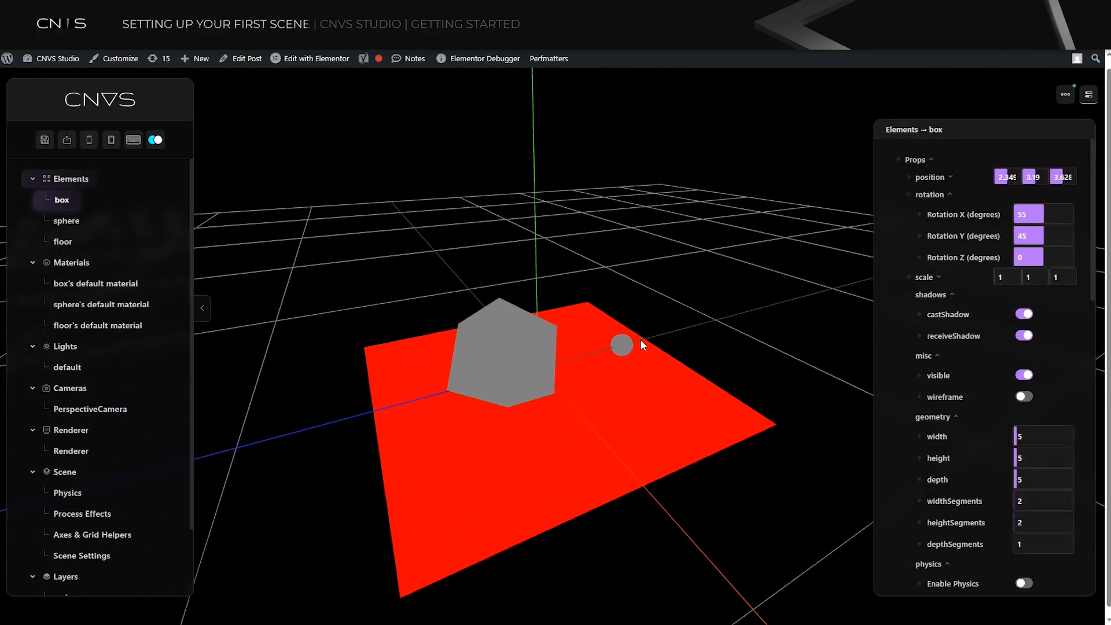
- Move the sphere along Z to about -3.83 and the box along X to about -3.1
{"action": "left_click", "coordinate": [623, 344]}
{"action": "left_click_drag", "start_coordinate": [608, 350], "coordinate": [565, 362]}
{"action": "left_click", "coordinate": [523, 370]}
{"action": "left_click_drag", "start_coordinate": [525, 397], "coordinate": [501, 368]}
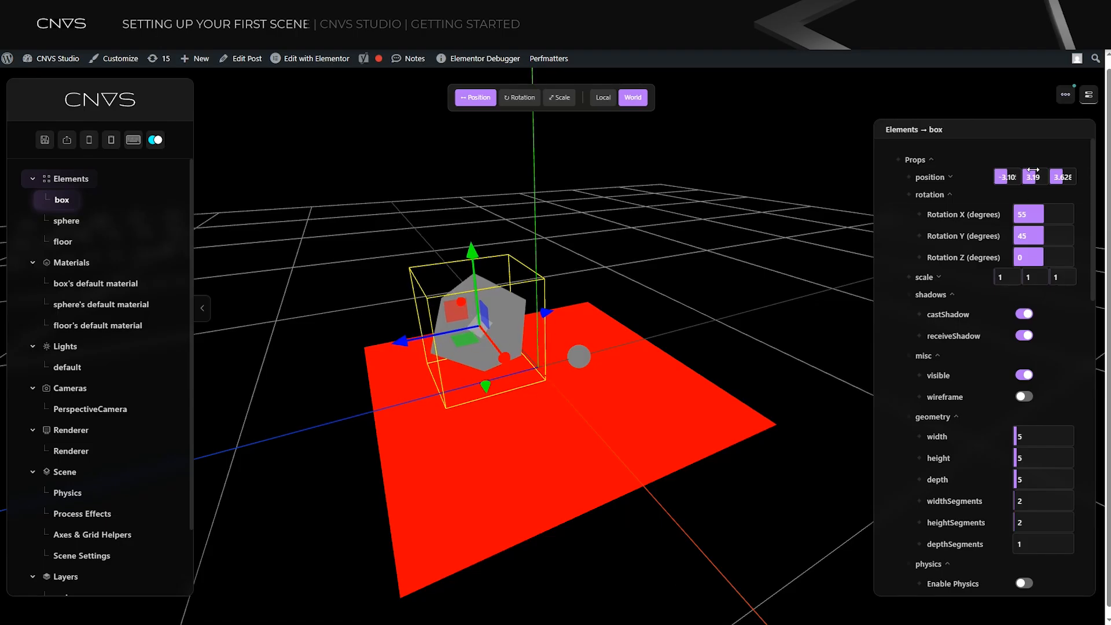
- Shift the sphere along X and set its X position to -3.37
{"action": "left_click", "coordinate": [581, 350]}
{"action": "left_click_drag", "start_coordinate": [581, 350], "coordinate": [618, 393]}
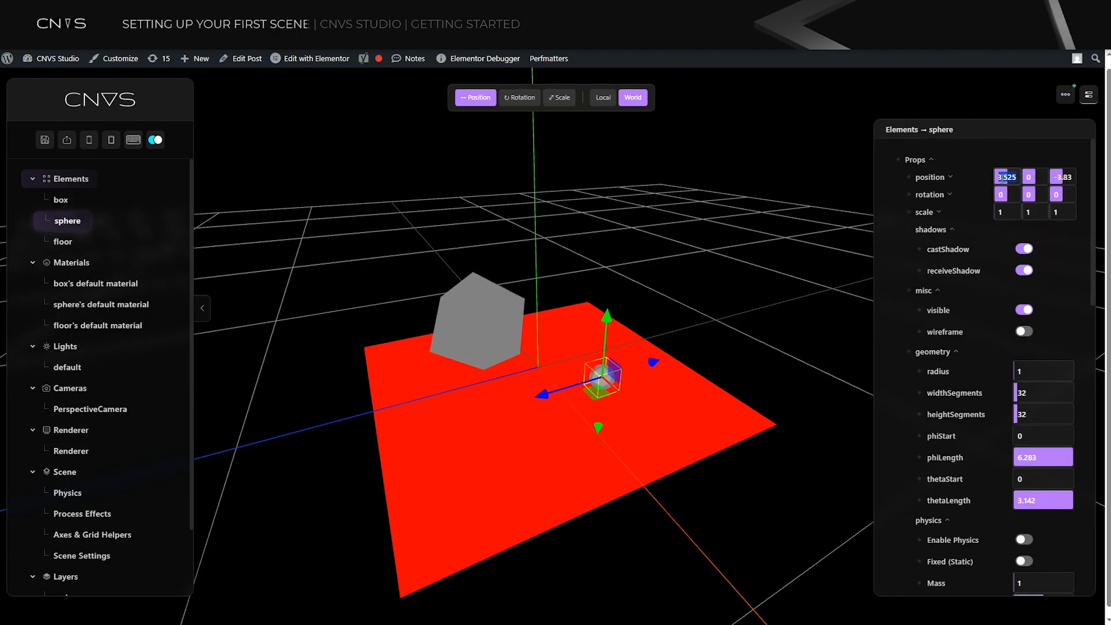
{"action": "type", "text": "-3.37"}
- Set the sphere's radius to 3.5 and reposition it at about Y 2.55 and Z -2.91
{"action": "double_click", "coordinate": [1030, 372]}
{"action": "type", "text": "3.5"}
{"action": "left_click_drag", "start_coordinate": [563, 281], "coordinate": [563, 260]}
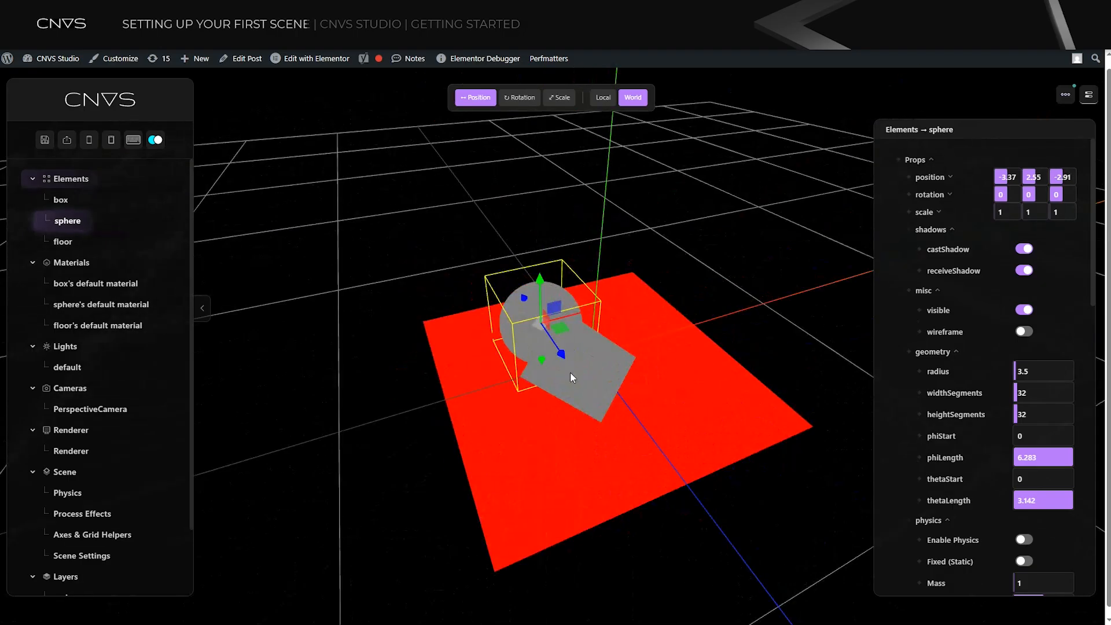
- Select the box and adjust its position beside the sphere, with X at about 3.95
{"action": "left_click", "coordinate": [570, 373]}
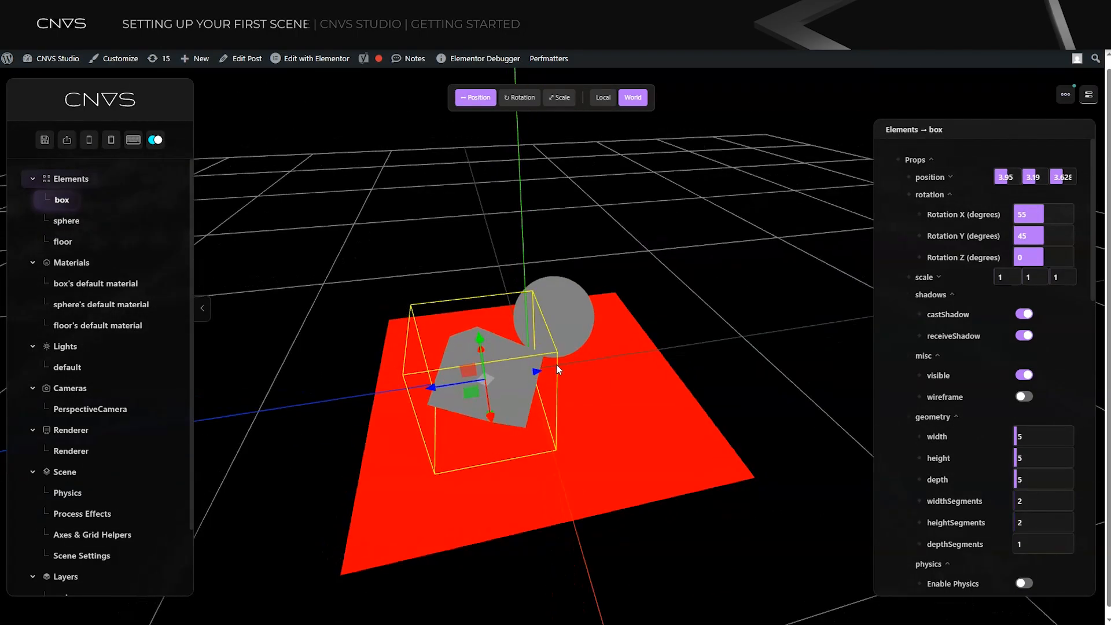
{"action": "left_click_drag", "start_coordinate": [556, 364], "coordinate": [518, 370]}
{"action": "double_click", "coordinate": [1062, 177]}
{"action": "left_click_drag", "start_coordinate": [776, 353], "coordinate": [596, 405]}
- Select the floor and raise it to a Y position of -0.85
{"action": "left_click", "coordinate": [596, 404]}
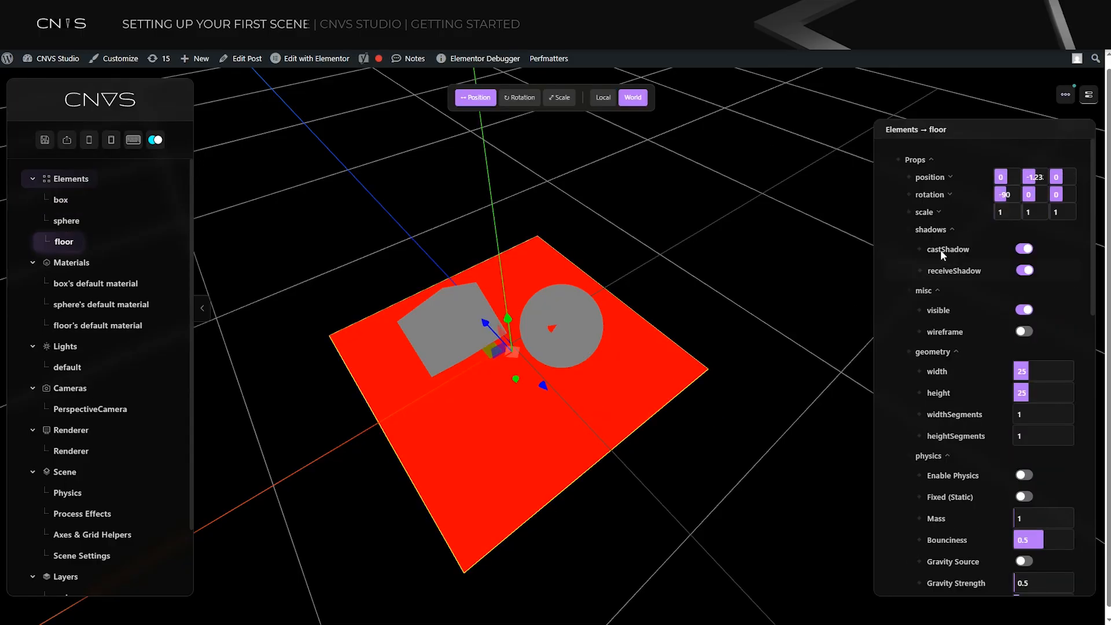
{"action": "left_click_drag", "start_coordinate": [1031, 177], "coordinate": [1040, 177]}
{"action": "left_click_drag", "start_coordinate": [798, 270], "coordinate": [726, 475]}
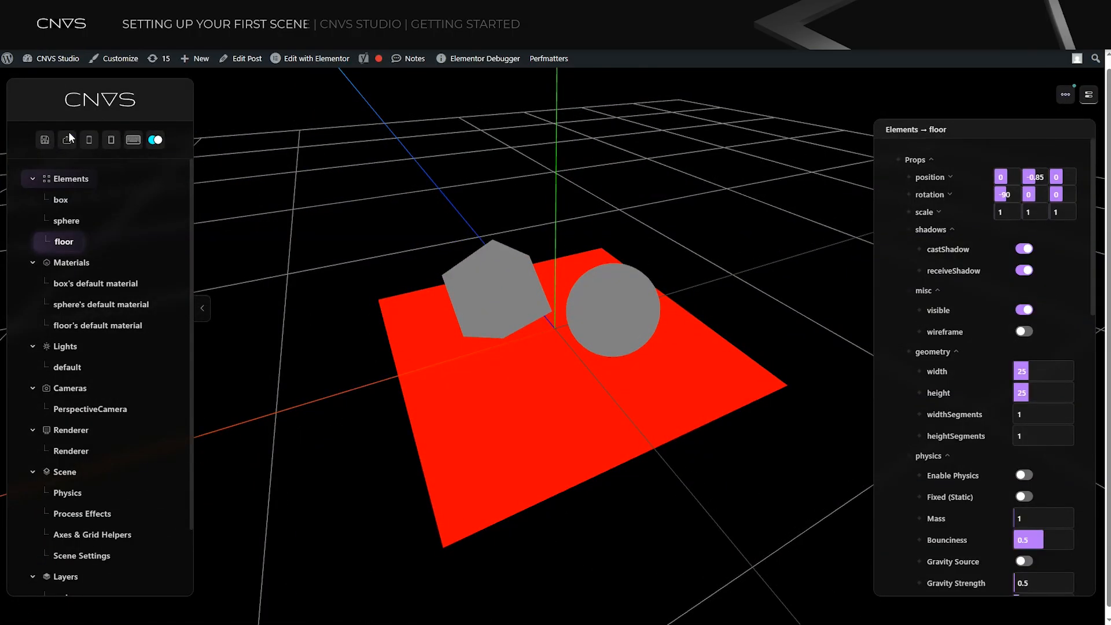
- Save the scene as a state named state1
{"action": "left_click", "coordinate": [45, 140]}
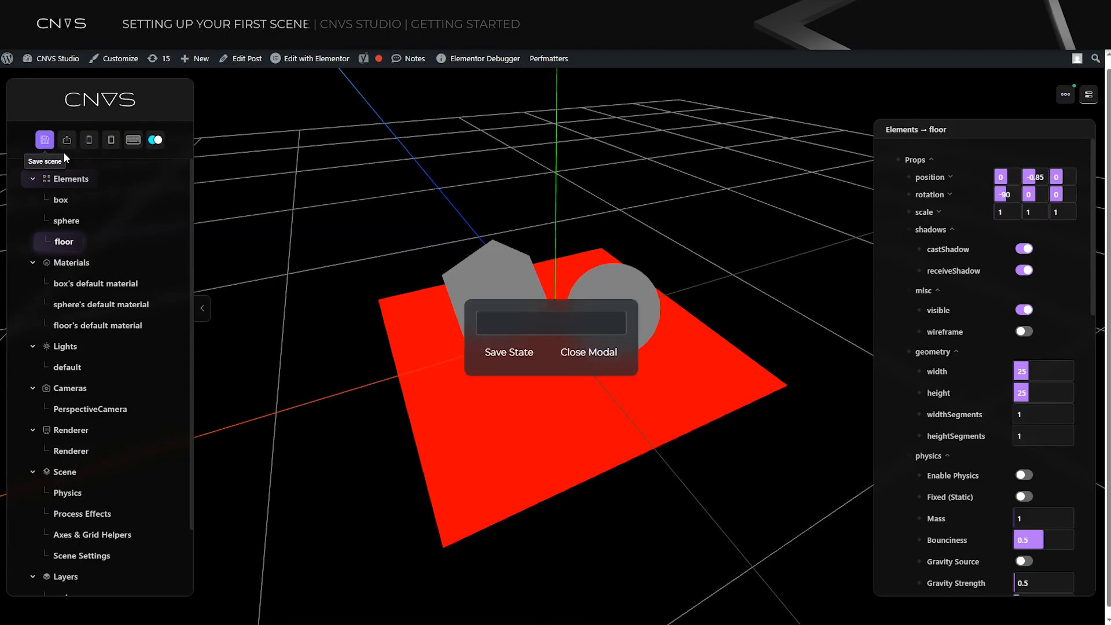
{"action": "left_click", "coordinate": [505, 315]}
{"action": "type", "text": "state1"}
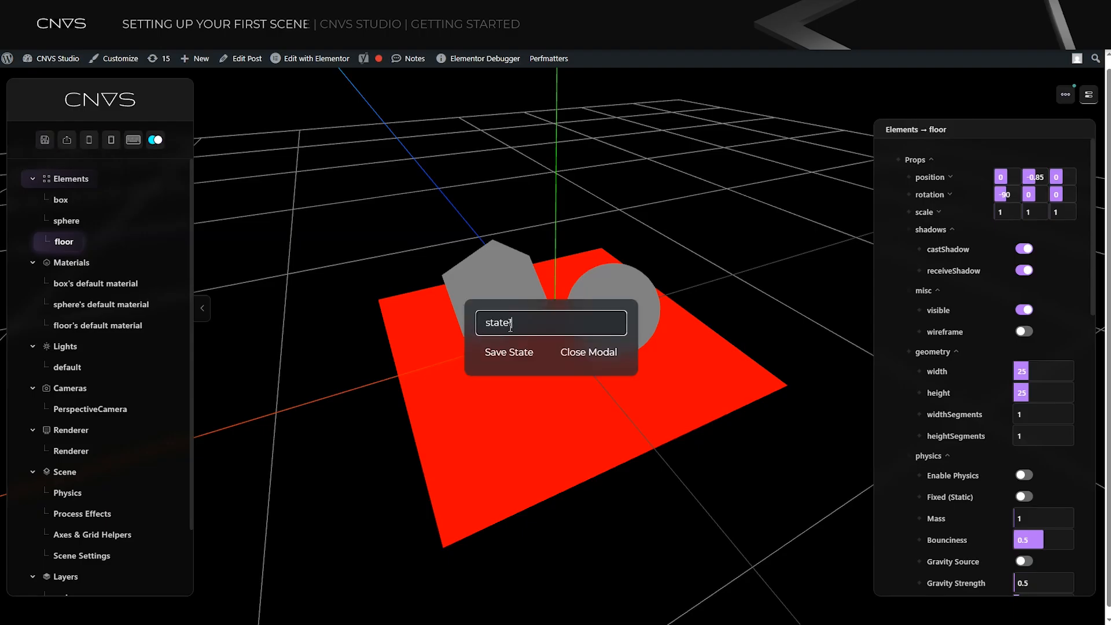
{"action": "left_click", "coordinate": [510, 353]}
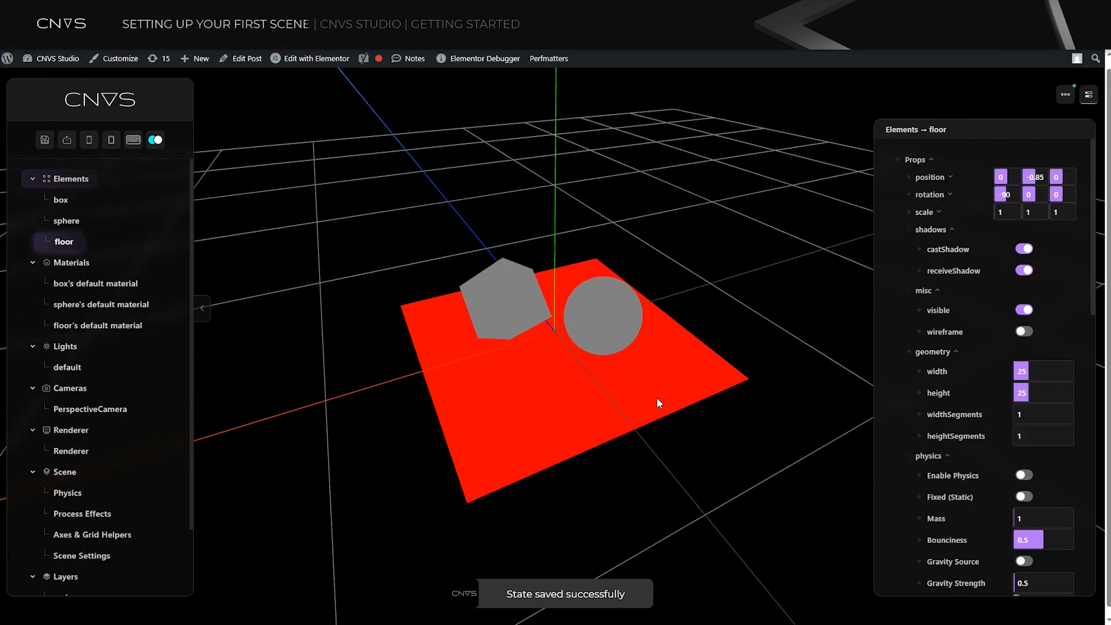
{"action": "left_click_drag", "start_coordinate": [657, 404], "coordinate": [661, 427]}
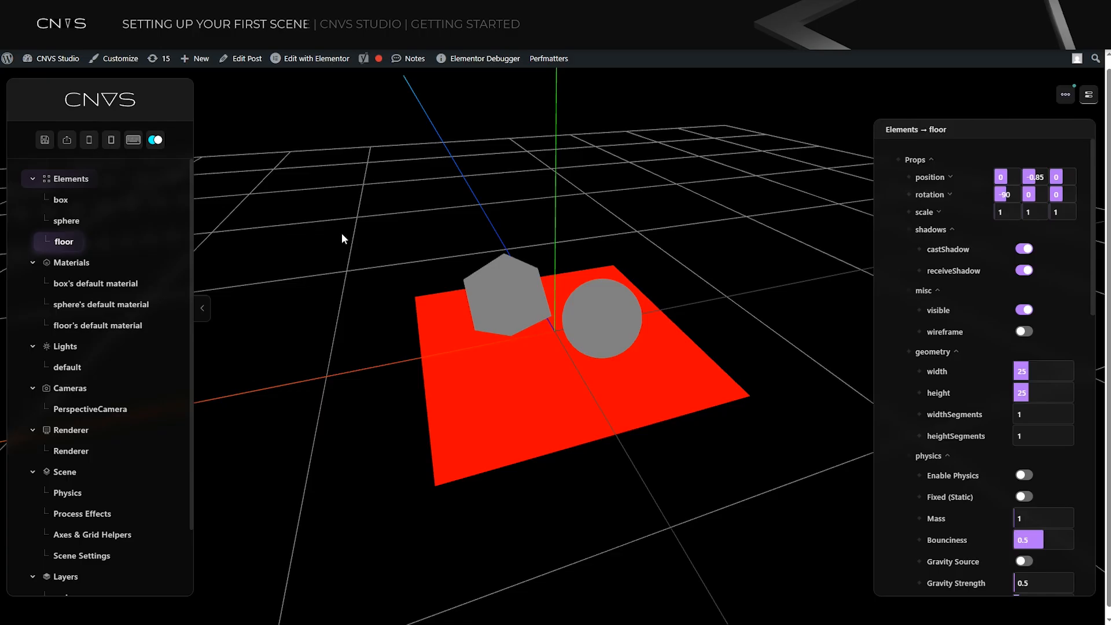
- Refresh the page and load the saved scene state state1
{"action": "key", "text": "F5"}
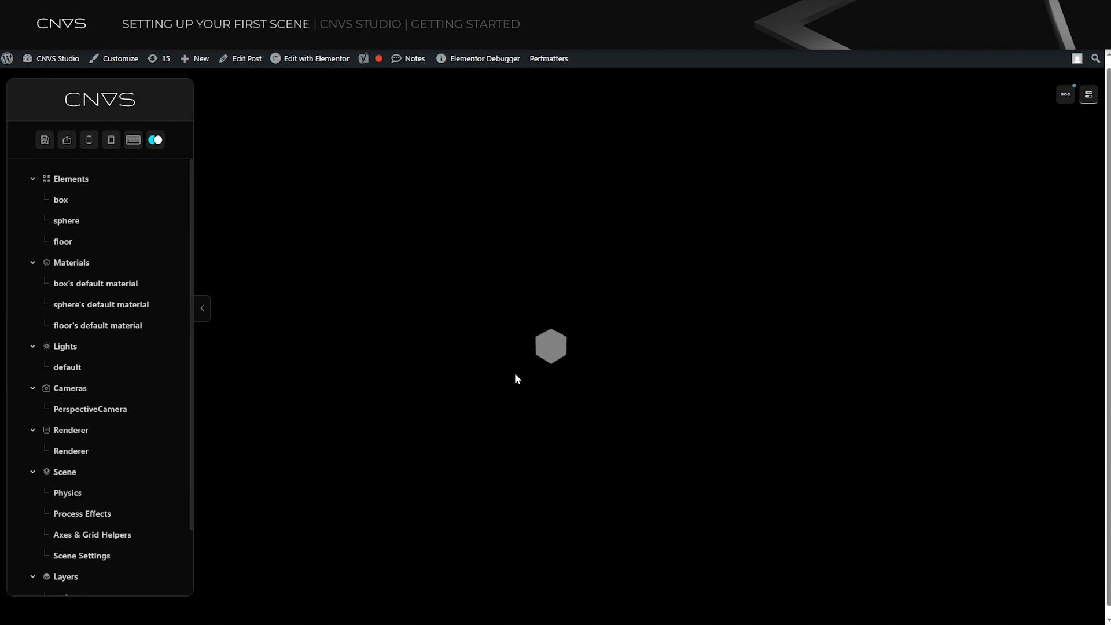
{"action": "left_click", "coordinate": [67, 139]}
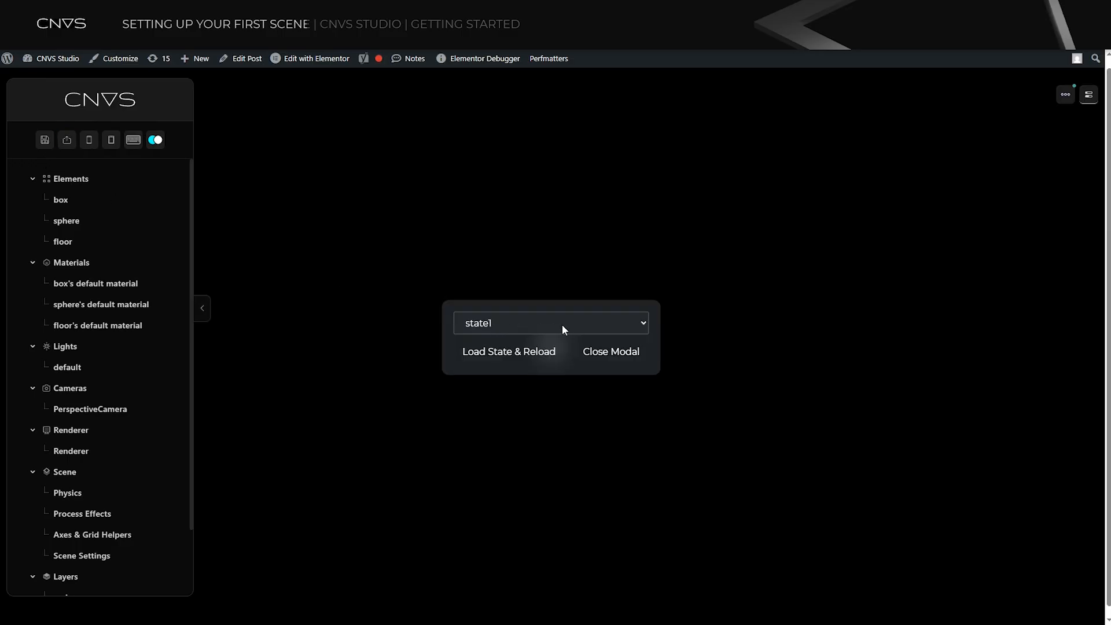
{"action": "left_click", "coordinate": [531, 352]}
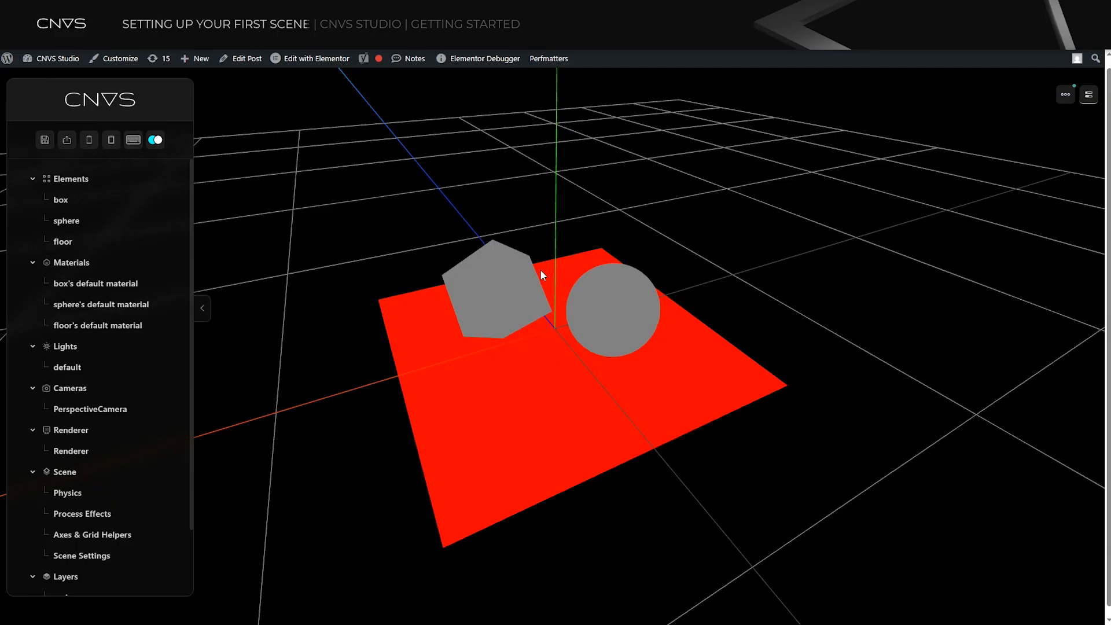
{"action": "left_click_drag", "start_coordinate": [568, 362], "coordinate": [716, 435]}
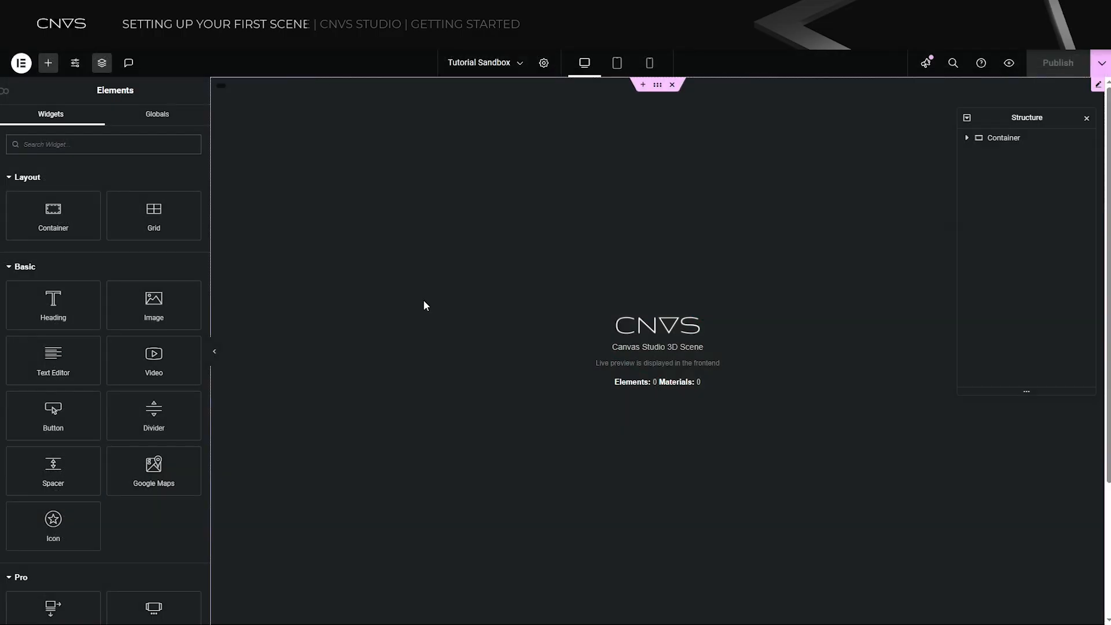
- In the Elementor editor, set the Canvas Studio widget's initial Desktop State to state1, publish the page and check the live scene
{"action": "left_click", "coordinate": [422, 300]}
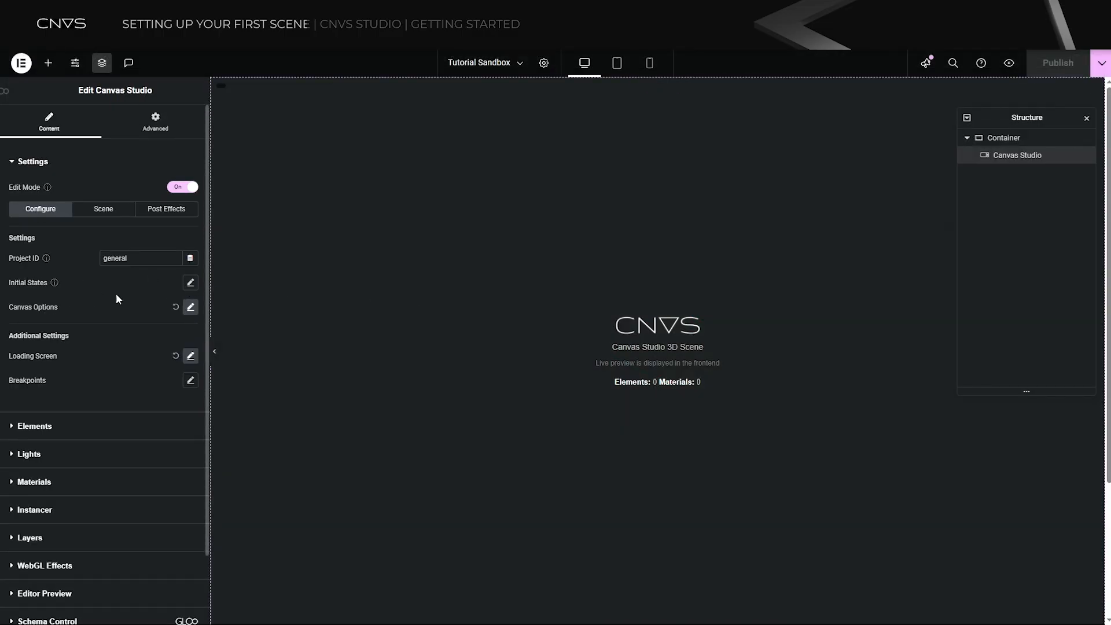
{"action": "left_click", "coordinate": [189, 284]}
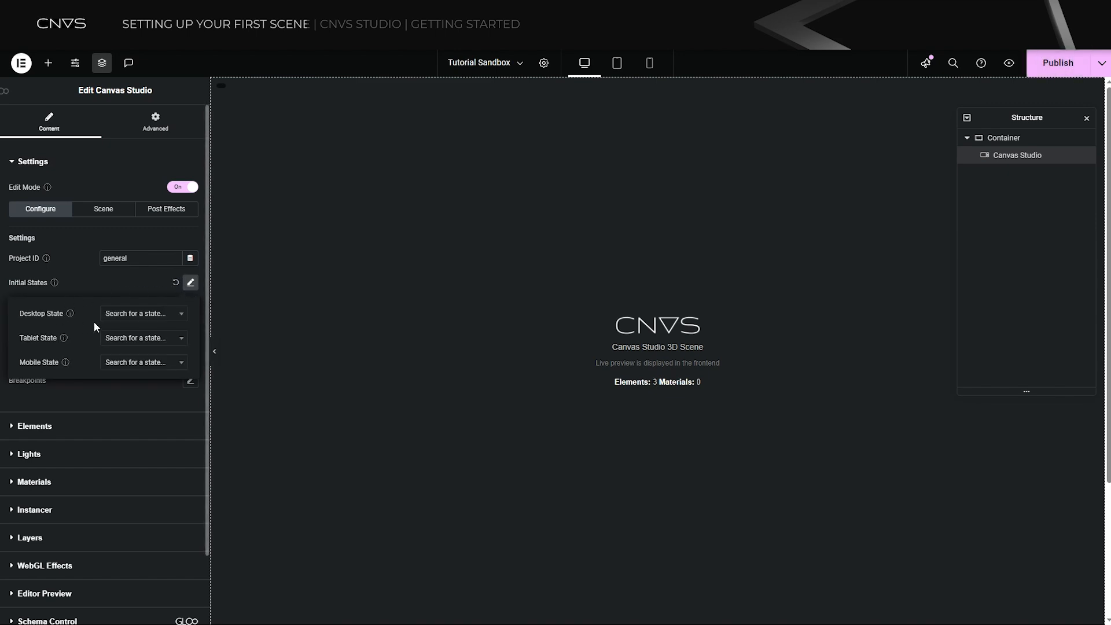
{"action": "left_click", "coordinate": [129, 315]}
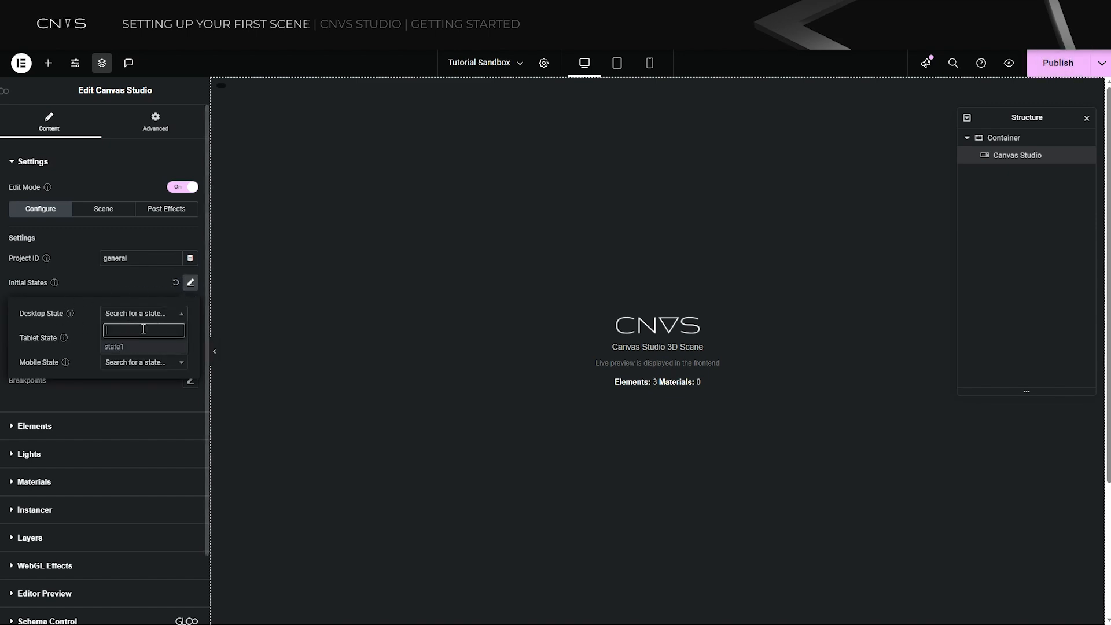
{"action": "left_click", "coordinate": [118, 346]}
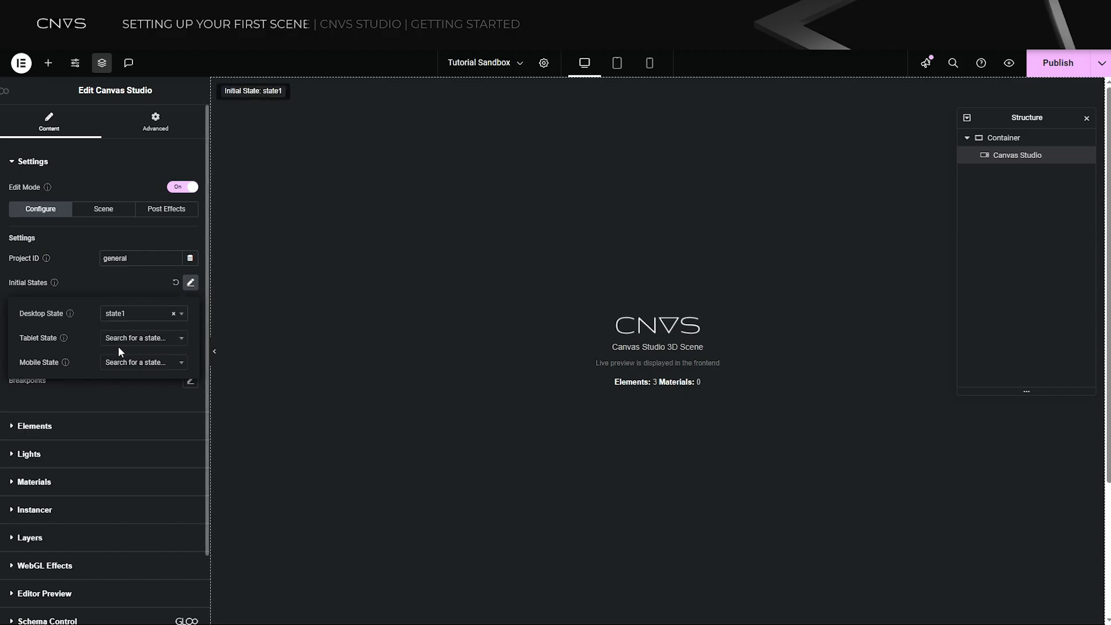
{"action": "left_click", "coordinate": [124, 338]}
{"action": "left_click", "coordinate": [139, 328]}
{"action": "left_click", "coordinate": [123, 362]}
{"action": "left_click", "coordinate": [116, 365]}
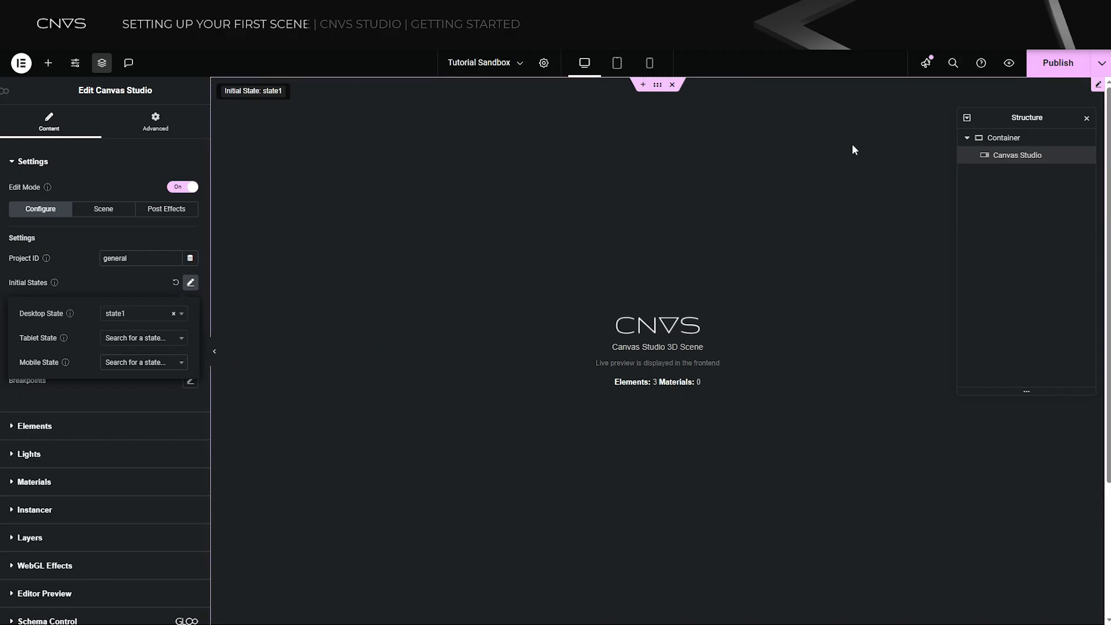
{"action": "left_click", "coordinate": [1046, 74]}
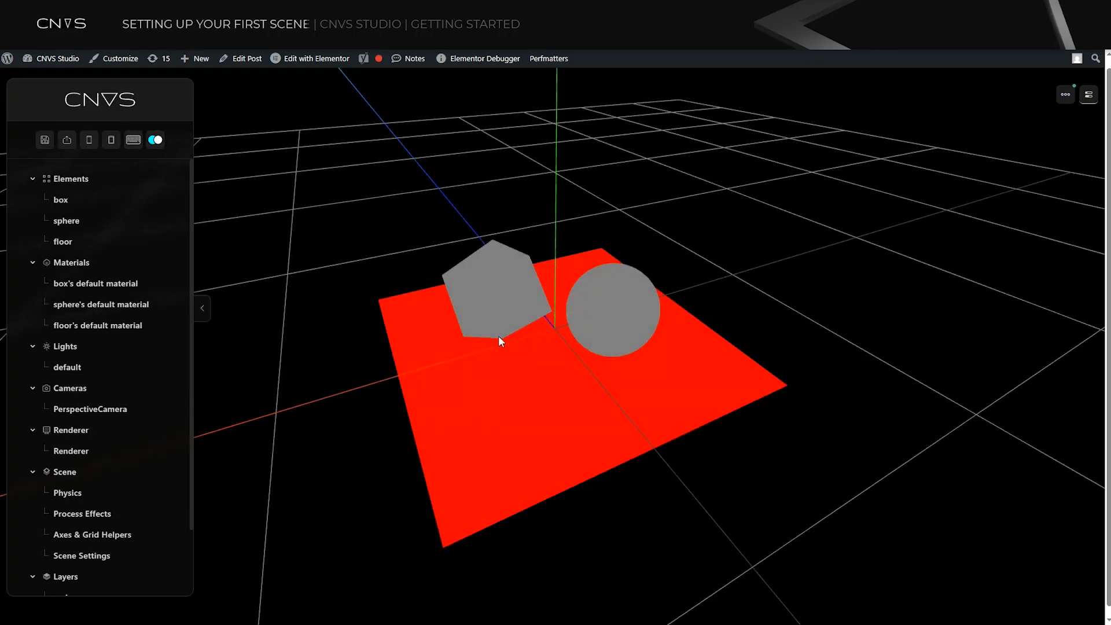
{"action": "left_click_drag", "start_coordinate": [689, 318], "coordinate": [917, 425]}
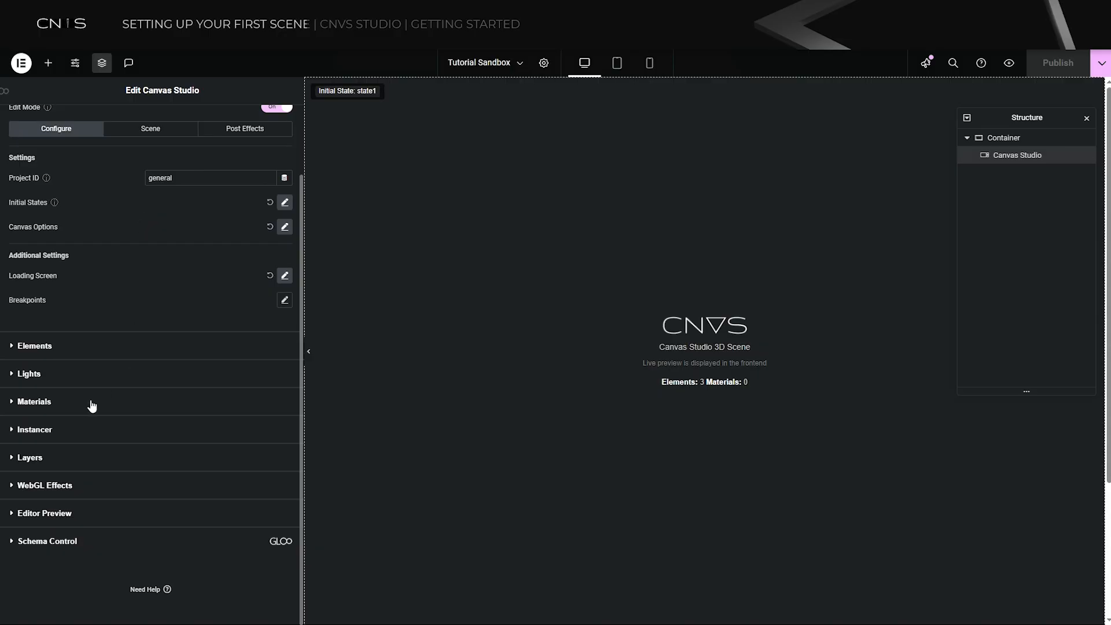
- Add a Mesh Basic Material to the Canvas Studio widget with the unique ID material1
{"action": "left_click", "coordinate": [88, 403]}
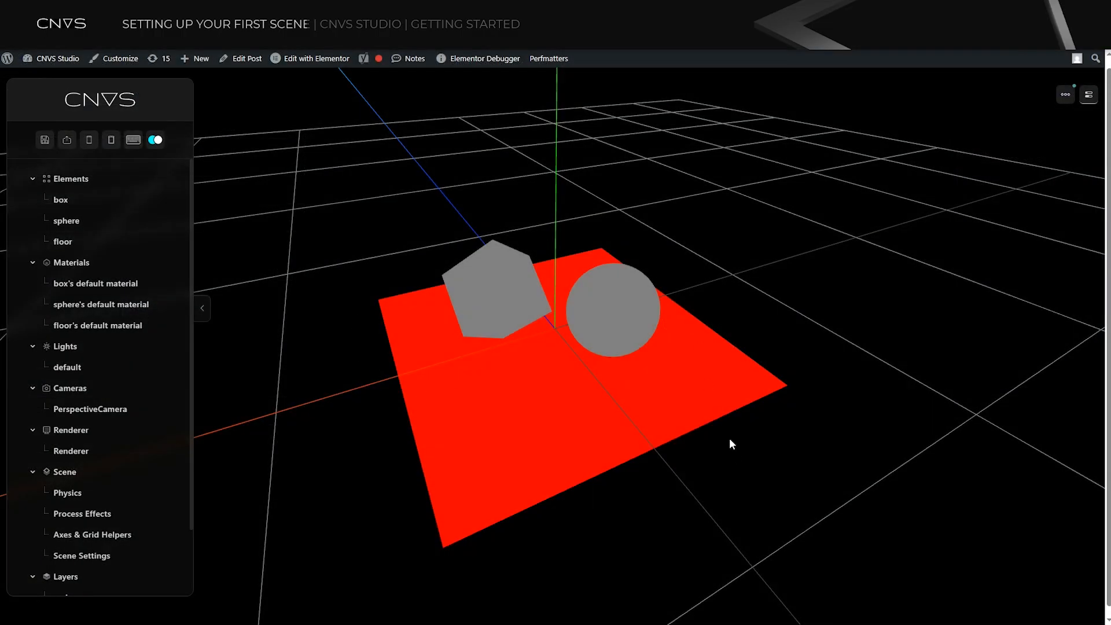
{"action": "left_click_drag", "start_coordinate": [729, 439], "coordinate": [486, 449]}
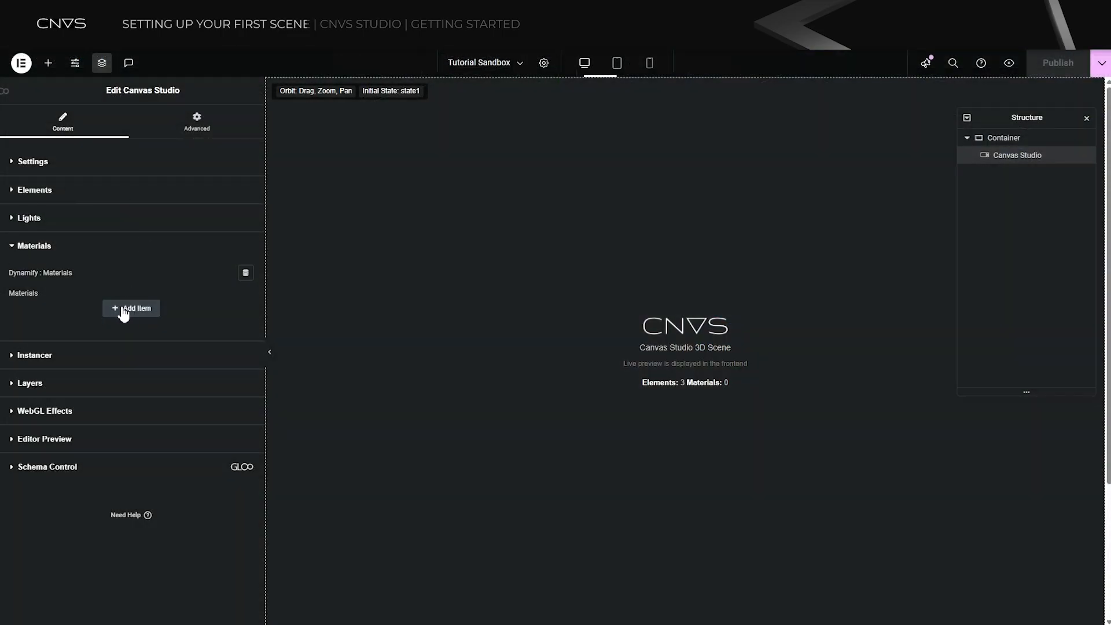
{"action": "left_click", "coordinate": [119, 311]}
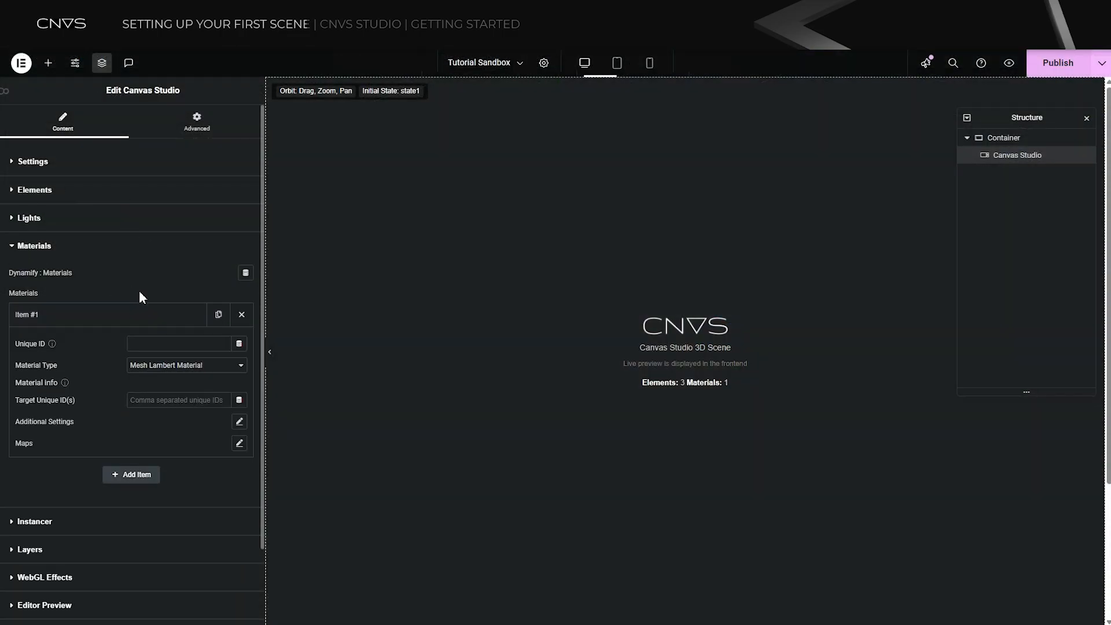
{"action": "left_click", "coordinate": [155, 368]}
{"action": "left_click", "coordinate": [208, 379]}
{"action": "left_click", "coordinate": [141, 346]}
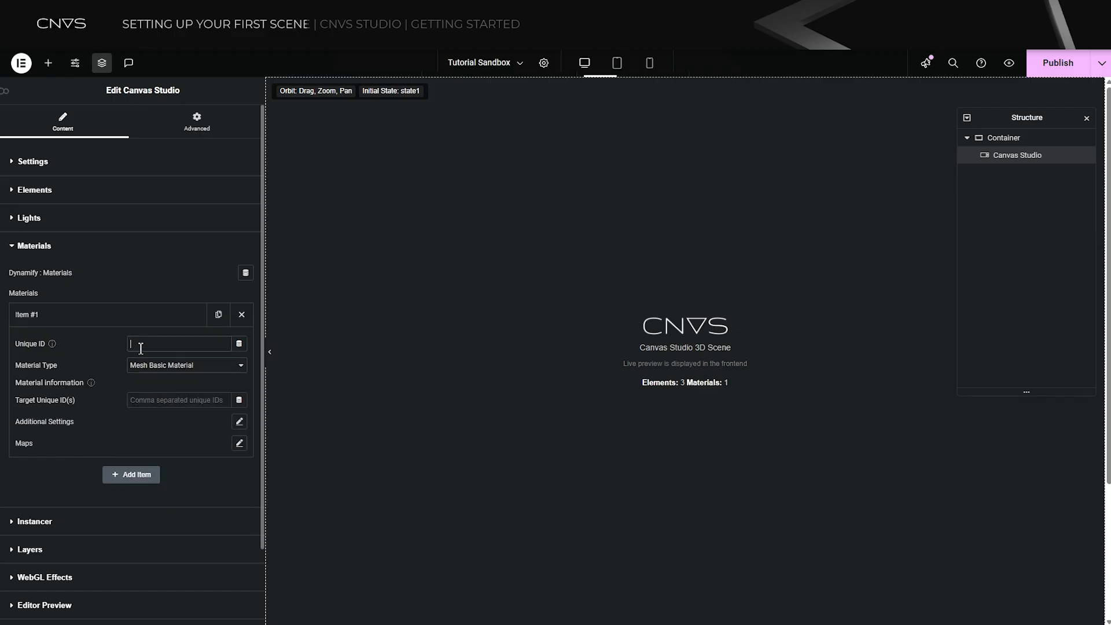
{"action": "type", "text": "mate"}
- Look up the element IDs, assign material1 to the targets floor, sphere and box, and publish the page
{"action": "left_click", "coordinate": [67, 191]}
{"action": "left_click", "coordinate": [87, 261]}
{"action": "left_click", "coordinate": [135, 400]}
{"action": "left_click", "coordinate": [134, 431]}
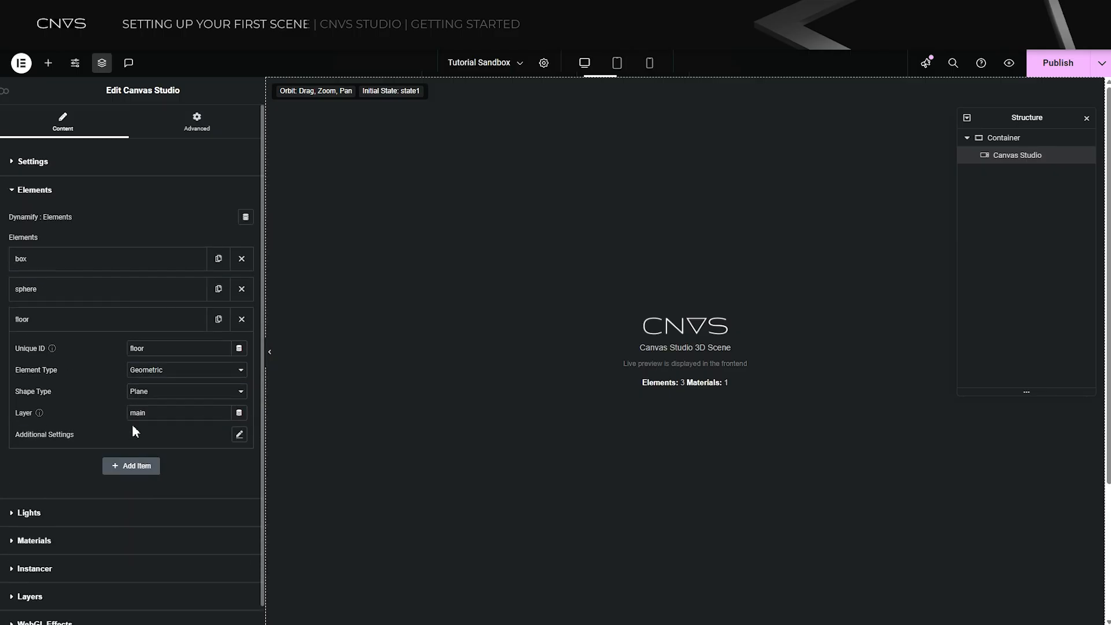
{"action": "left_click", "coordinate": [76, 540]}
{"action": "left_click", "coordinate": [110, 318]}
{"action": "left_click", "coordinate": [152, 401]}
{"action": "type", "text": "floor, sphere"}
{"action": "key", "text": "super+v"}
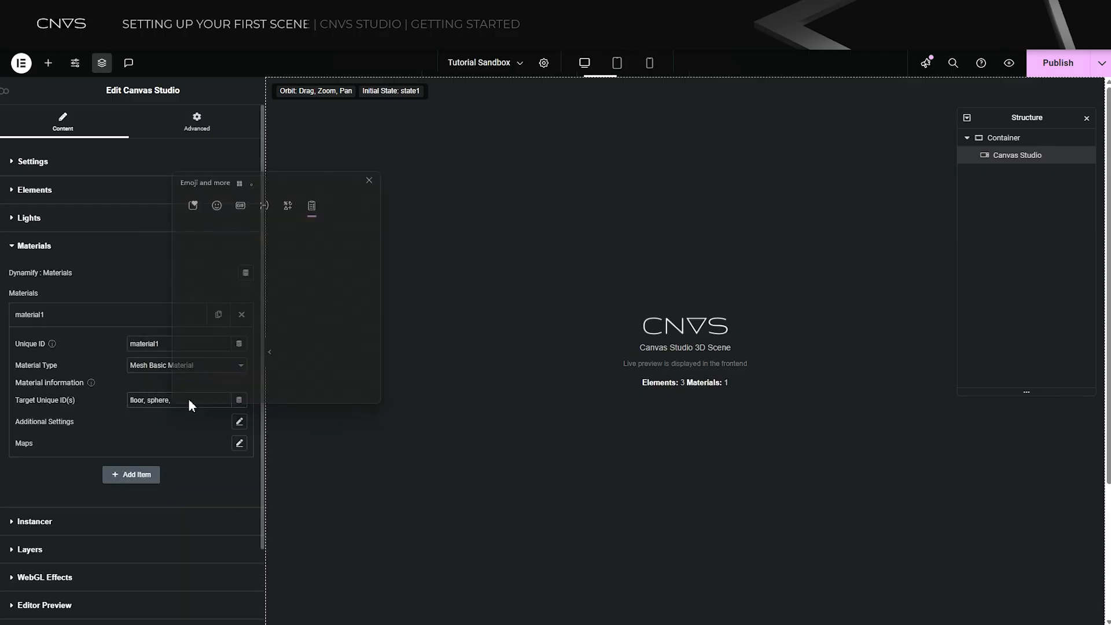
{"action": "left_click", "coordinate": [213, 358]}
{"action": "left_click", "coordinate": [1053, 68]}
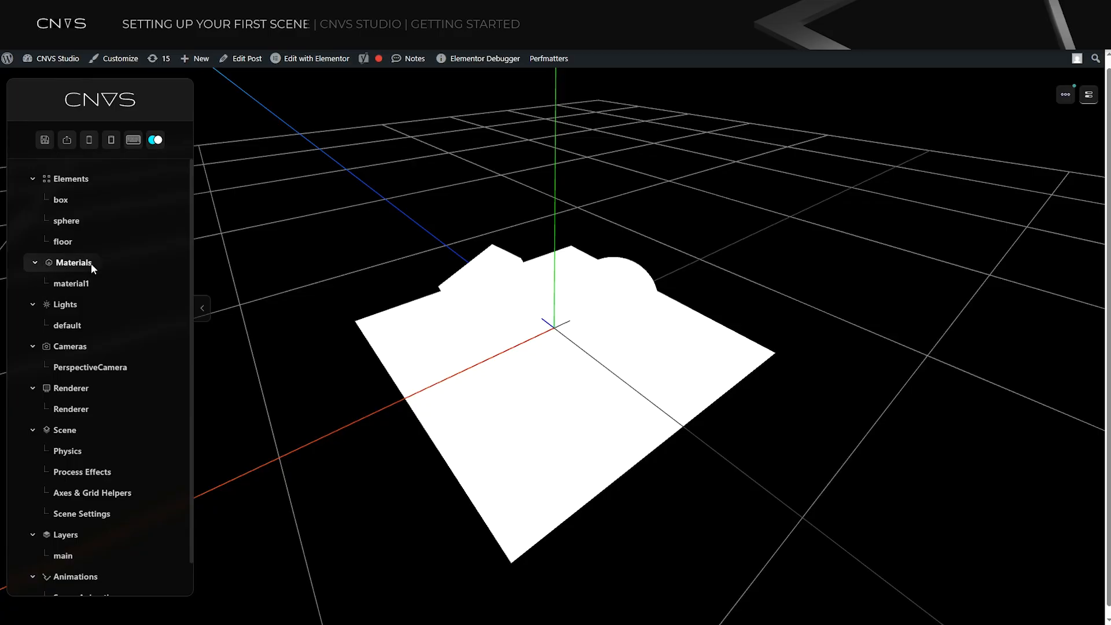
- Set the color of material1 to #ff1be0 in the live scene and test its opacity
{"action": "left_click", "coordinate": [67, 284]}
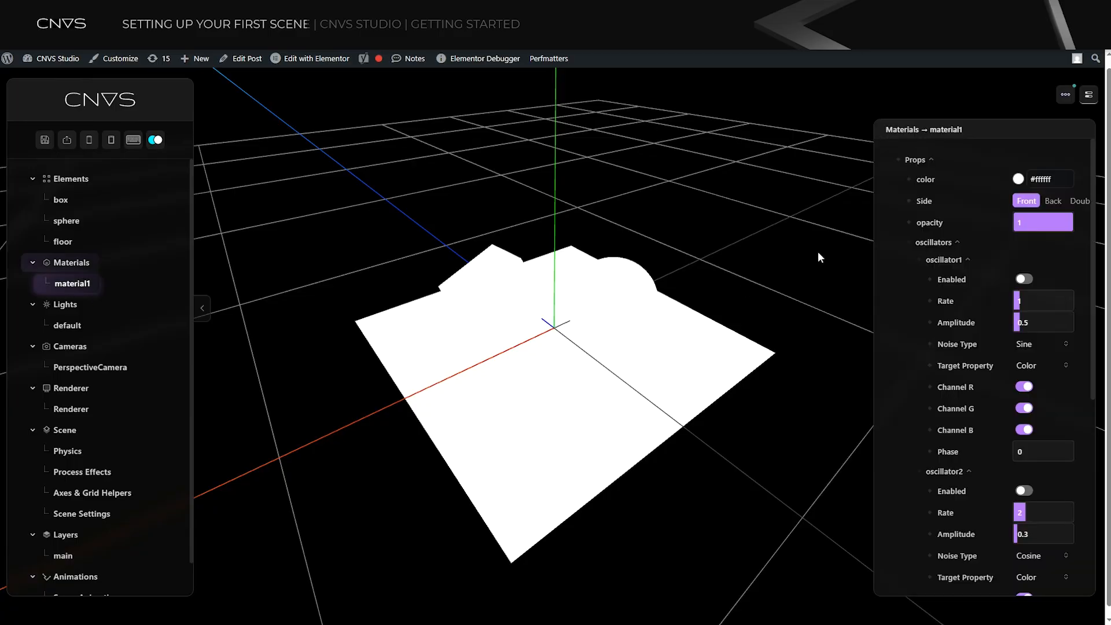
{"action": "left_click", "coordinate": [1019, 180]}
{"action": "left_click_drag", "start_coordinate": [1009, 295], "coordinate": [1061, 291]}
{"action": "left_click", "coordinate": [1065, 192]}
{"action": "left_click", "coordinate": [964, 168]}
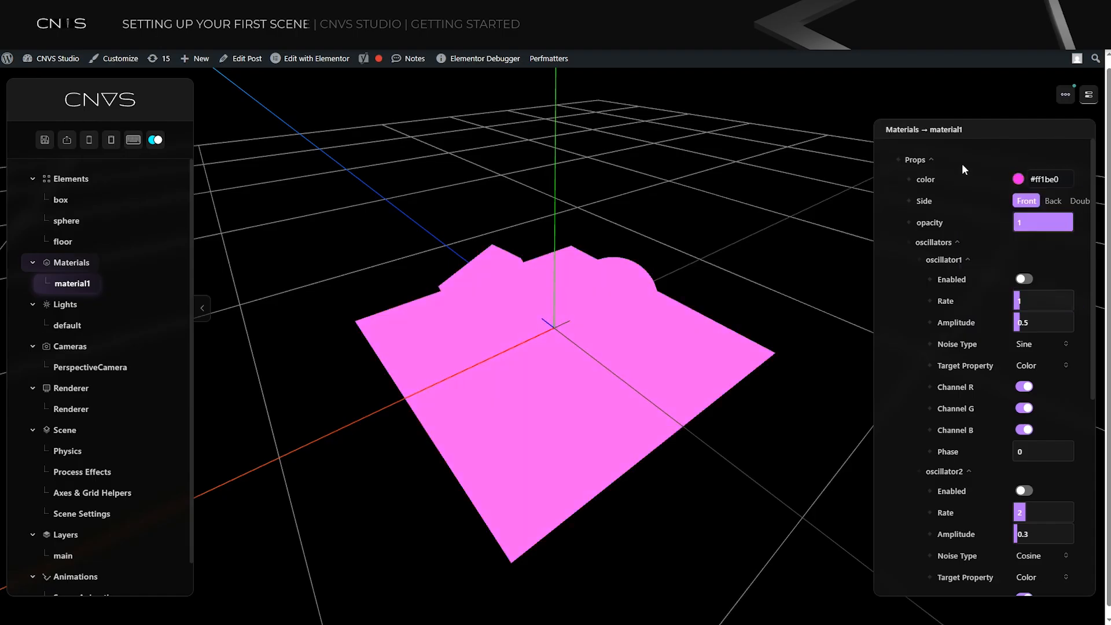
{"action": "left_click_drag", "start_coordinate": [1071, 223], "coordinate": [1061, 223]}
{"action": "left_click_drag", "start_coordinate": [1046, 222], "coordinate": [1074, 222]}
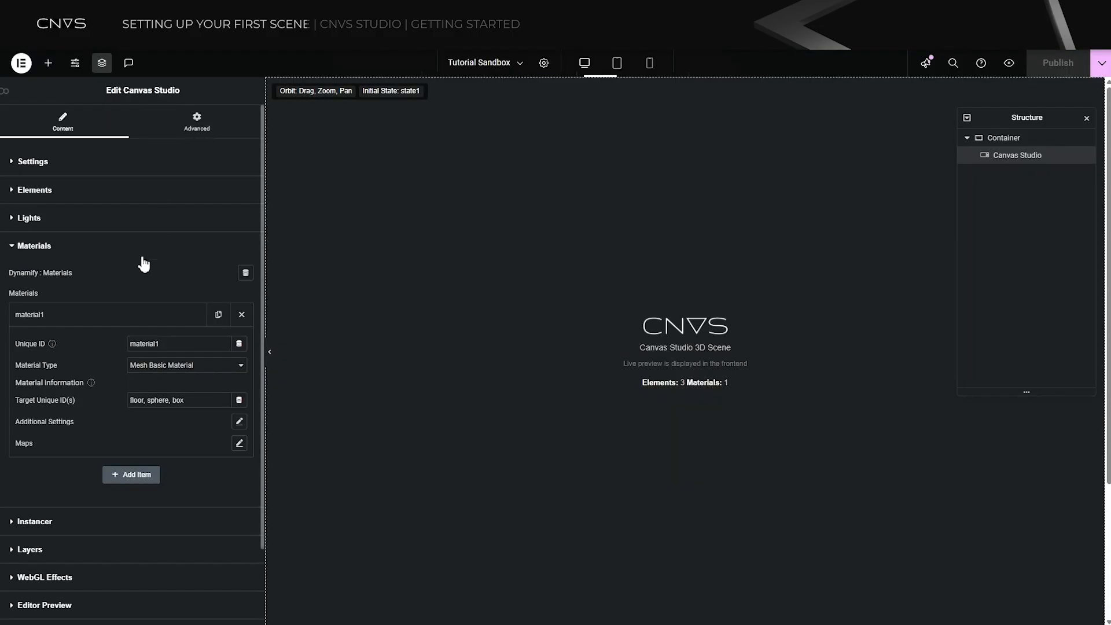
- Review the available material types in the Elementor editor and delete material1
{"action": "left_click", "coordinate": [160, 372]}
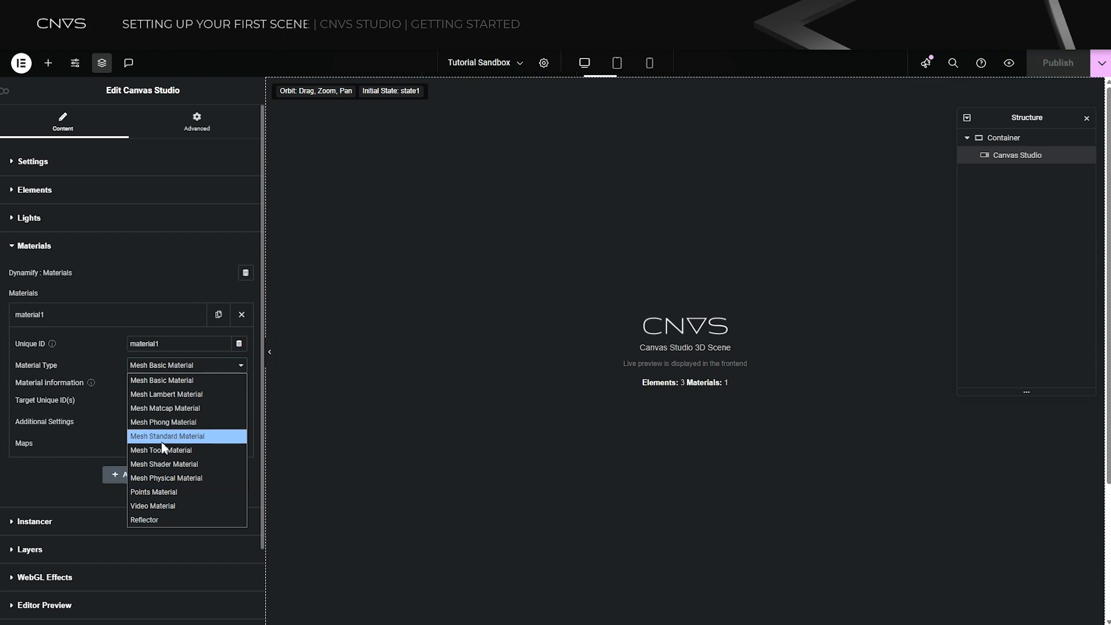
{"action": "left_click", "coordinate": [108, 412]}
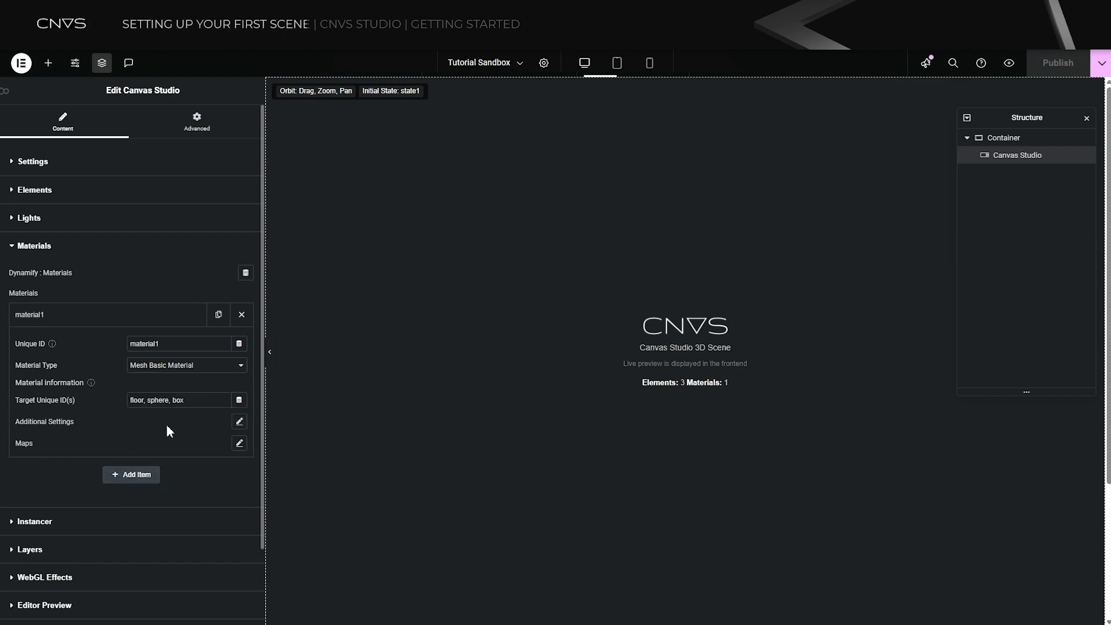
{"action": "left_click", "coordinate": [241, 314]}
- Add three new material items to the Canvas Studio widget
{"action": "left_click", "coordinate": [128, 311]}
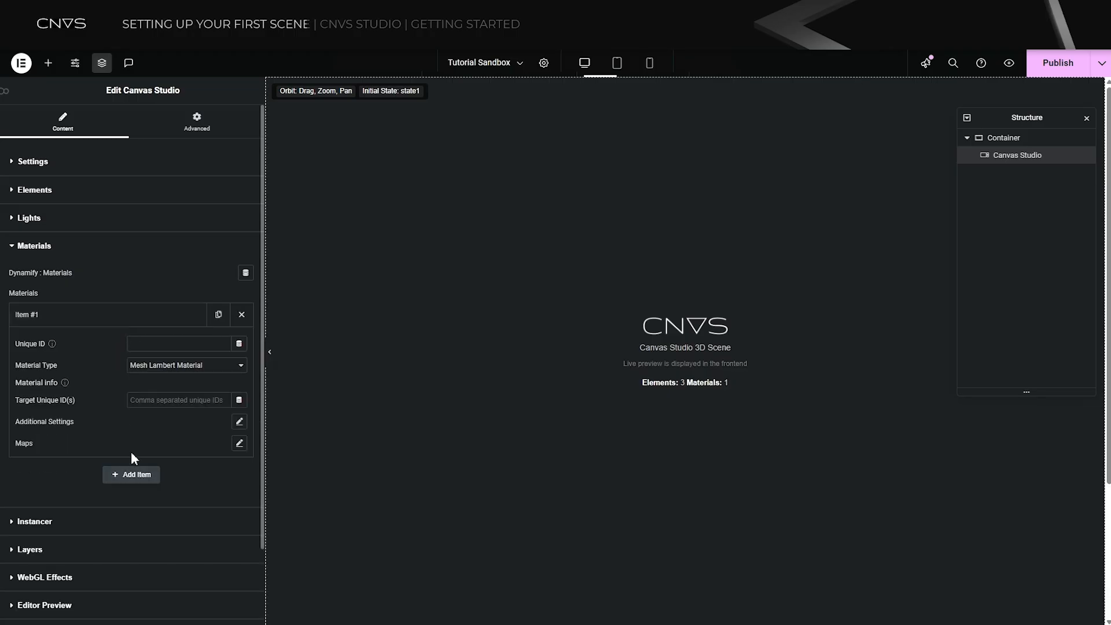
{"action": "left_click", "coordinate": [131, 474]}
{"action": "left_click", "coordinate": [129, 496]}
- Give the first material the unique ID boxmat, choose its material type and target the box
{"action": "left_click", "coordinate": [120, 324]}
{"action": "left_click", "coordinate": [170, 369]}
{"action": "left_click", "coordinate": [174, 381]}
{"action": "left_click", "coordinate": [173, 343]}
{"action": "left_click", "coordinate": [156, 400]}
{"action": "type", "text": "box"}
- Configure the second material as a Mesh Standard Material with the unique ID spheremat and target sphere
{"action": "left_click", "coordinate": [132, 475]}
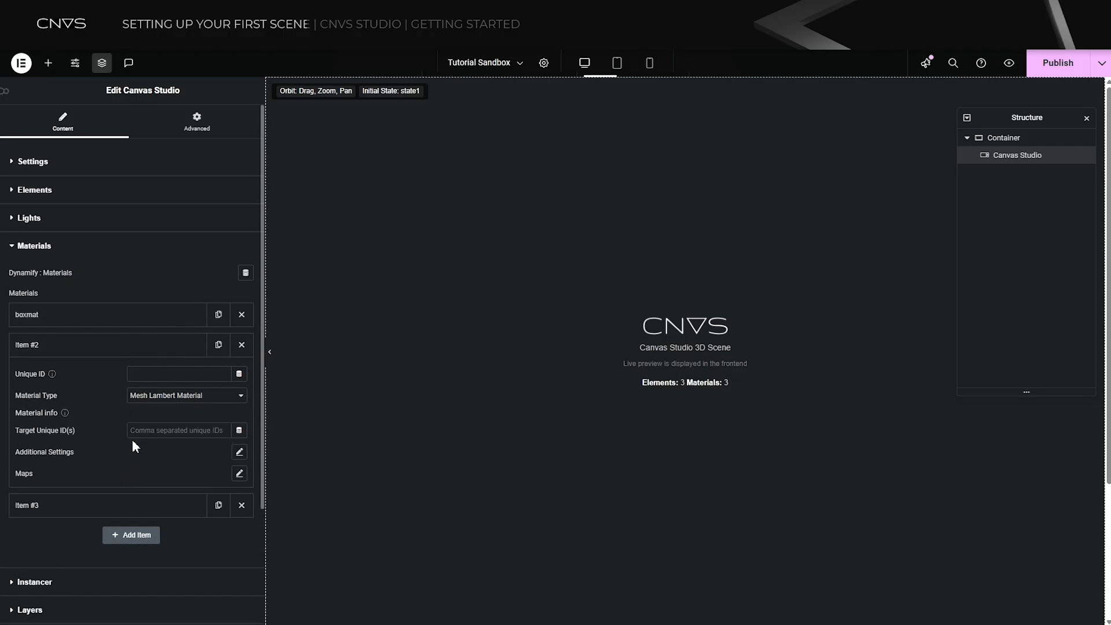
{"action": "type", "text": "mat"}
{"action": "left_click", "coordinate": [174, 395]}
{"action": "left_click", "coordinate": [168, 480]}
{"action": "left_click", "coordinate": [160, 431]}
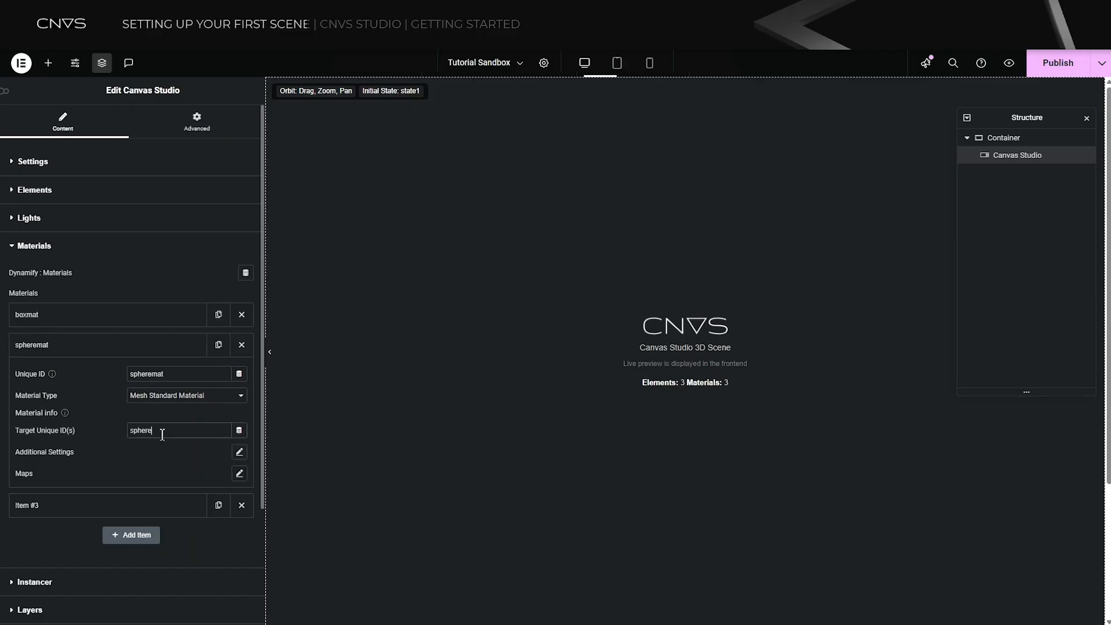
{"action": "type", "text": "sphere"}
- Configure the third material with the unique ID floormat and the type Mesh Standard Material
{"action": "left_click", "coordinate": [139, 505]}
{"action": "type", "text": "floormat"}
{"action": "left_click", "coordinate": [173, 367]}
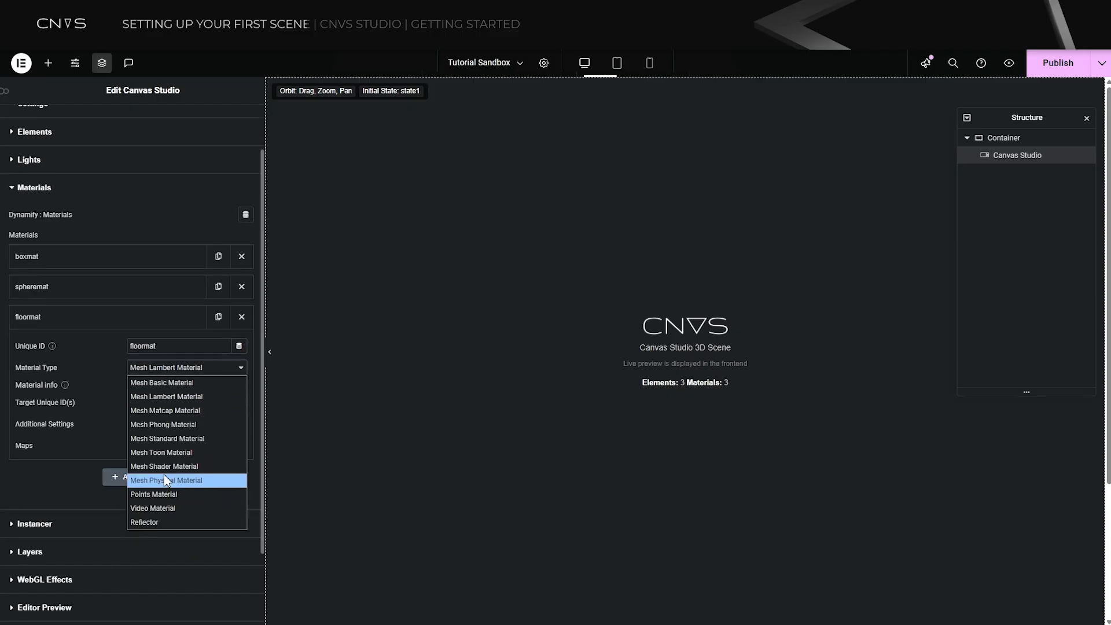
{"action": "left_click", "coordinate": [177, 444]}
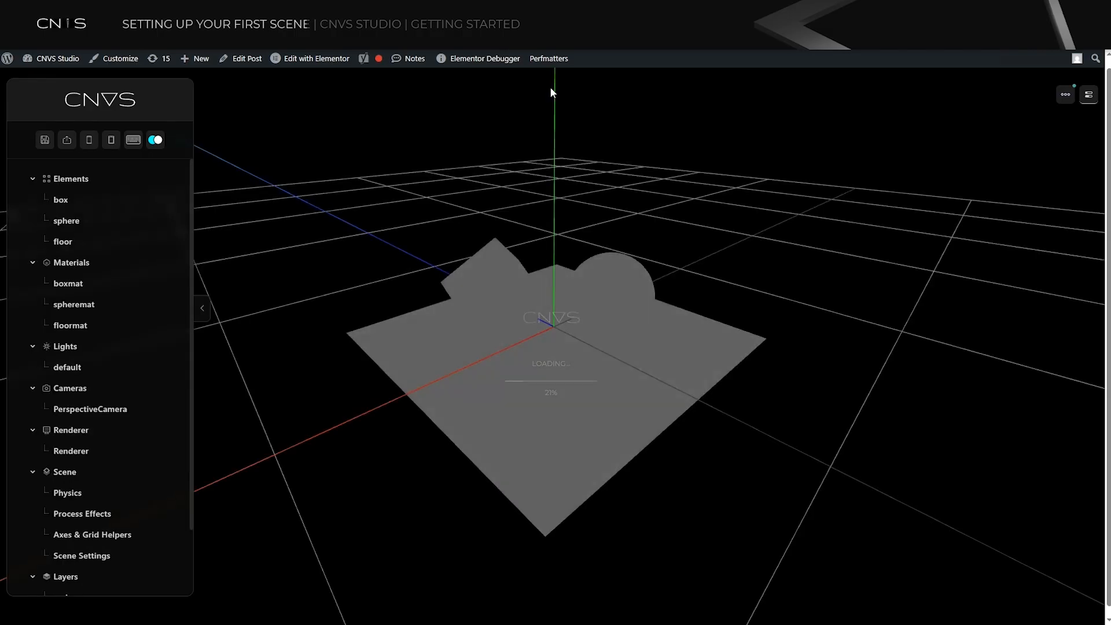
{"action": "left_click_drag", "start_coordinate": [755, 352], "coordinate": [704, 398]}
{"action": "left_click_drag", "start_coordinate": [537, 346], "coordinate": [586, 391]}
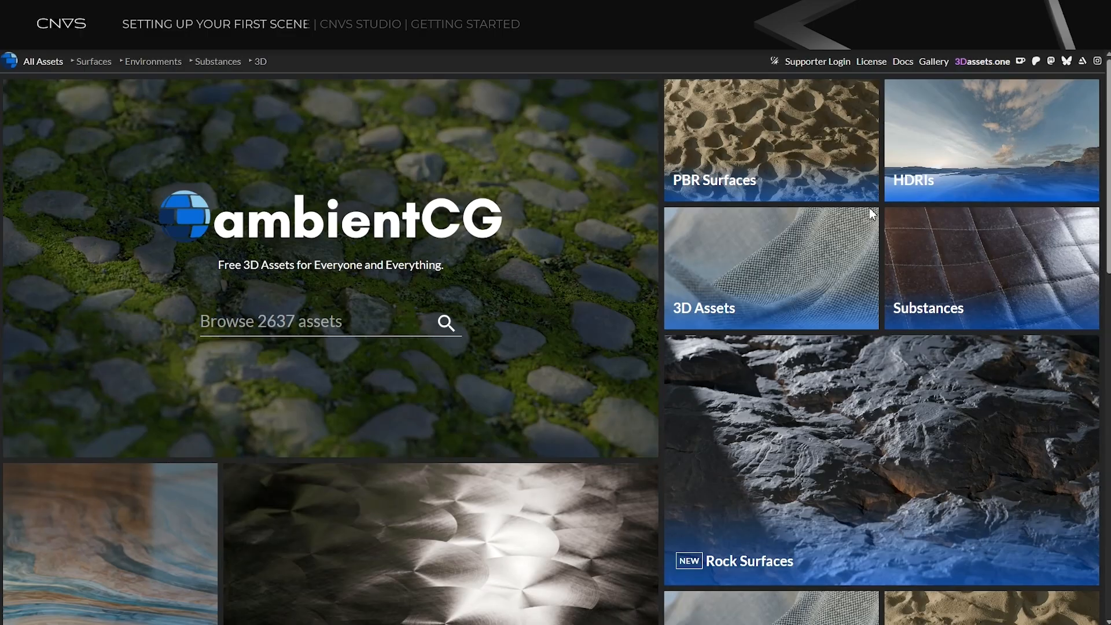
- Switch to ambientCG, search the PBR surfaces for wood and pick the dark brown Wood051 texture
{"action": "left_click", "coordinate": [712, 159]}
{"action": "left_click", "coordinate": [120, 103]}
{"action": "type", "text": "wood"}
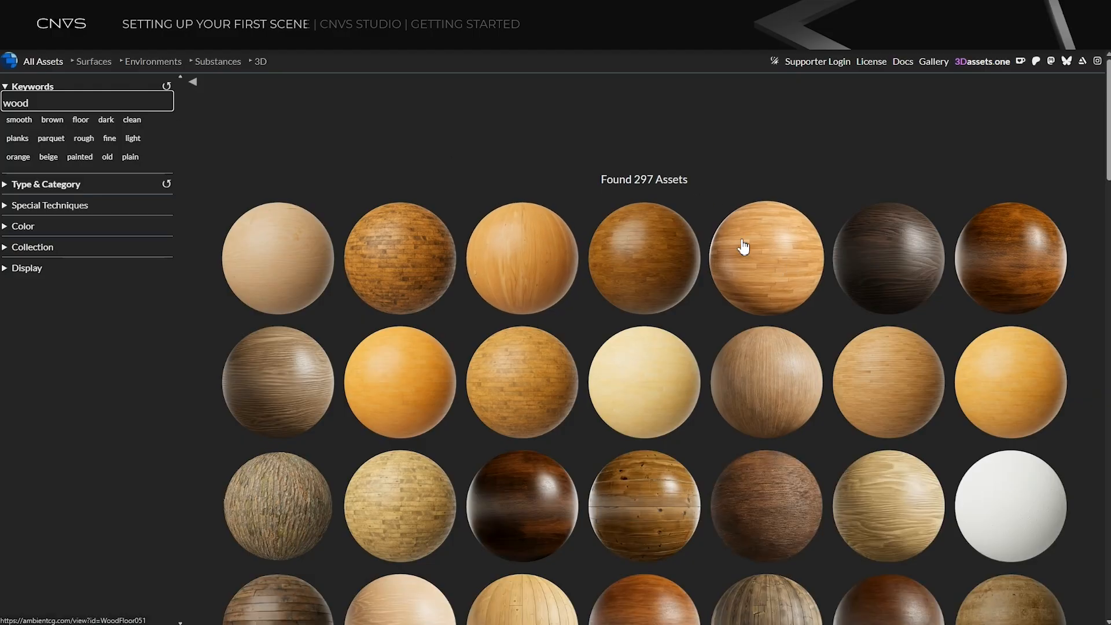
{"action": "left_click", "coordinate": [851, 275]}
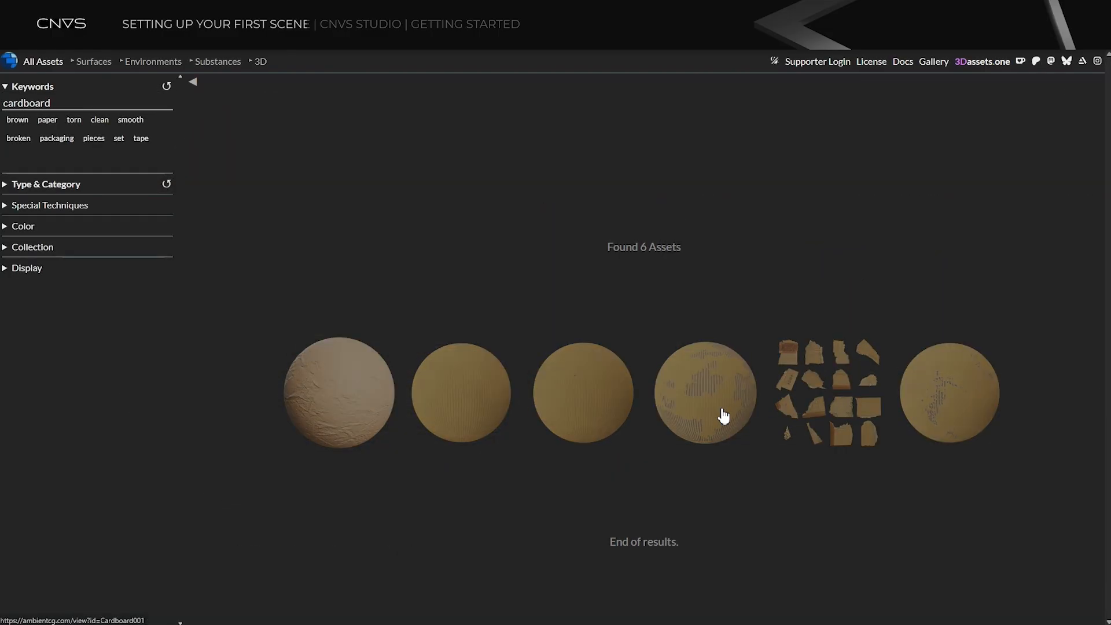
- Get the Cardboard001 and checkered Tiles074 textures as 1K-JPG archives and select all three texture archives in the download folder
{"action": "left_click", "coordinate": [721, 415]}
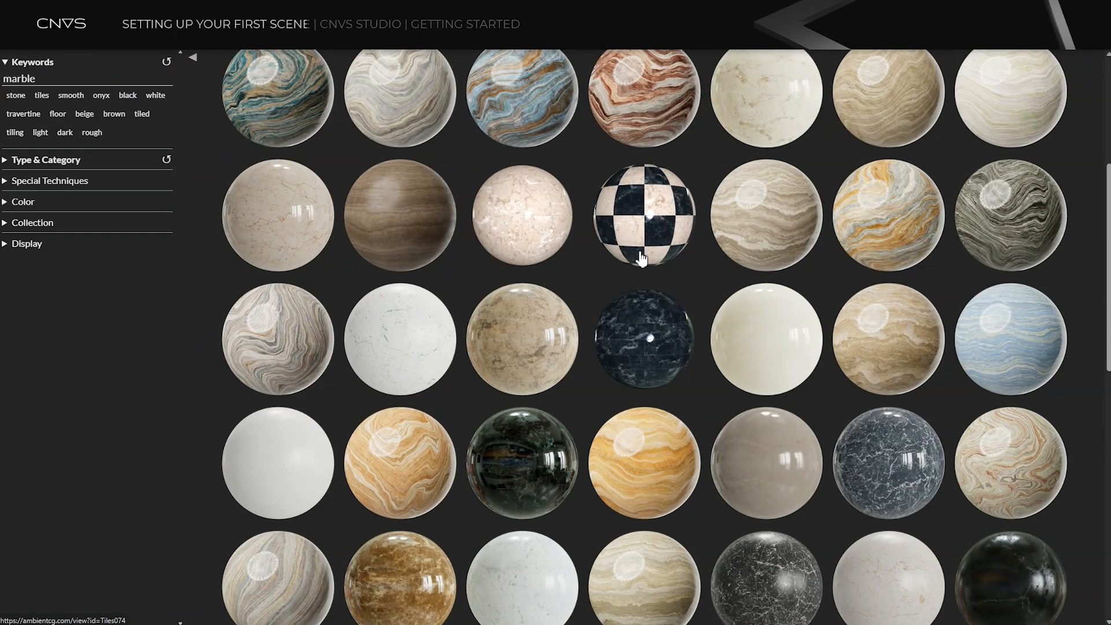
{"action": "left_click", "coordinate": [648, 211]}
{"action": "left_click", "coordinate": [706, 153]}
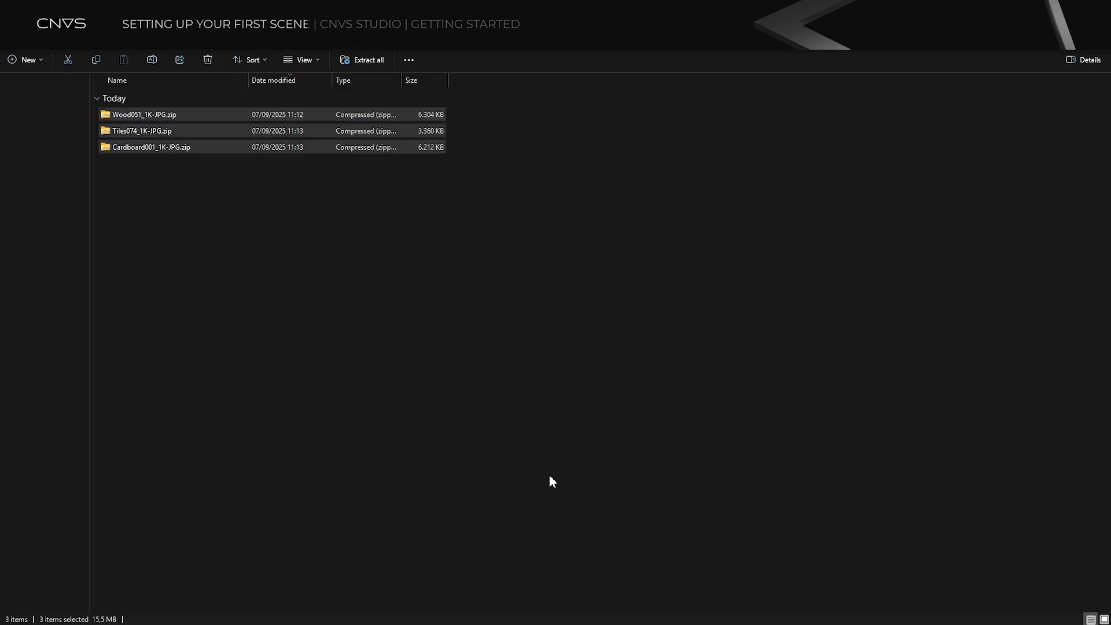
{"action": "key", "text": "ctrl+a"}
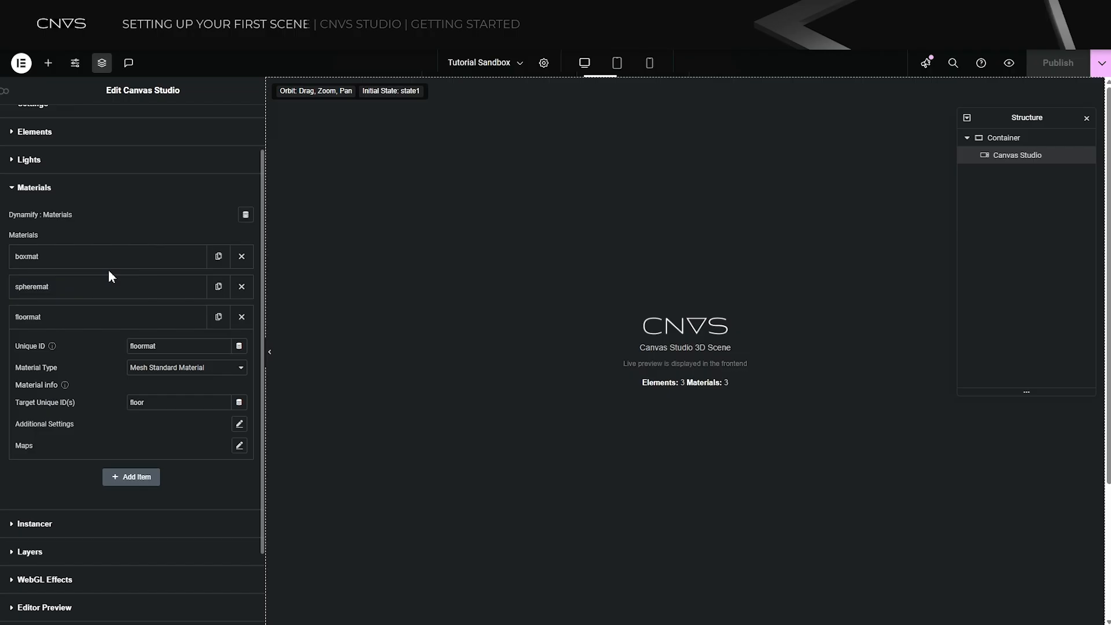
- For boxmat's color map, upload the Color, Roughness, Metalness and NormalGL images of Cardboard001_1K-JPG to the media library
{"action": "left_click", "coordinate": [107, 266]}
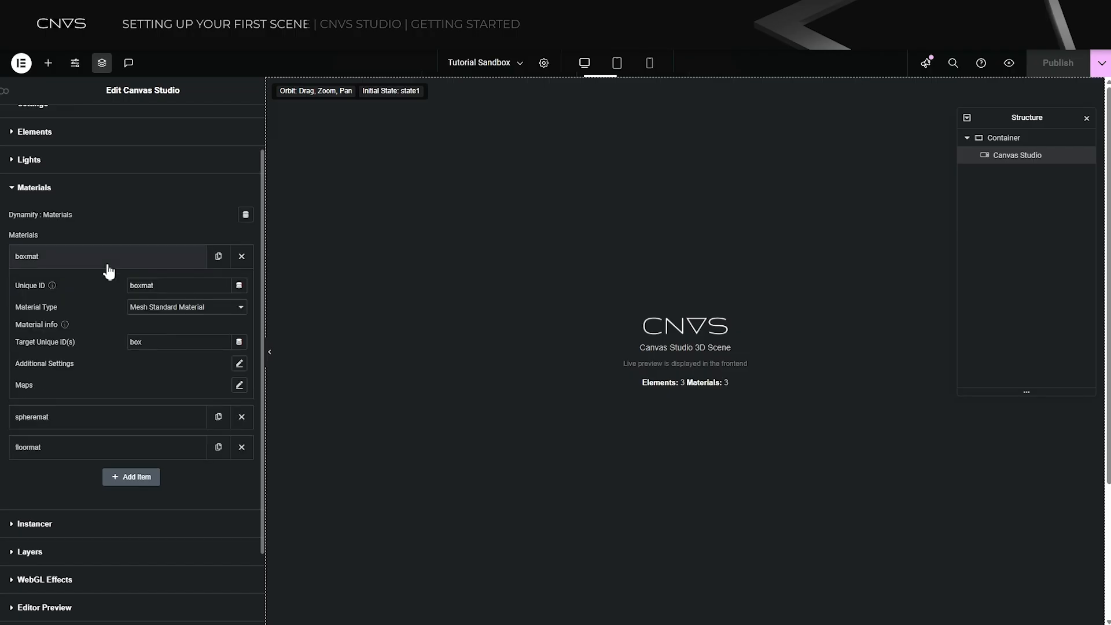
{"action": "left_click", "coordinate": [239, 385]}
{"action": "scroll", "coordinate": [172, 422], "scroll_direction": "down", "scroll_amount": 9}
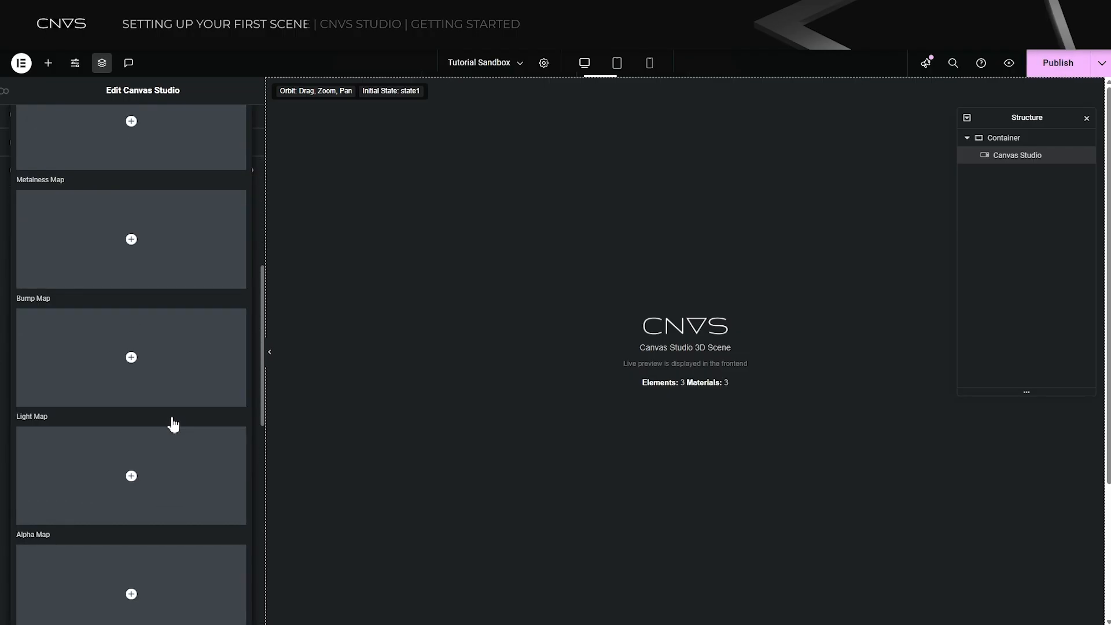
{"action": "scroll", "coordinate": [168, 457], "scroll_direction": "down", "scroll_amount": 10}
{"action": "scroll", "coordinate": [157, 516], "scroll_direction": "up", "scroll_amount": 17}
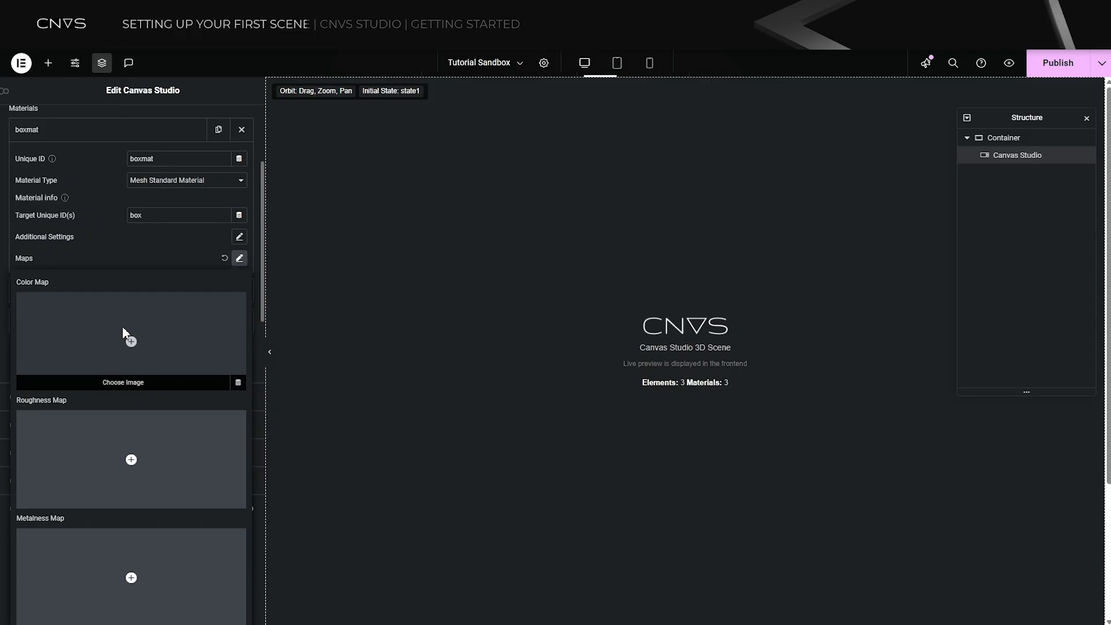
{"action": "left_click", "coordinate": [124, 333]}
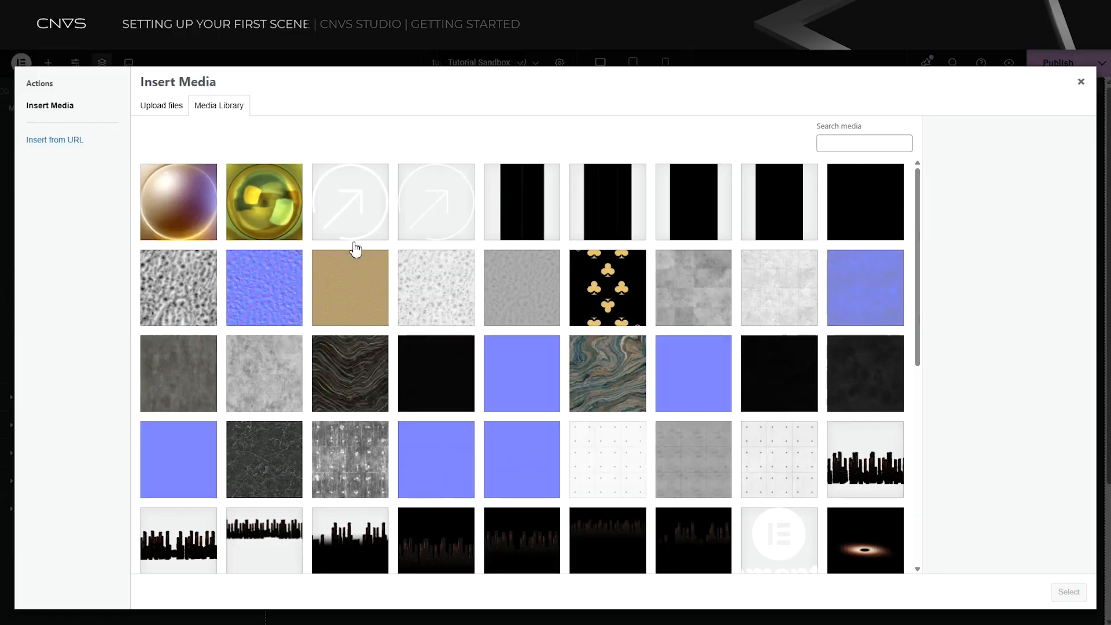
{"action": "left_click", "coordinate": [162, 105]}
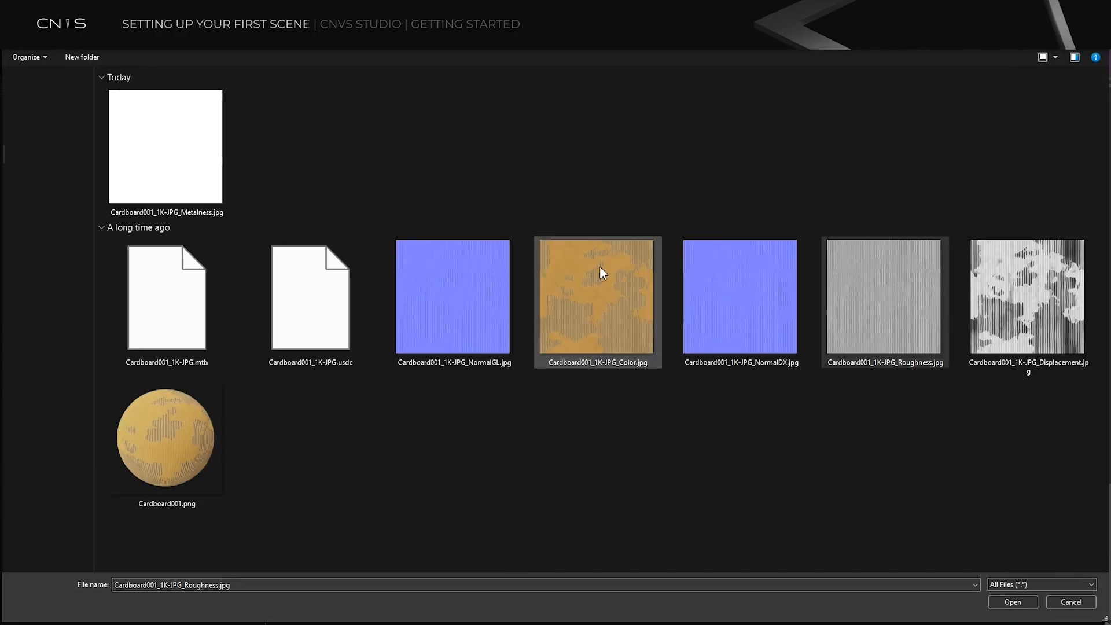
{"action": "left_click", "coordinate": [587, 280]}
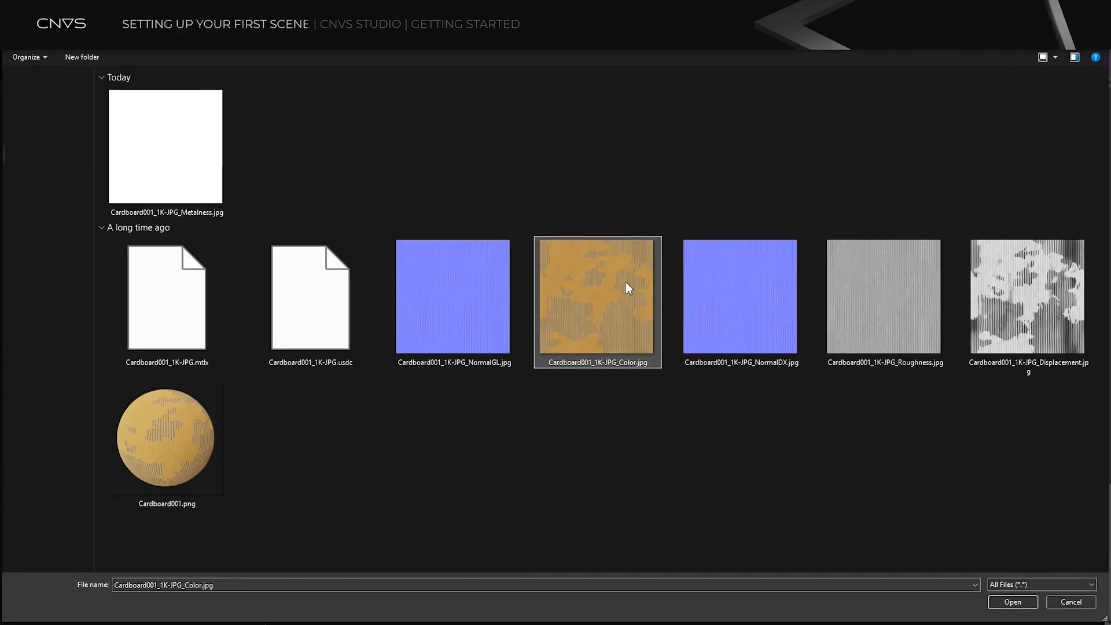
{"action": "left_click", "coordinate": [913, 324], "text": "ctrl"}
{"action": "left_click", "coordinate": [176, 169], "text": "ctrl"}
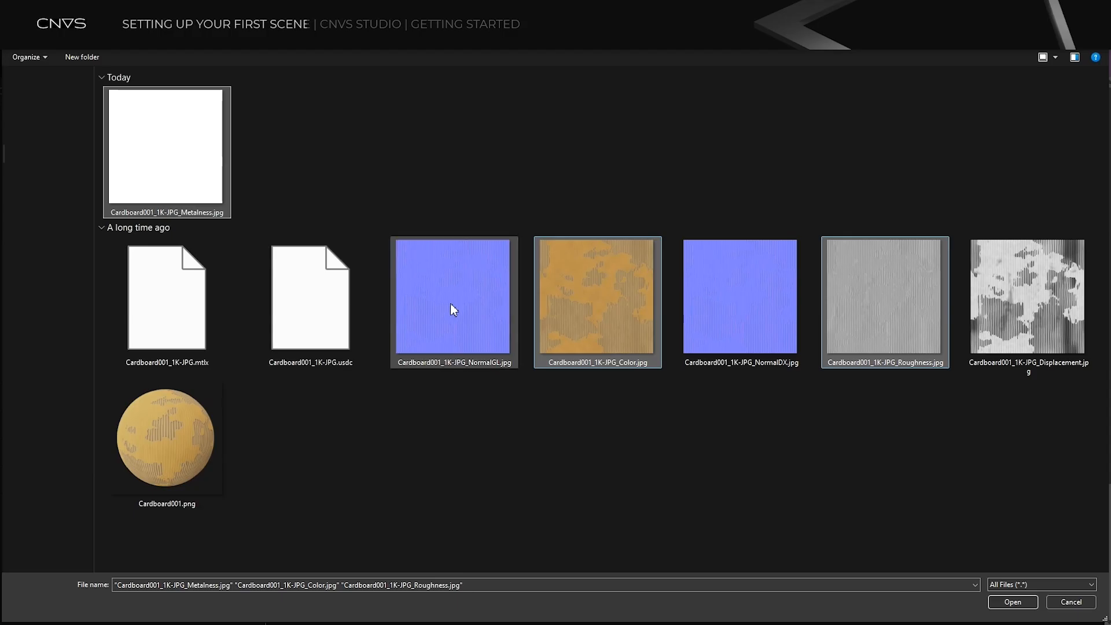
{"action": "left_click", "coordinate": [479, 315], "text": "ctrl"}
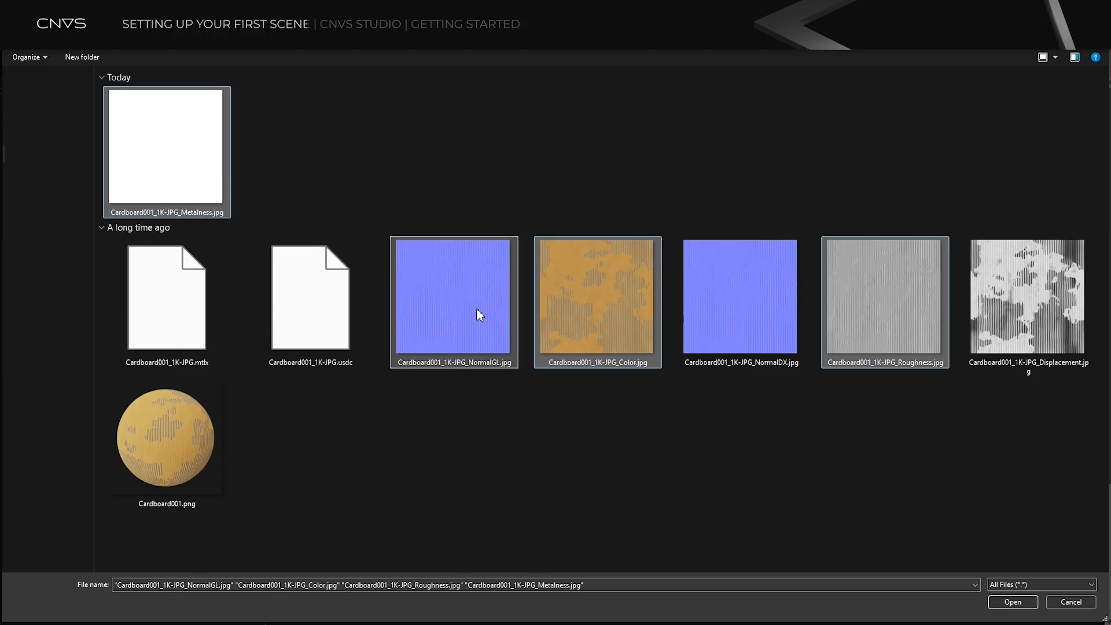
{"action": "left_click", "coordinate": [991, 602]}
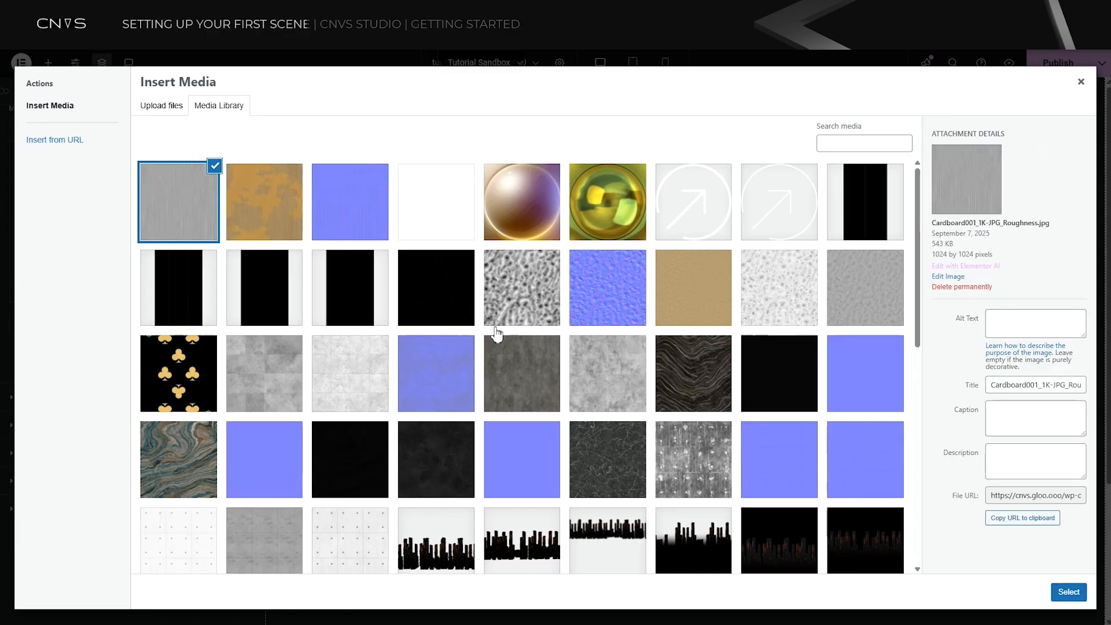
- Use Cardboard001_1K-JPG_Color.jpg as boxmat's color map and go through the material's remaining map slots
{"action": "left_click", "coordinate": [278, 223]}
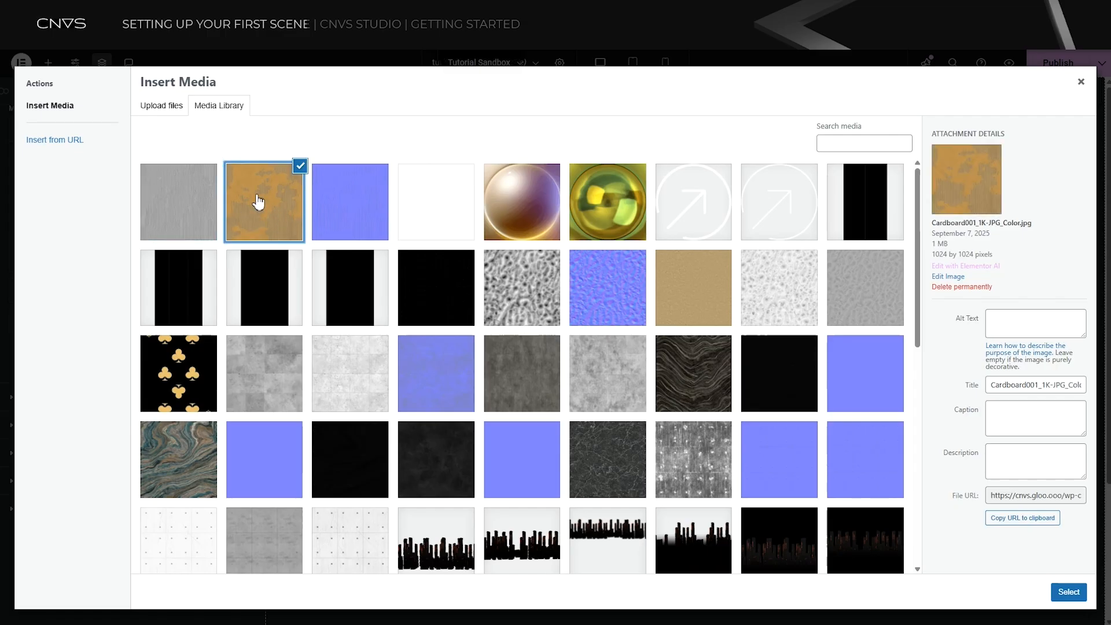
{"action": "left_click", "coordinate": [1054, 600]}
{"action": "left_click", "coordinate": [243, 295]}
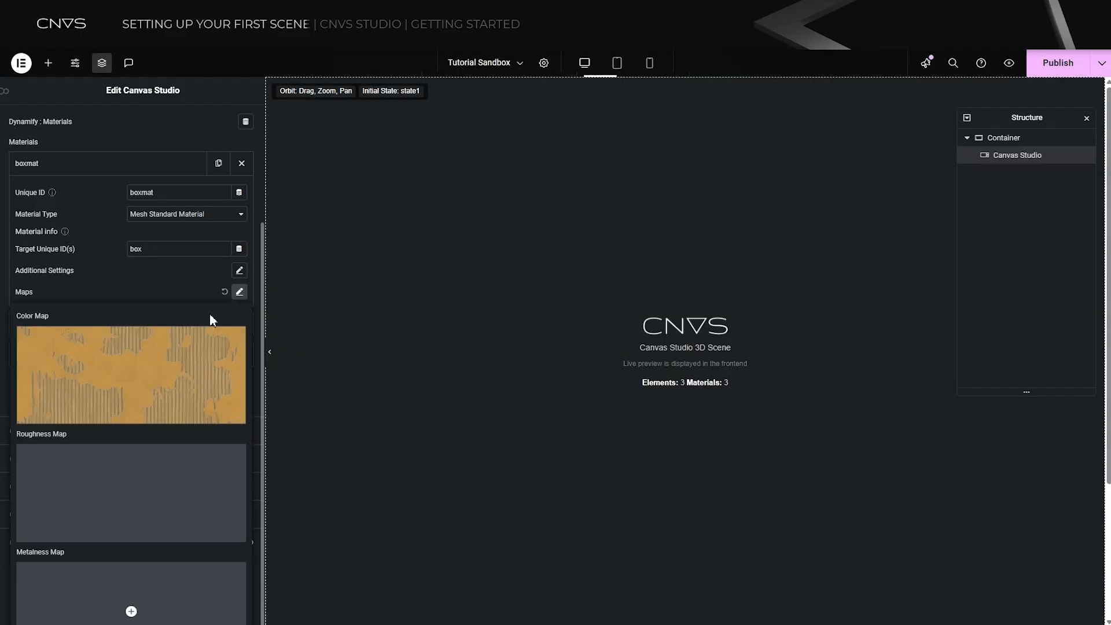
{"action": "scroll", "coordinate": [211, 317], "scroll_direction": "down", "scroll_amount": 5}
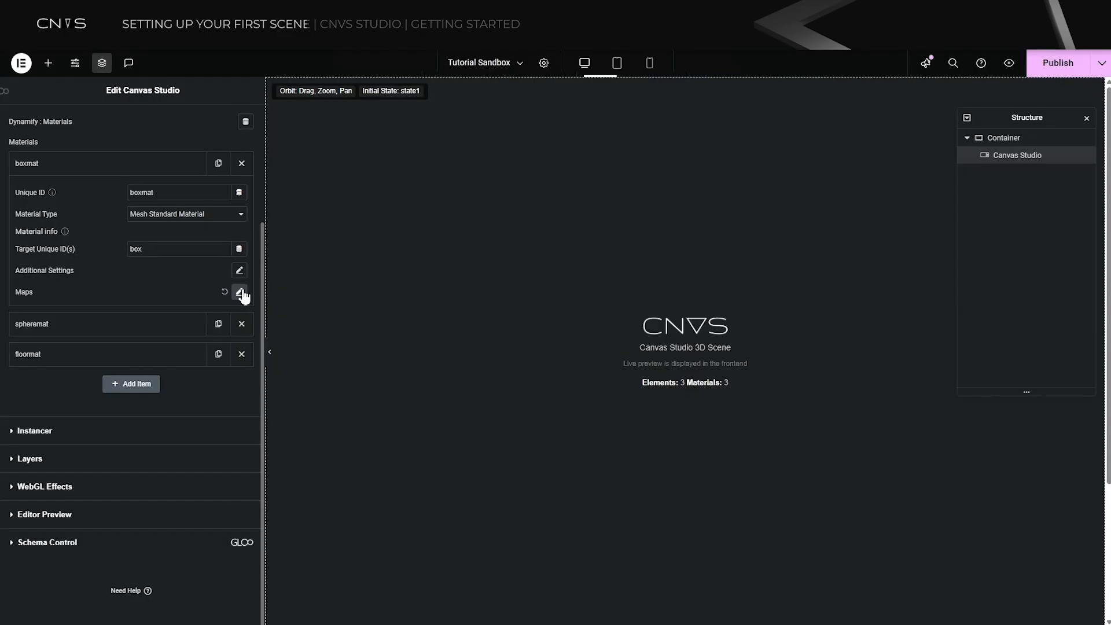
{"action": "left_click", "coordinate": [241, 294]}
{"action": "scroll", "coordinate": [156, 387], "scroll_direction": "down", "scroll_amount": 10}
{"action": "scroll", "coordinate": [158, 422], "scroll_direction": "down", "scroll_amount": 9}
- For spheremat's color map, upload the Color, NormalGL and Roughness images of Tiles074_1K-JPG to the media library
{"action": "left_click", "coordinate": [107, 324]}
{"action": "left_click", "coordinate": [239, 322]}
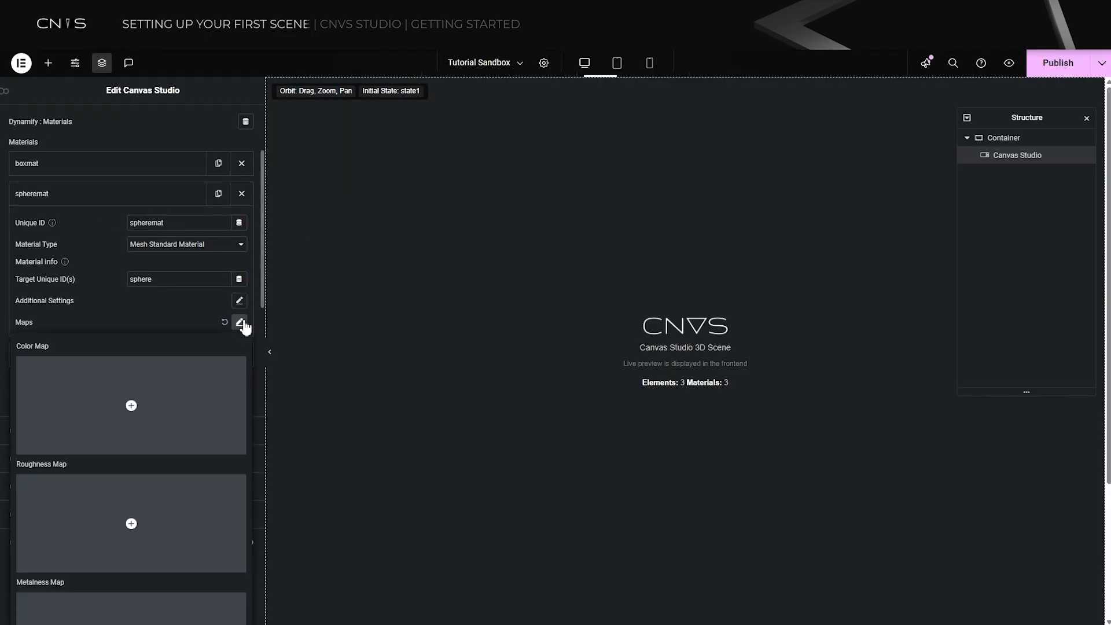
{"action": "left_click", "coordinate": [141, 424]}
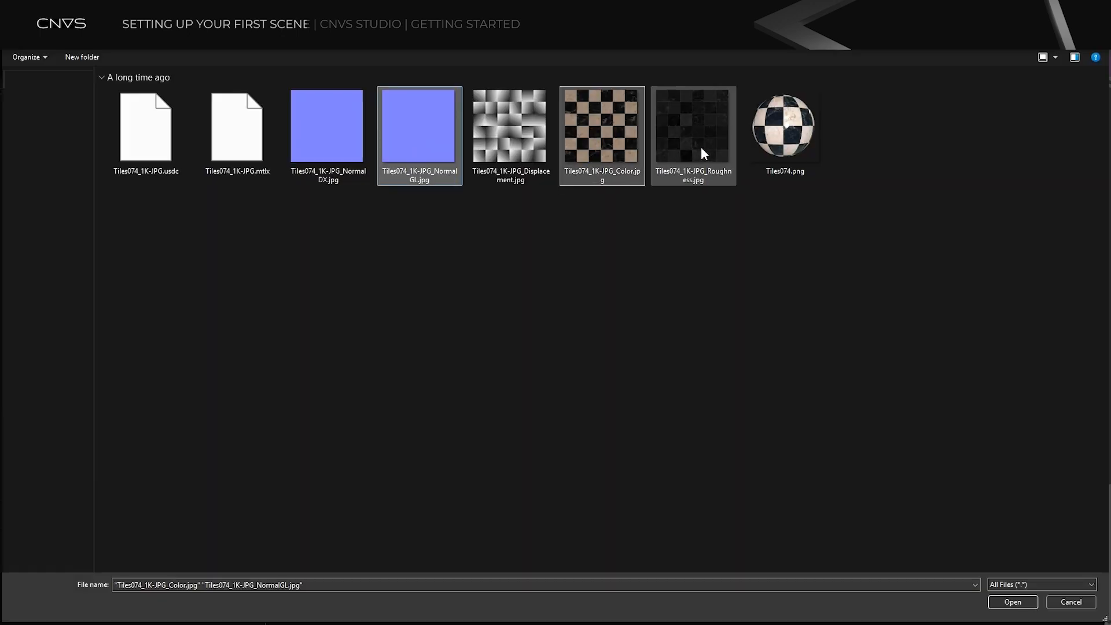
{"action": "left_click", "coordinate": [700, 147], "text": "ctrl"}
{"action": "left_click", "coordinate": [1009, 602]}
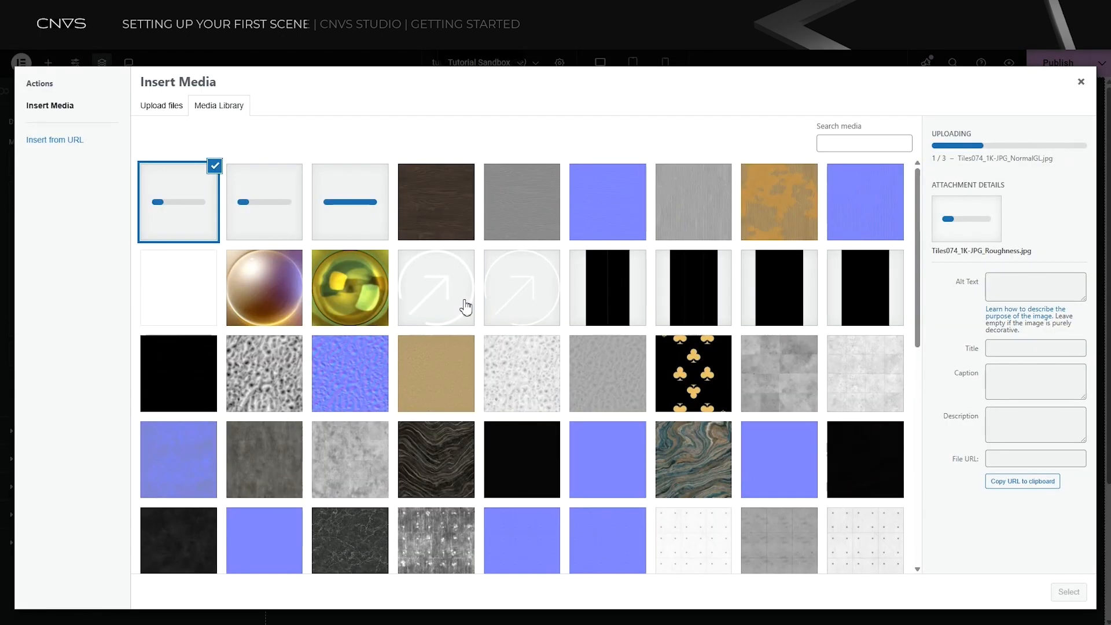
- Assign Tiles074_1K-JPG_Color.jpg as spheremat's color map and Tiles074_1K-JPG_Roughness.jpg as its roughness map
{"action": "left_click", "coordinate": [280, 228]}
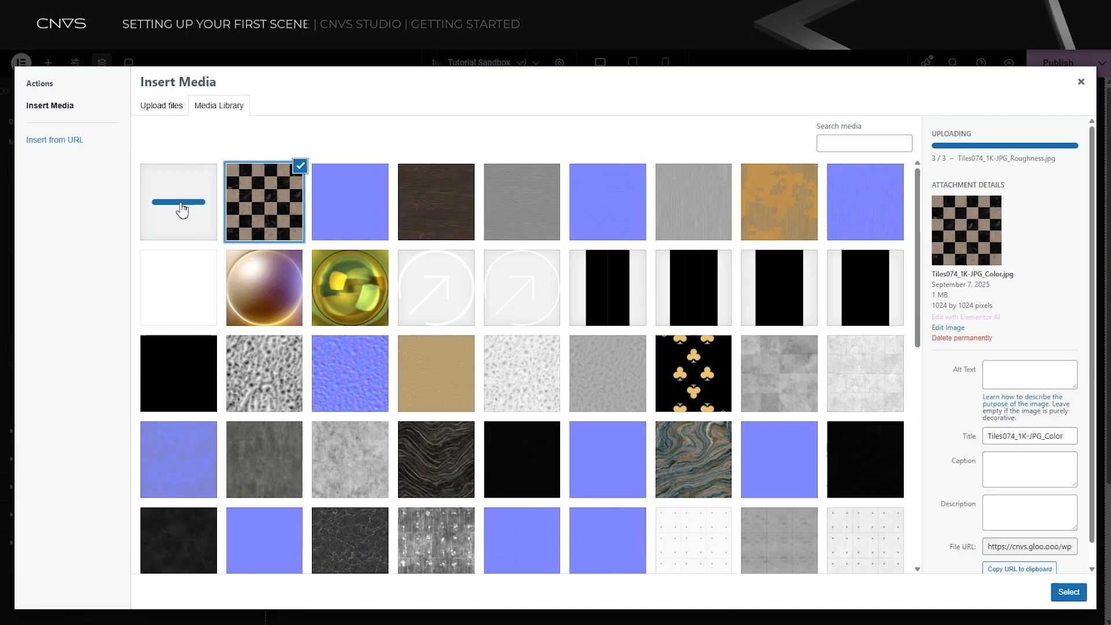
{"action": "left_click", "coordinate": [184, 211]}
{"action": "left_click", "coordinate": [289, 225]}
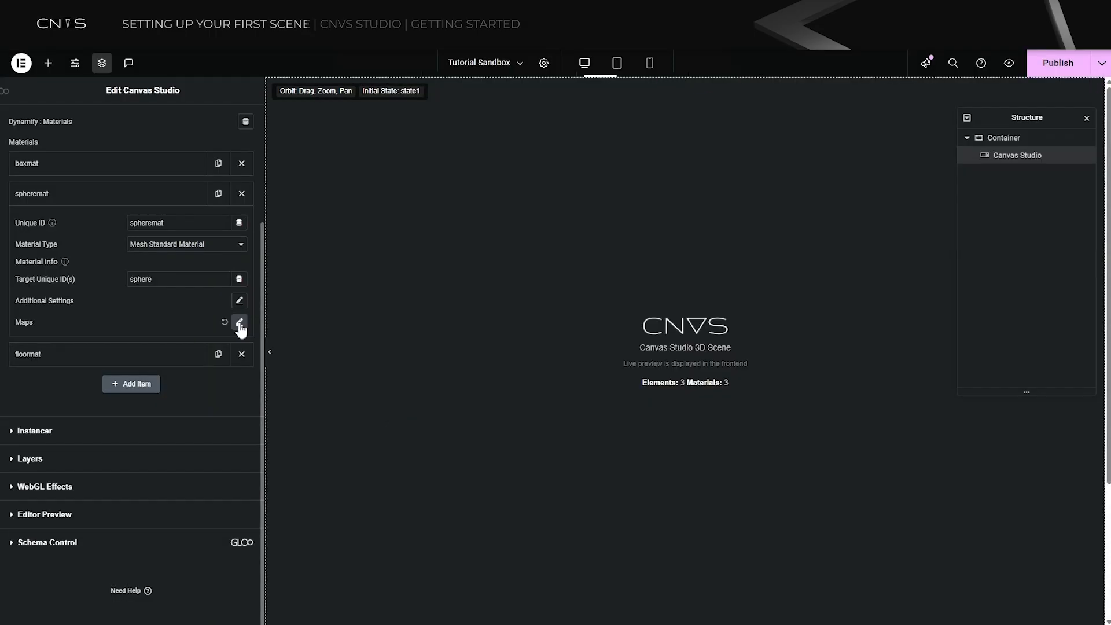
{"action": "left_click", "coordinate": [241, 323]}
{"action": "left_click", "coordinate": [162, 451]}
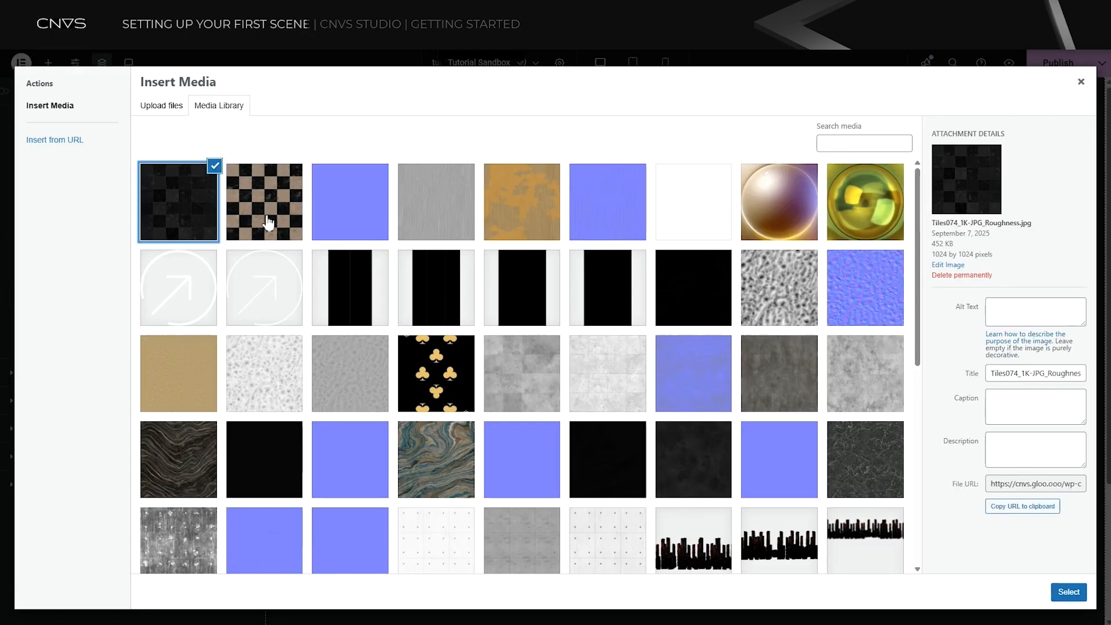
{"action": "left_click", "coordinate": [1062, 595]}
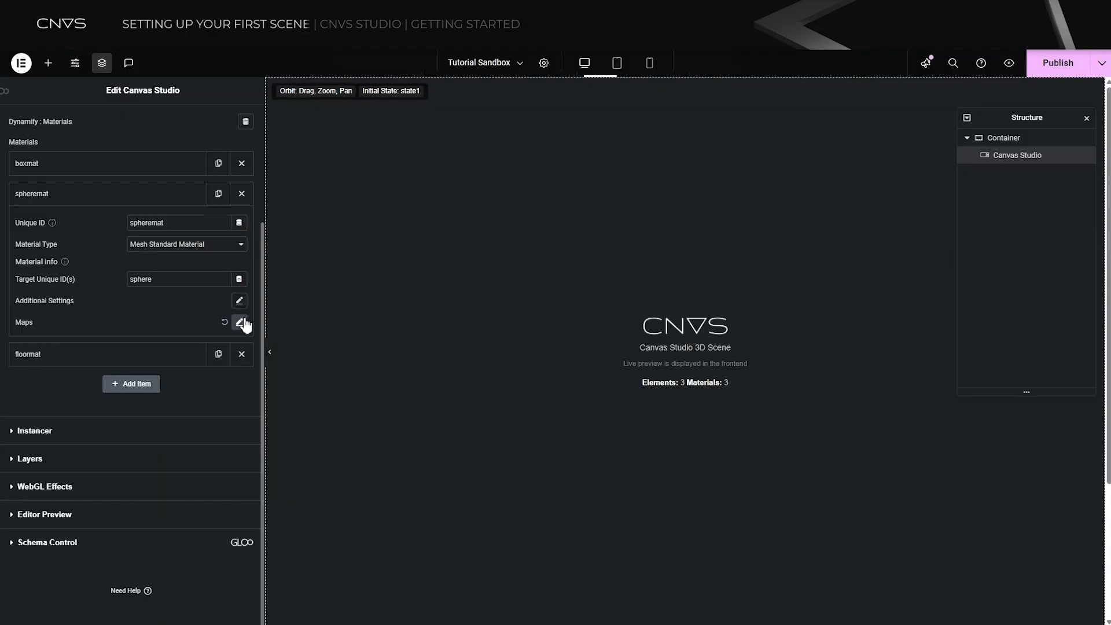
- Assign the Tiles074_1K-JPG_NormalGL.jpg image as spheremat's normal map
{"action": "left_click", "coordinate": [243, 323]}
{"action": "scroll", "coordinate": [181, 413], "scroll_direction": "down", "scroll_amount": 9}
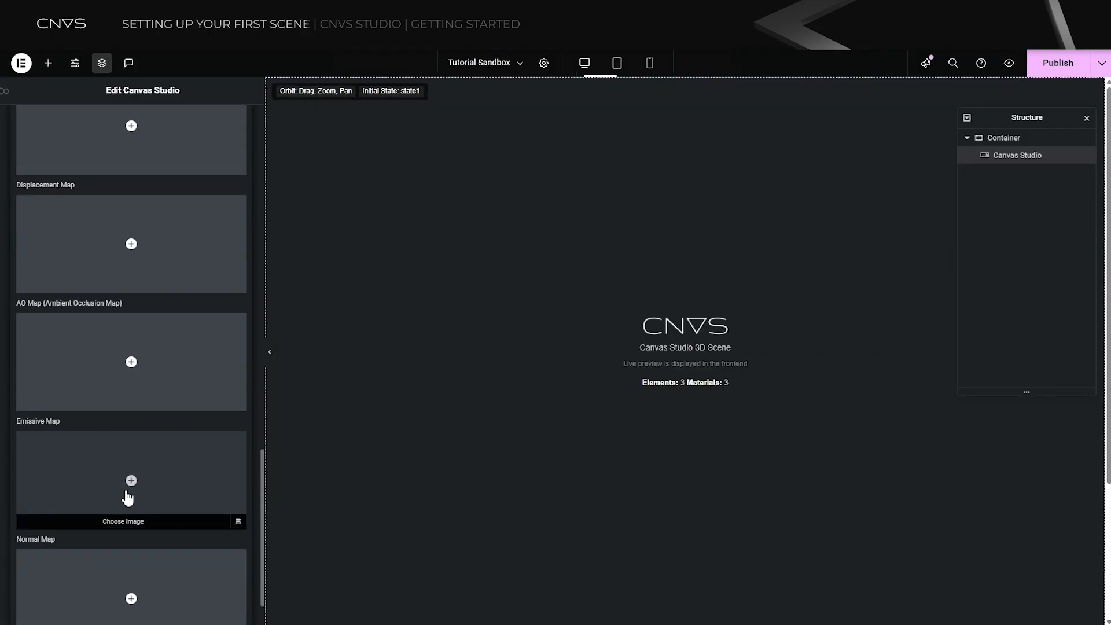
{"action": "left_click", "coordinate": [130, 584]}
{"action": "left_click", "coordinate": [343, 205]}
{"action": "left_click", "coordinate": [1069, 591]}
- For floormat's color map, upload the Color, NormalGL and Roughness images of Wood051_1K-JPG to the media library
{"action": "left_click", "coordinate": [239, 352]}
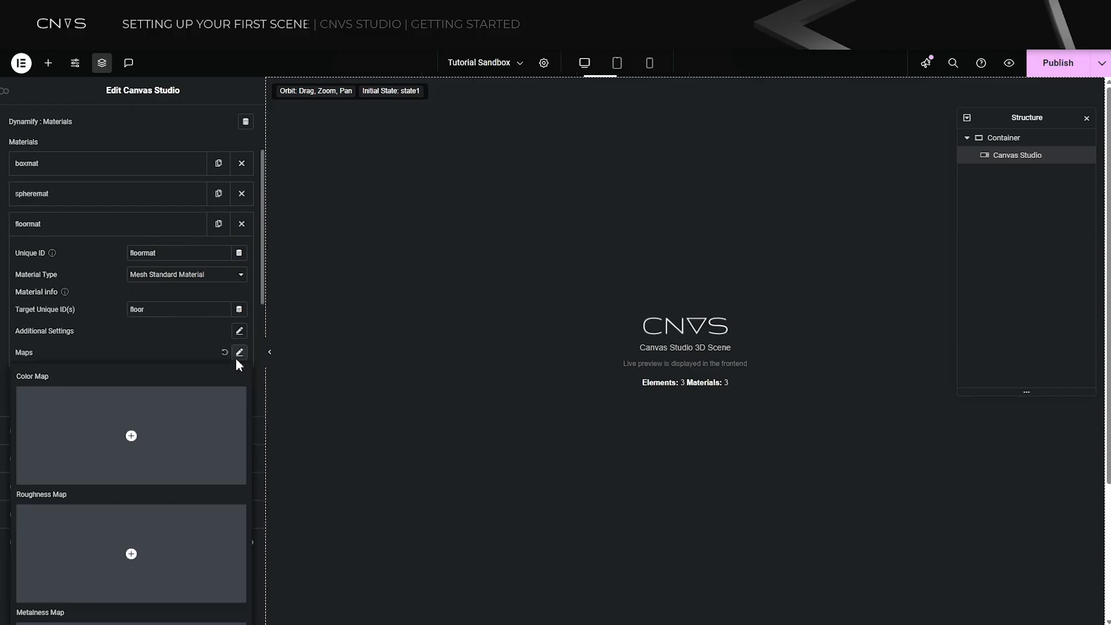
{"action": "left_click", "coordinate": [131, 436]}
{"action": "left_click", "coordinate": [159, 104]}
{"action": "left_click", "coordinate": [585, 318]}
{"action": "left_click", "coordinate": [590, 199]}
{"action": "left_click", "coordinate": [452, 150], "text": "ctrl"}
{"action": "left_click", "coordinate": [862, 180], "text": "ctrl"}
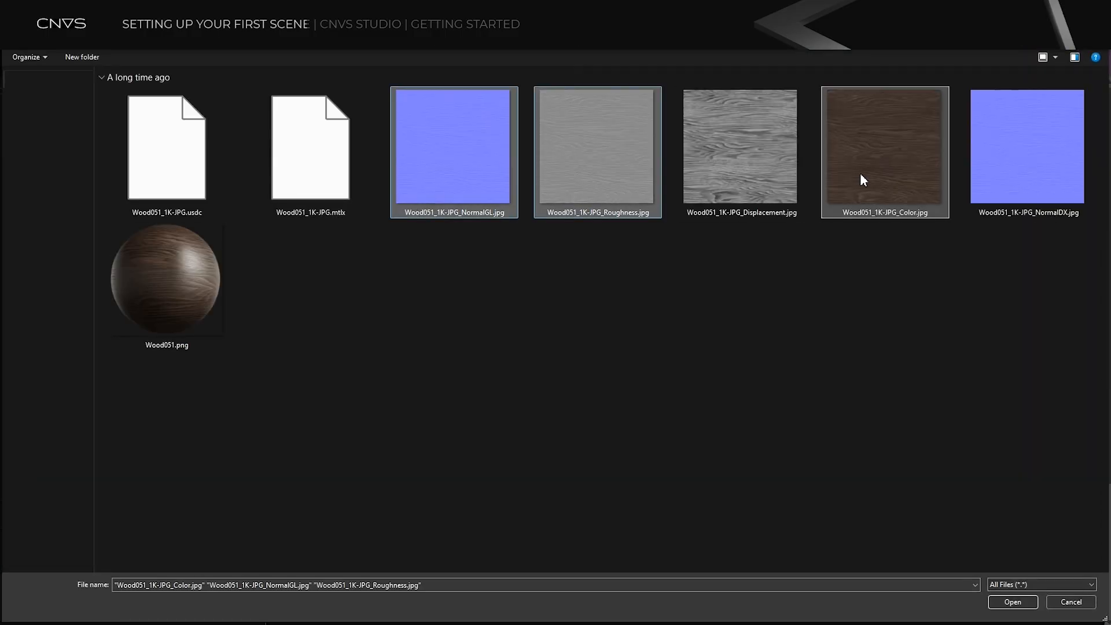
{"action": "left_click", "coordinate": [994, 602]}
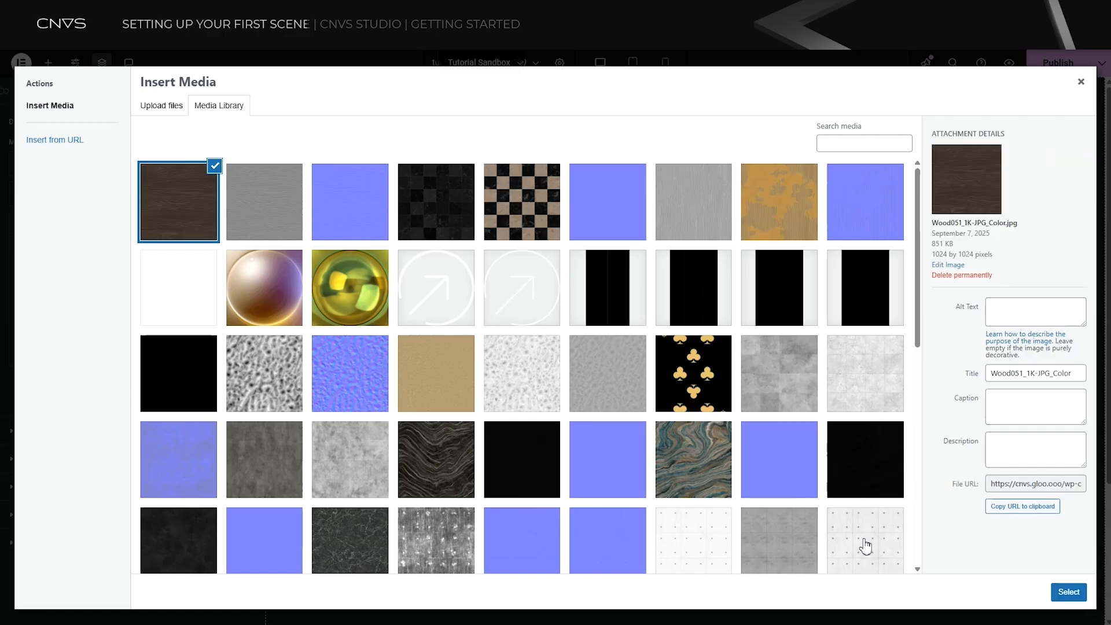
- Assign Wood051_1K-JPG_Color.jpg as floormat's color map and Wood051_1K-JPG_Roughness.jpg as its roughness map
{"action": "left_click", "coordinate": [1068, 593]}
{"action": "left_click", "coordinate": [239, 350]}
{"action": "scroll", "coordinate": [185, 385], "scroll_direction": "down", "scroll_amount": 3}
{"action": "left_click", "coordinate": [173, 382]}
{"action": "left_click", "coordinate": [261, 201]}
{"action": "left_click", "coordinate": [1068, 592]}
- Assign the Wood051_1K-JPG_NormalGL.jpg image as floormat's normal map
{"action": "scroll", "coordinate": [167, 472], "scroll_direction": "down", "scroll_amount": 6}
{"action": "scroll", "coordinate": [167, 471], "scroll_direction": "down", "scroll_amount": 7}
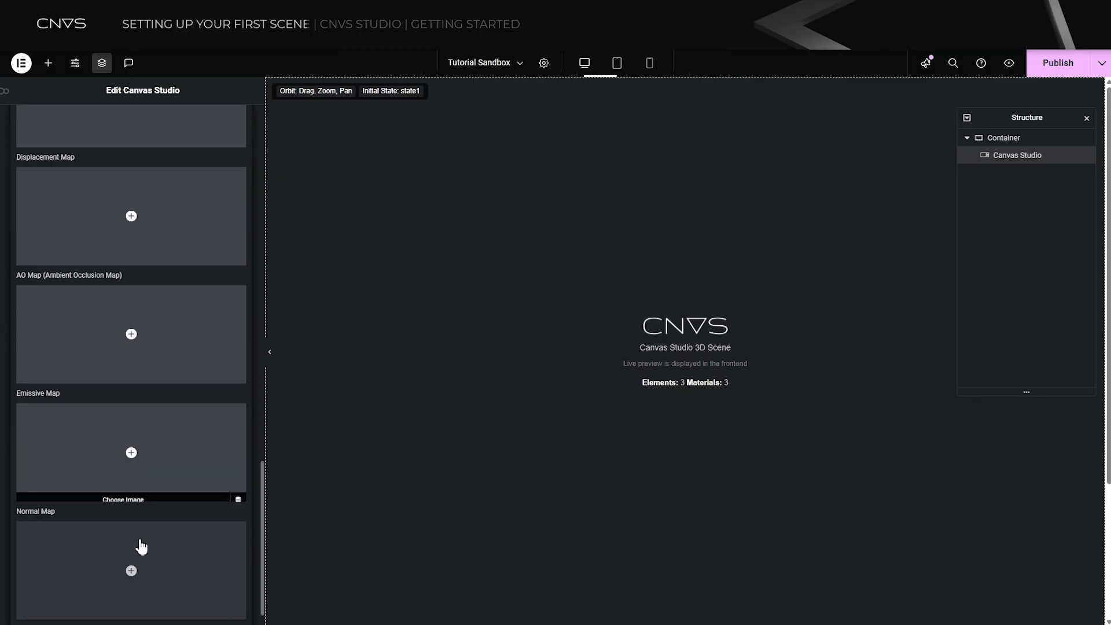
{"action": "left_click", "coordinate": [142, 543]}
{"action": "left_click", "coordinate": [331, 232]}
{"action": "left_click", "coordinate": [1065, 593]}
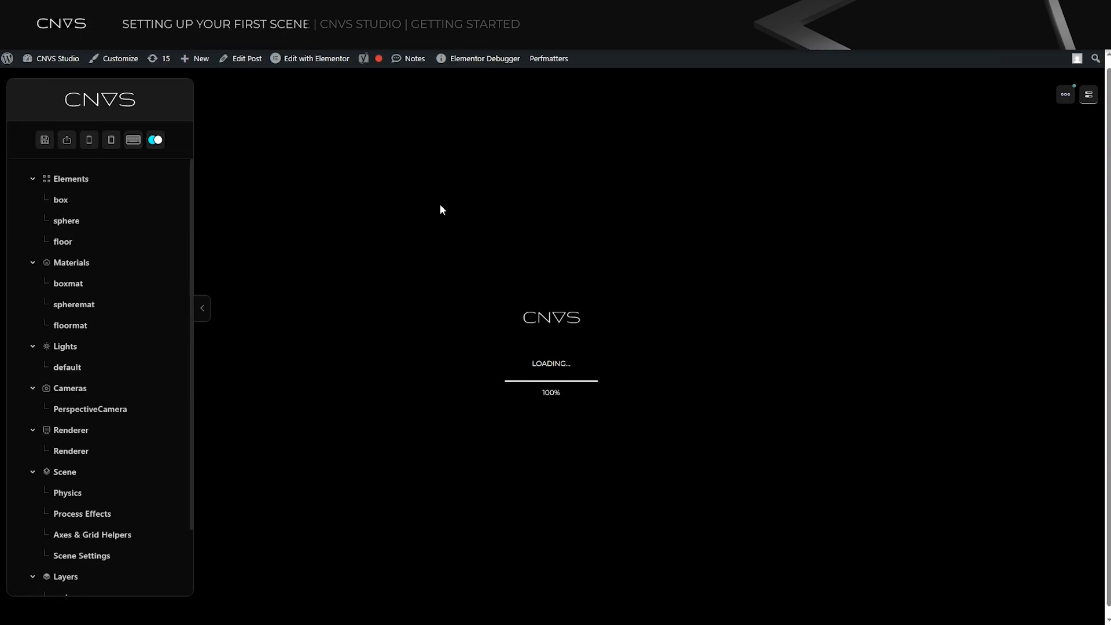
{"action": "left_click_drag", "start_coordinate": [827, 394], "coordinate": [528, 405]}
{"action": "left_click_drag", "start_coordinate": [456, 401], "coordinate": [784, 424]}
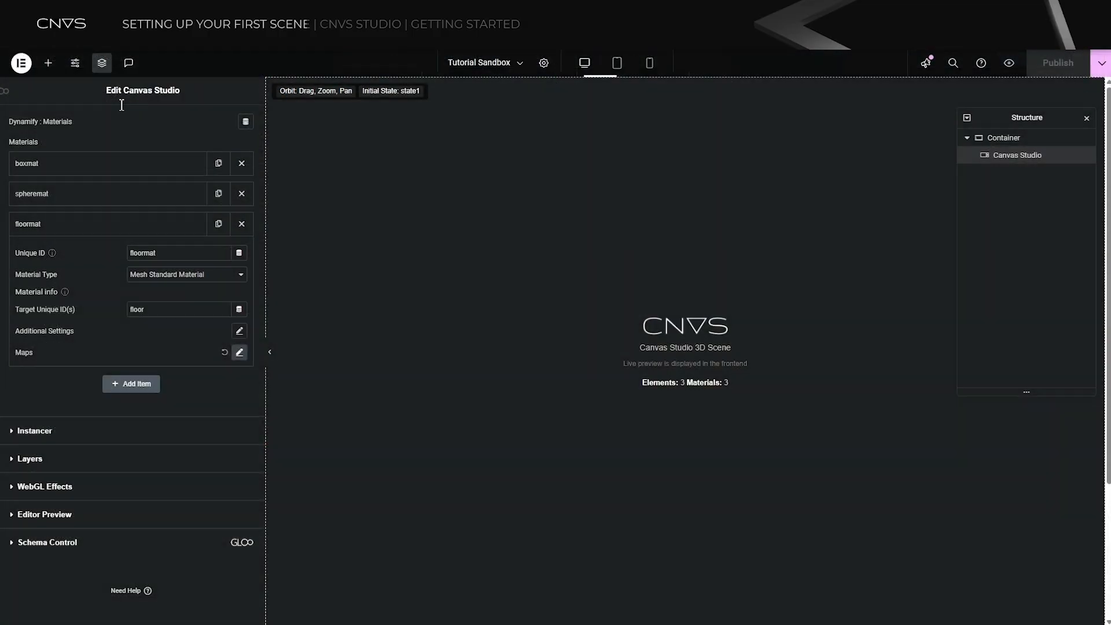
- Leave the material settings and expand the default light's settings in the Canvas Studio widget
{"action": "scroll", "coordinate": [128, 173], "scroll_direction": "up", "scroll_amount": 1}
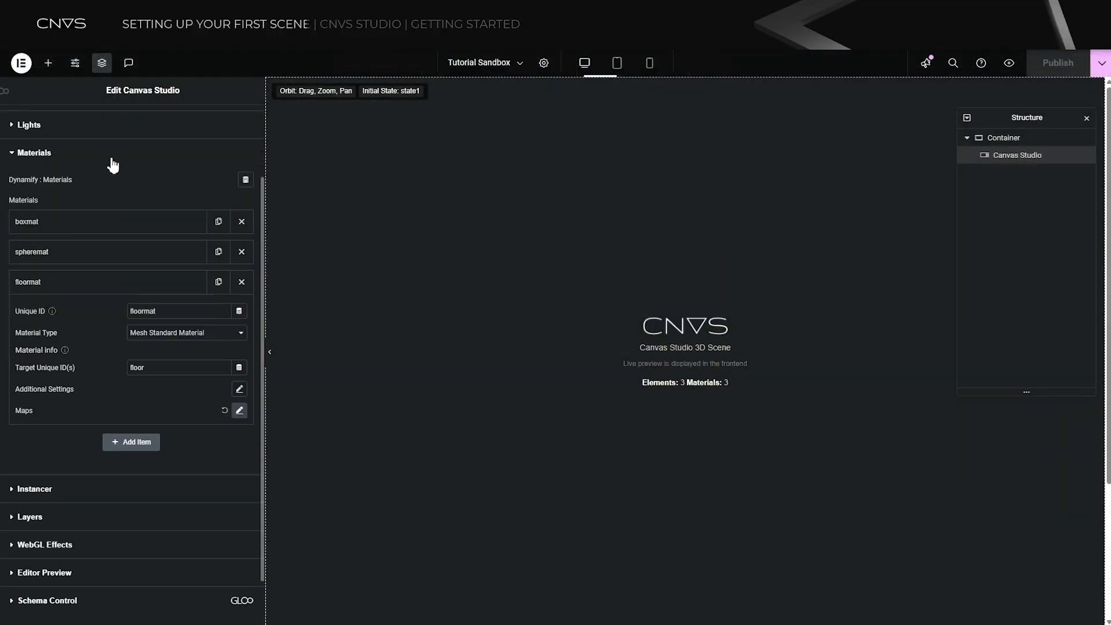
{"action": "left_click", "coordinate": [110, 152]}
{"action": "left_click", "coordinate": [94, 230]}
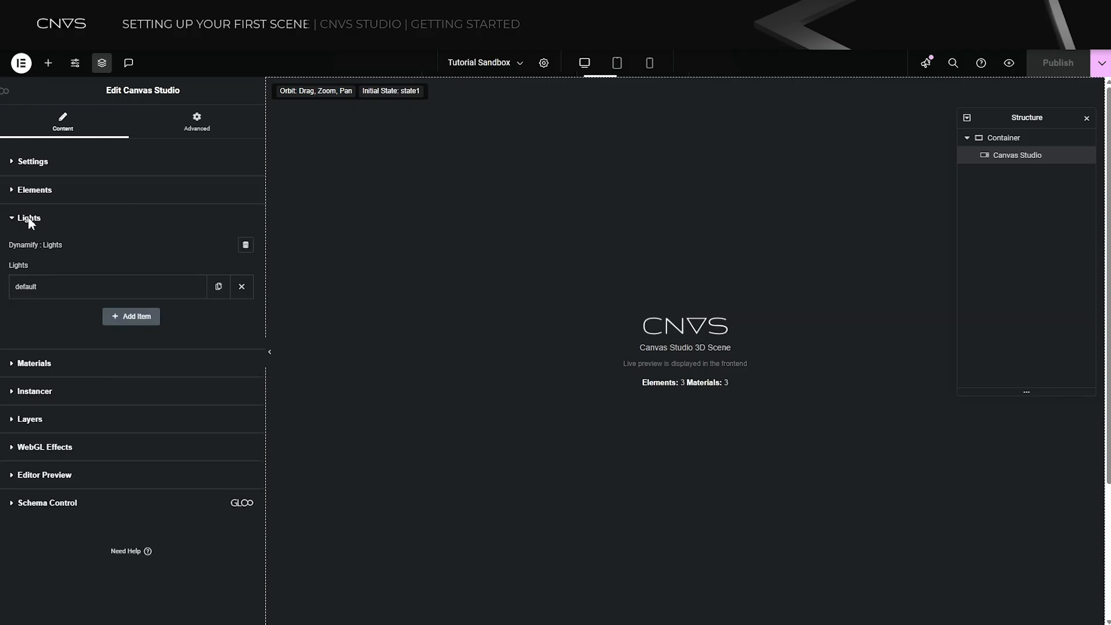
{"action": "left_click", "coordinate": [55, 293]}
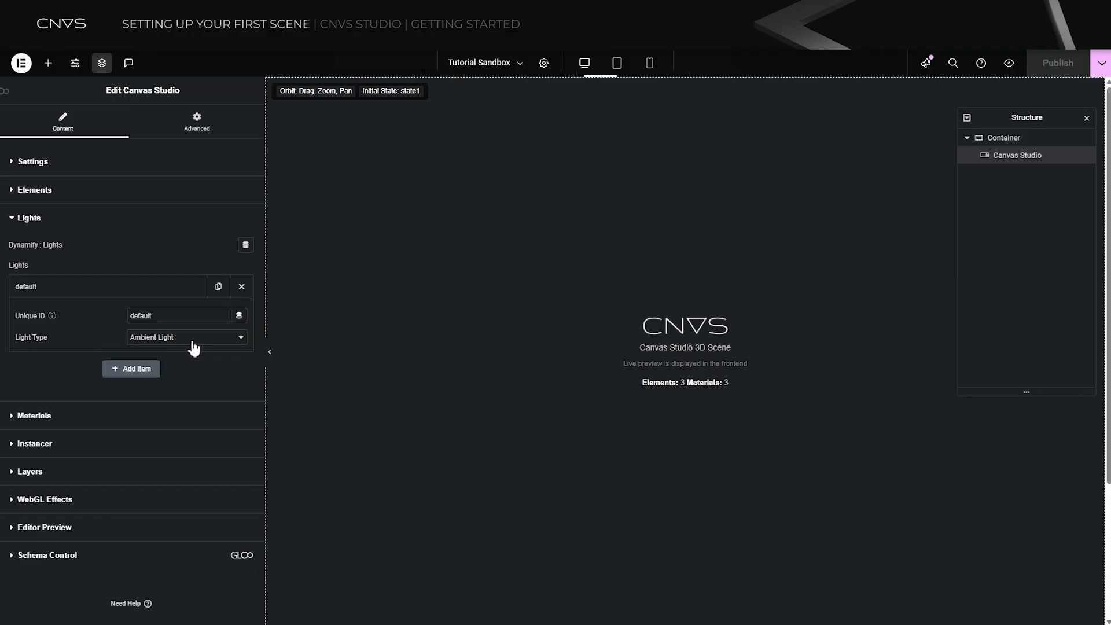
- Add a Point Light with the unique ID point to the scene's lights and publish the page
{"action": "left_click", "coordinate": [145, 368]}
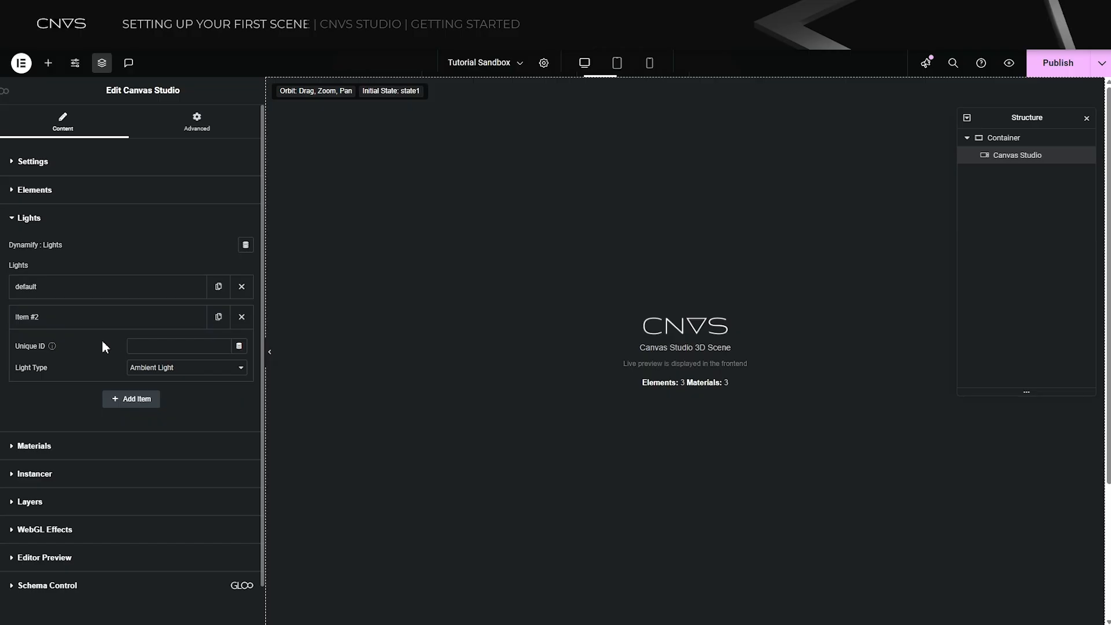
{"action": "left_click", "coordinate": [171, 368]}
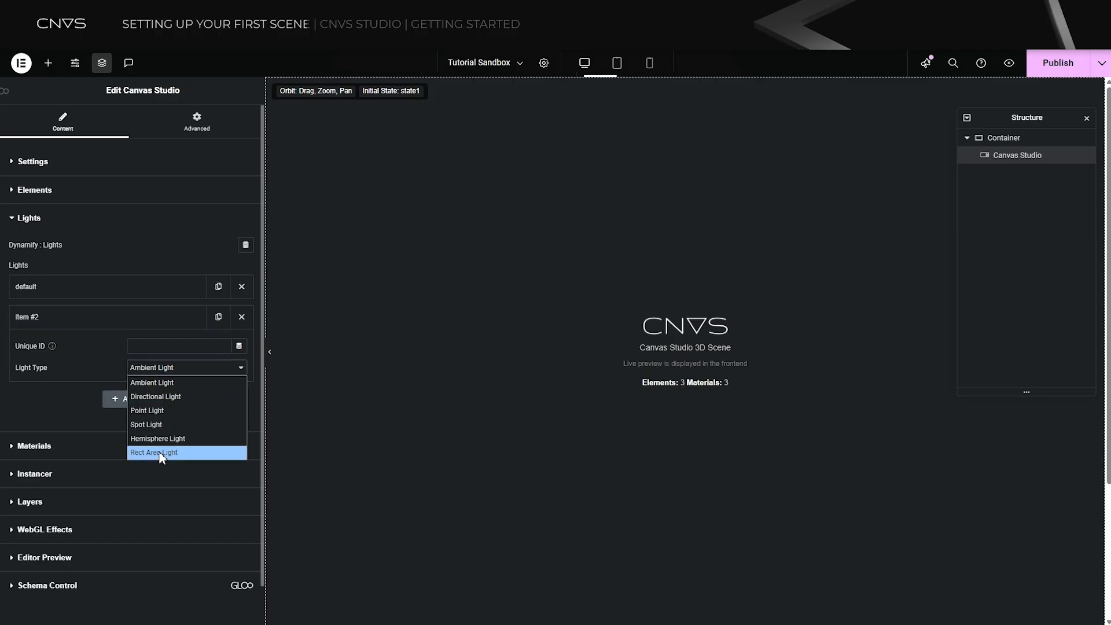
{"action": "left_click", "coordinate": [157, 412]}
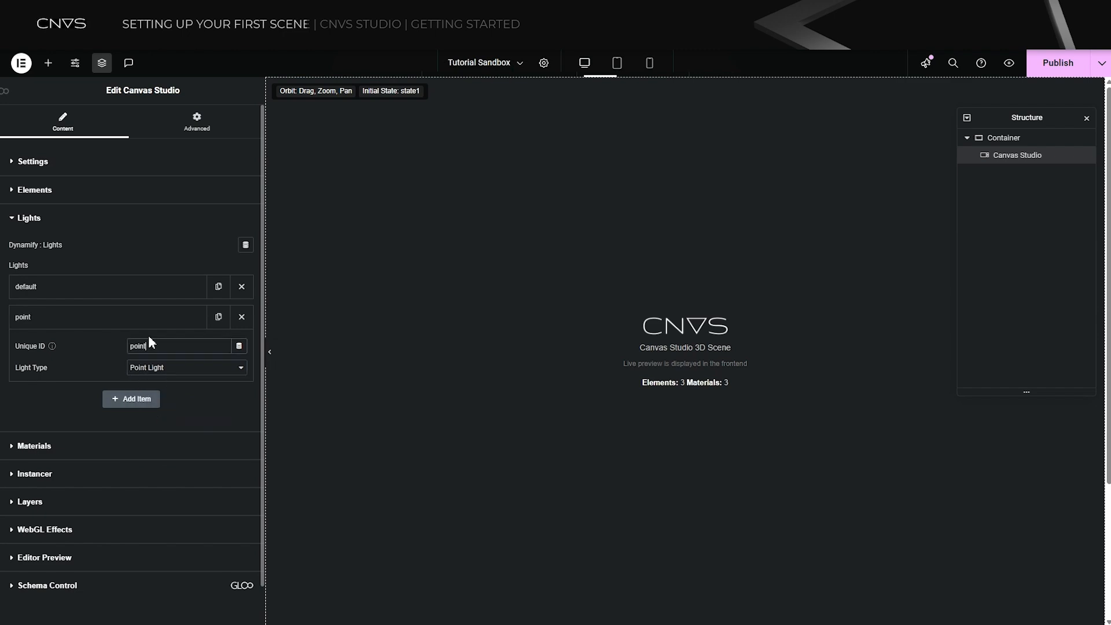
{"action": "left_click", "coordinate": [1046, 70]}
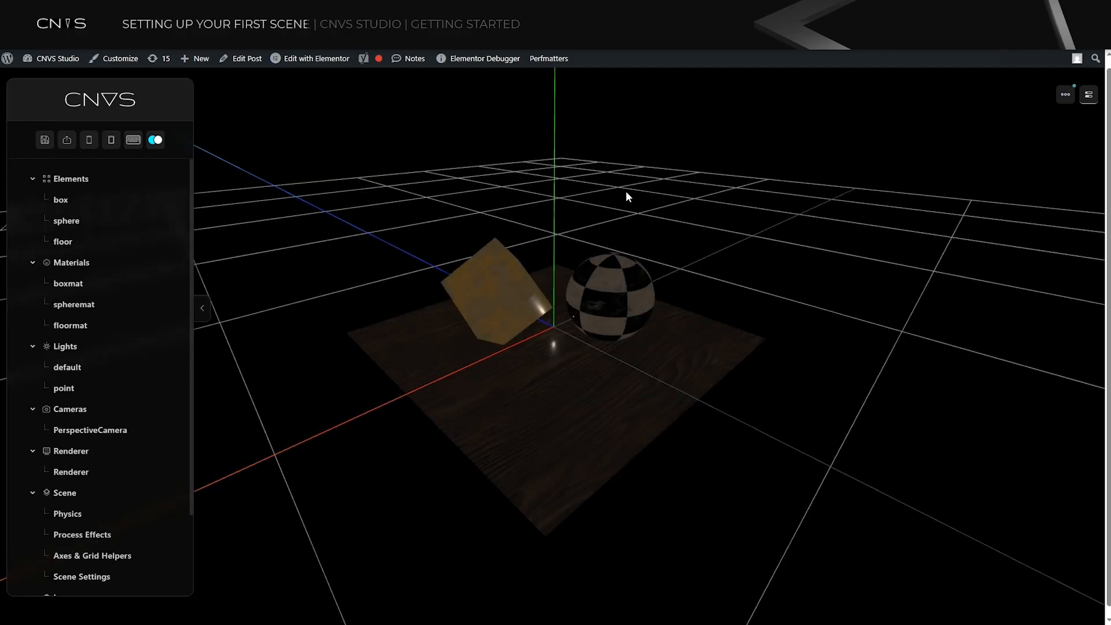
- Turn on the point light's helper and move the light to about 4, 3.1, -2.9
{"action": "left_click", "coordinate": [66, 391]}
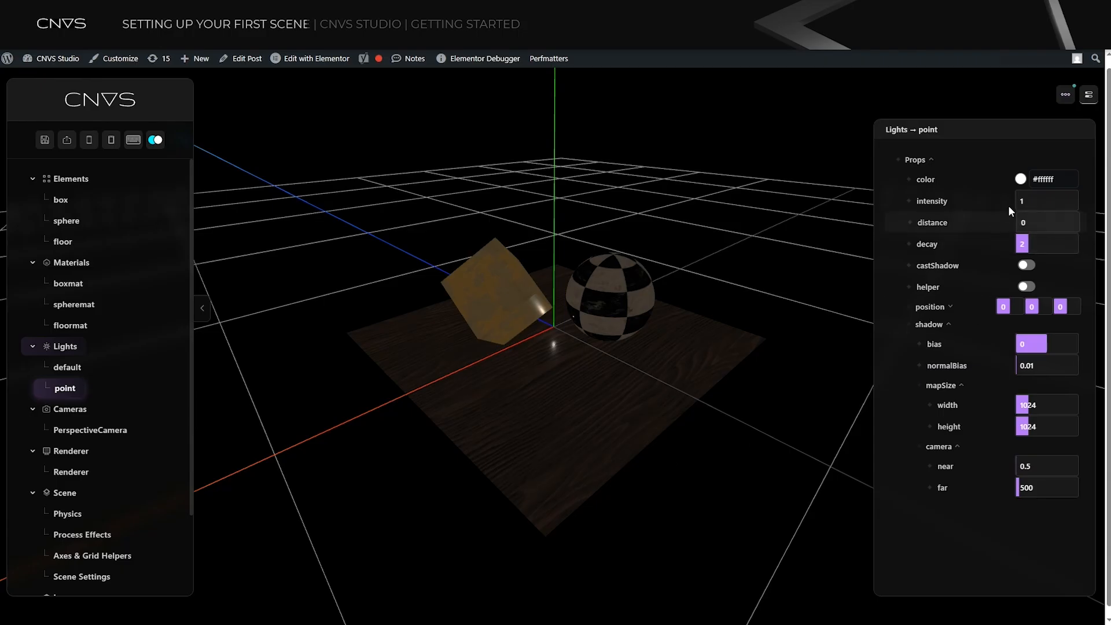
{"action": "left_click", "coordinate": [1027, 287]}
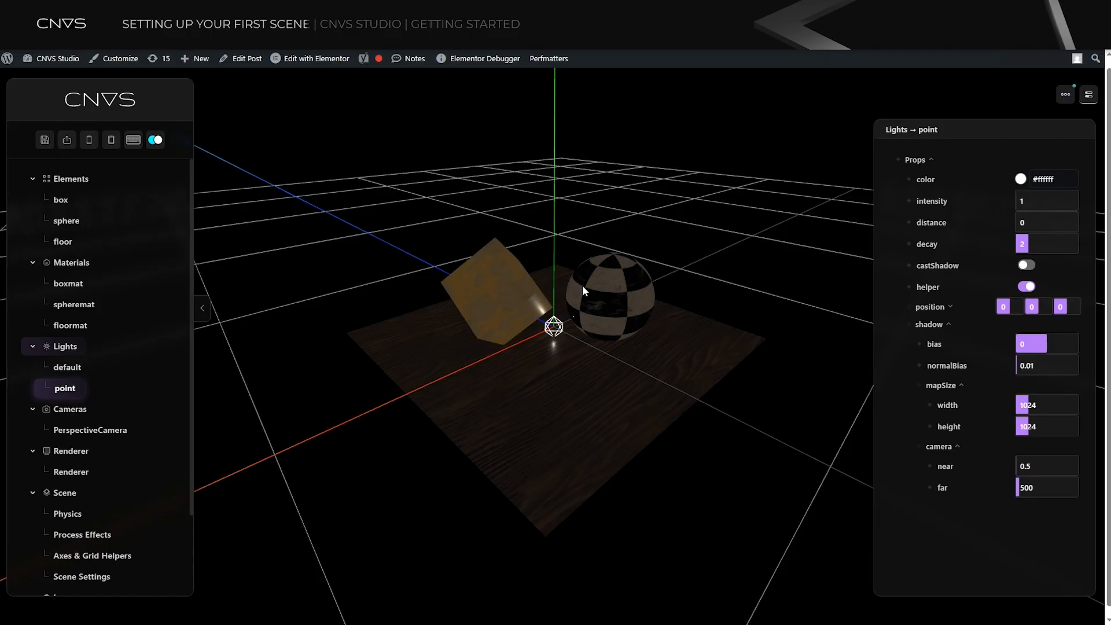
{"action": "left_click_drag", "start_coordinate": [1009, 306], "coordinate": [946, 350]}
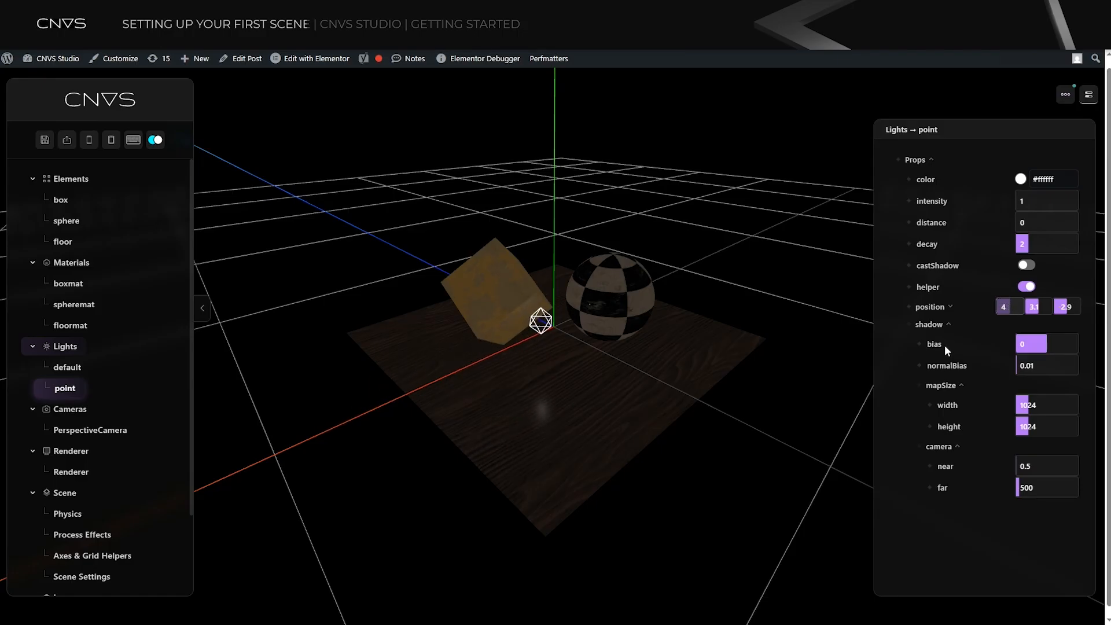
- Set the default light's intensity to 0.5 and raise the point light's intensity to 151
{"action": "left_click", "coordinate": [68, 367]}
{"action": "left_click", "coordinate": [1036, 201]}
{"action": "type", "text": "0.5"}
{"action": "left_click", "coordinate": [58, 387]}
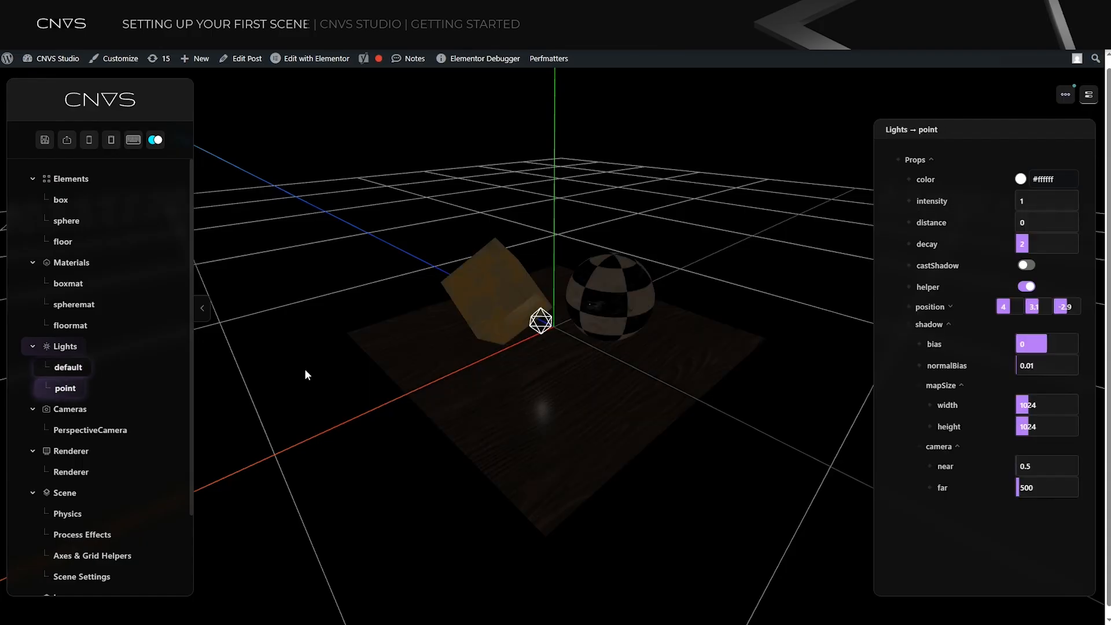
{"action": "left_click_drag", "start_coordinate": [1036, 202], "coordinate": [1047, 202]}
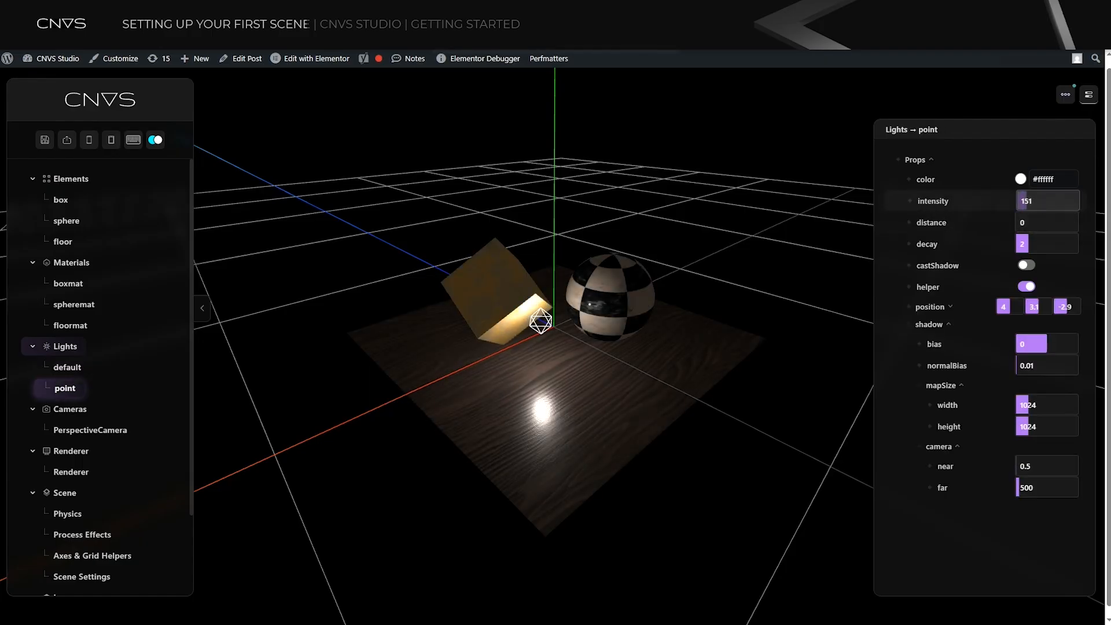
- Move the point light to about 6.1, 3.9, -4.3 and save the scene as state1
{"action": "left_click_drag", "start_coordinate": [1003, 307], "coordinate": [1039, 304]}
{"action": "left_click_drag", "start_coordinate": [707, 512], "coordinate": [636, 523]}
{"action": "left_click_drag", "start_coordinate": [1065, 306], "coordinate": [1058, 306]}
{"action": "left_click_drag", "start_coordinate": [704, 467], "coordinate": [317, 249]}
{"action": "left_click", "coordinate": [51, 141]}
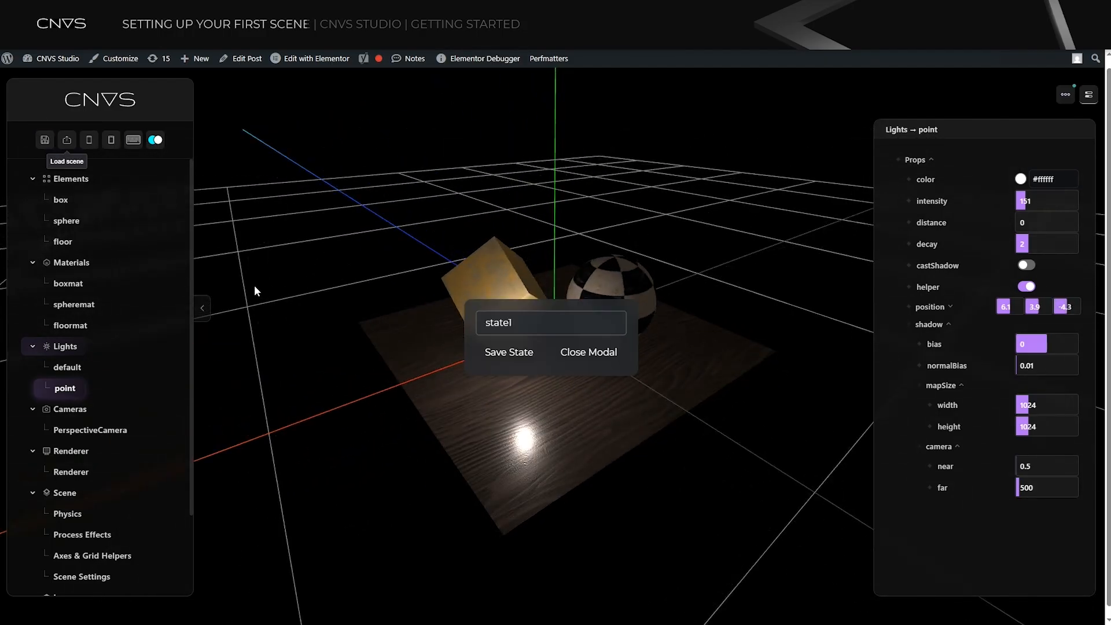
{"action": "left_click", "coordinate": [510, 353]}
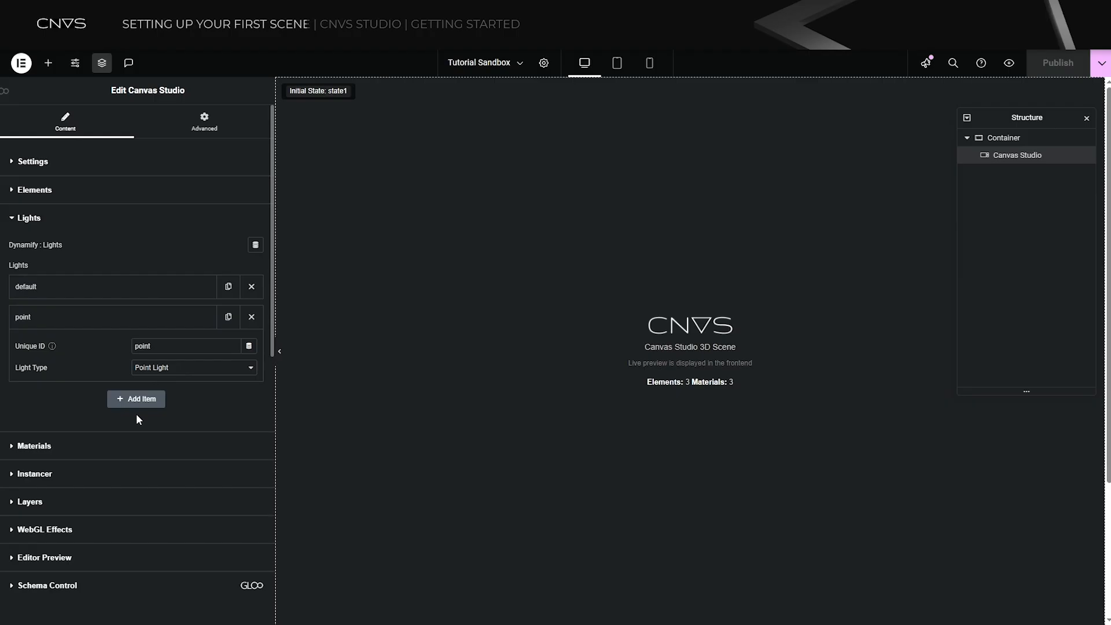
- Add a Rect Area Light with the unique ID rectarealight and publish the page
{"action": "left_click", "coordinate": [137, 399]}
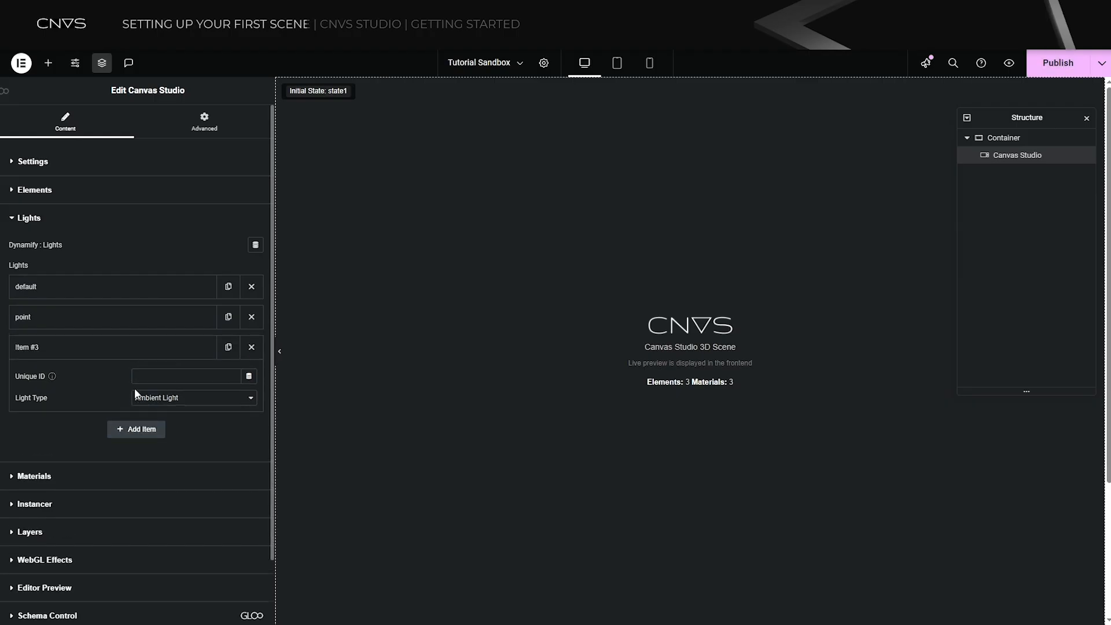
{"action": "left_click", "coordinate": [194, 397]}
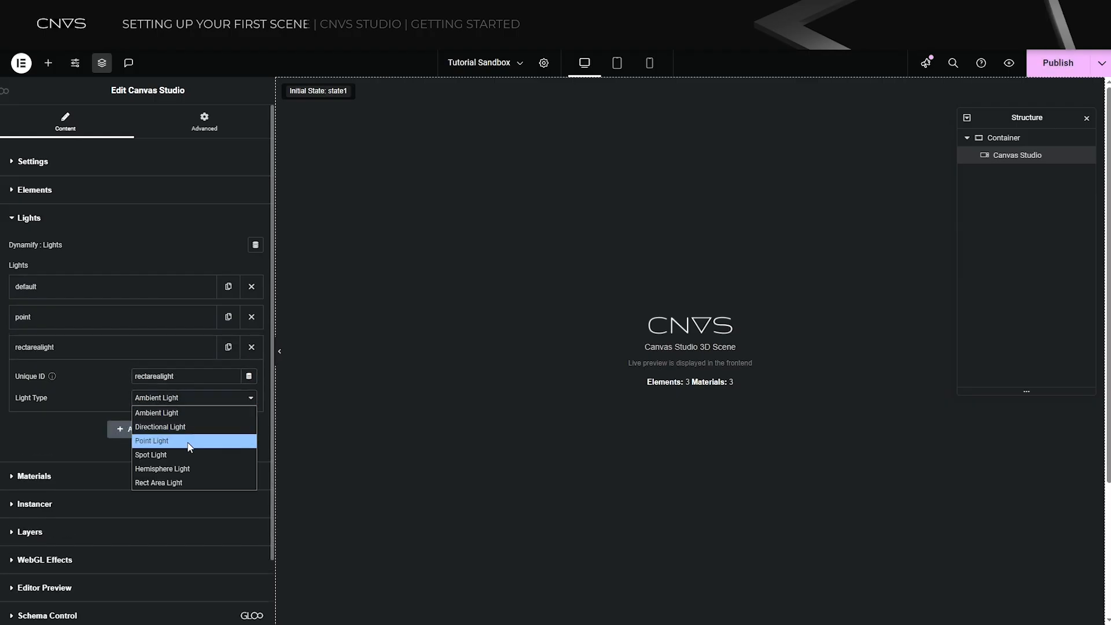
{"action": "left_click", "coordinate": [168, 483]}
{"action": "left_click", "coordinate": [1058, 62]}
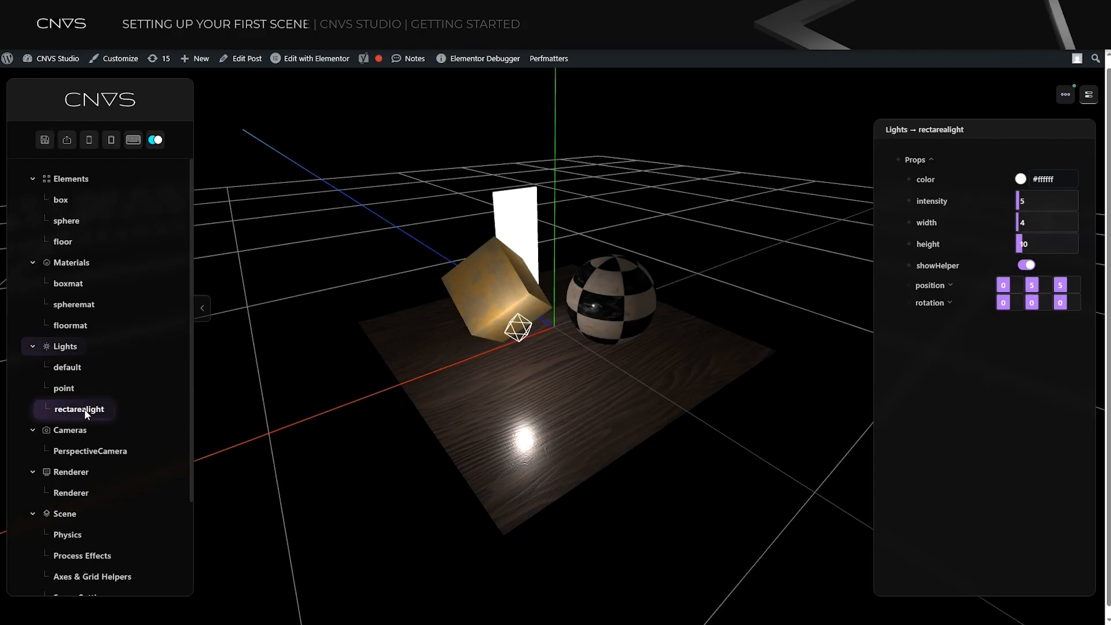
- Set rectarealight's second rotation value to -90 and widen the light to about 25.7
{"action": "left_click_drag", "start_coordinate": [1010, 285], "coordinate": [1039, 302]}
{"action": "left_click", "coordinate": [1042, 303]}
{"action": "type", "text": "-90"}
{"action": "left_click_drag", "start_coordinate": [1024, 224], "coordinate": [1037, 224]}
- Place rectarealight at about -13.7, 3.9, 1 with intensity 1.5 and save the scene as state1
{"action": "left_click_drag", "start_coordinate": [1009, 286], "coordinate": [1037, 286]}
{"action": "left_click_drag", "start_coordinate": [1068, 286], "coordinate": [1063, 286]}
{"action": "left_click_drag", "start_coordinate": [1032, 201], "coordinate": [1032, 201]}
{"action": "left_click", "coordinate": [45, 140]}
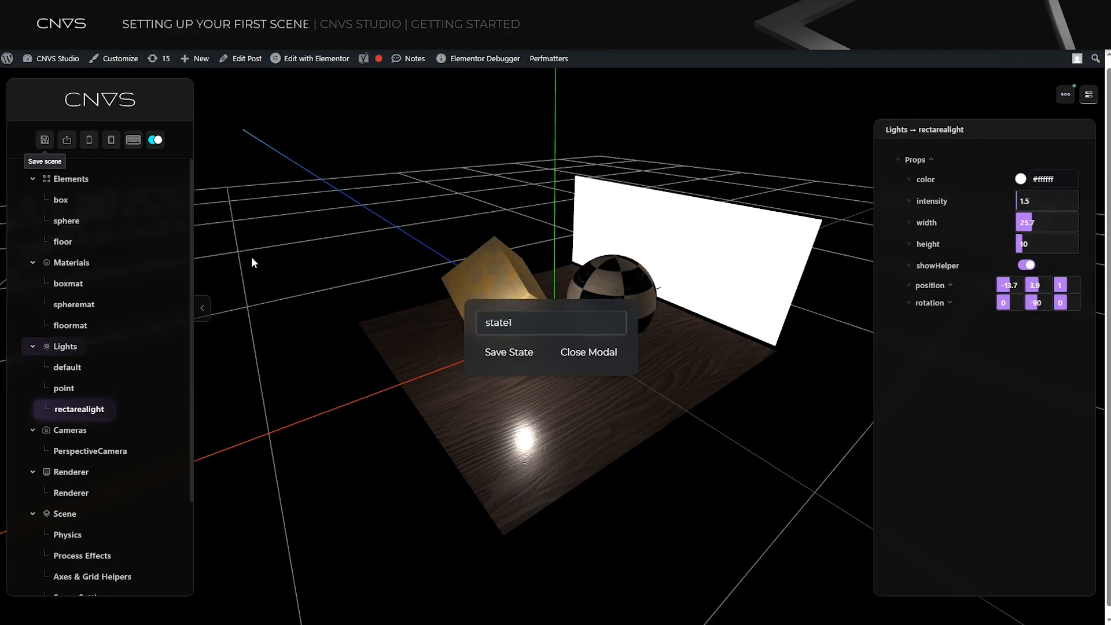
{"action": "left_click", "coordinate": [494, 353]}
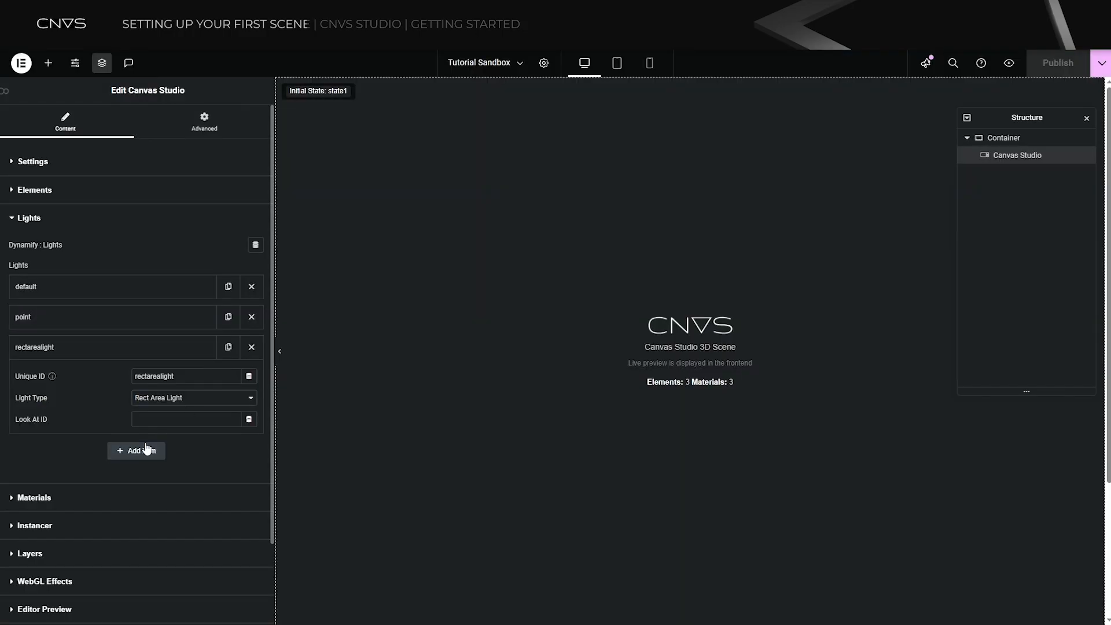
- Add a second Point Light with the ID point2, then reload the scene and open that light's settings
{"action": "left_click", "coordinate": [139, 459]}
{"action": "left_click", "coordinate": [189, 429]}
{"action": "left_click", "coordinate": [173, 468]}
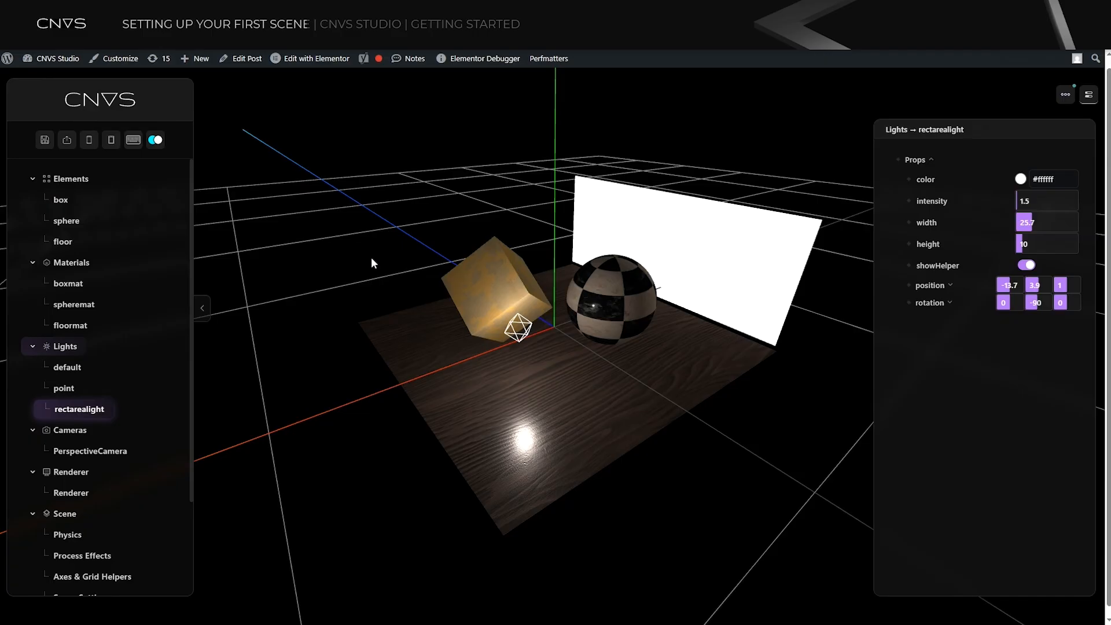
{"action": "key", "text": "F5"}
{"action": "left_click", "coordinate": [66, 430]}
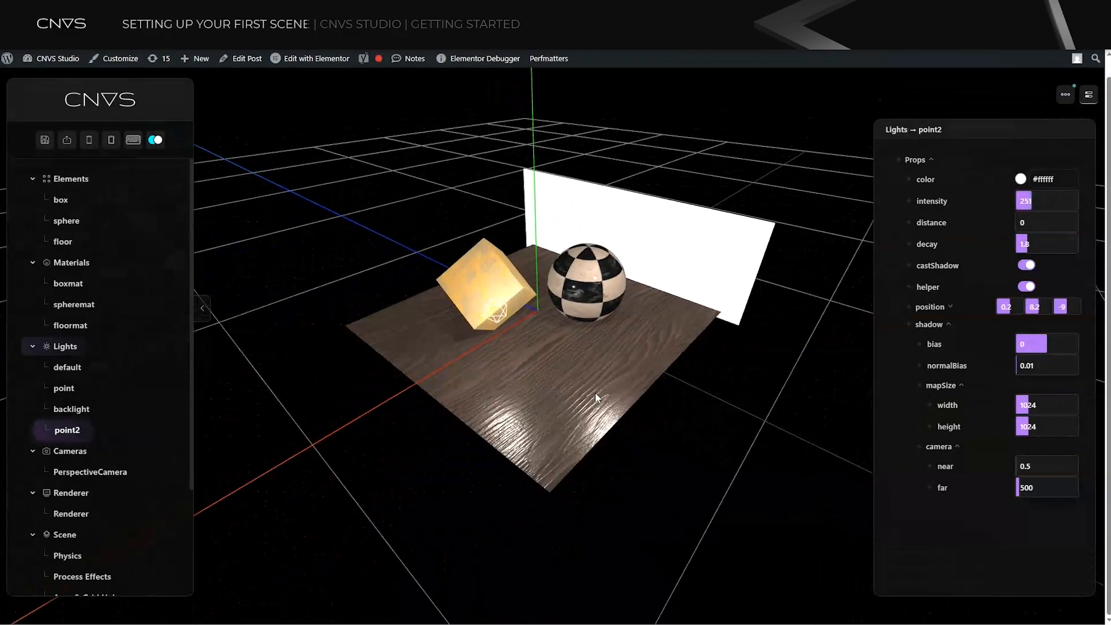
- Turn off the helpers of the point2, backlight and point lights
{"action": "left_click_drag", "start_coordinate": [595, 393], "coordinate": [649, 430]}
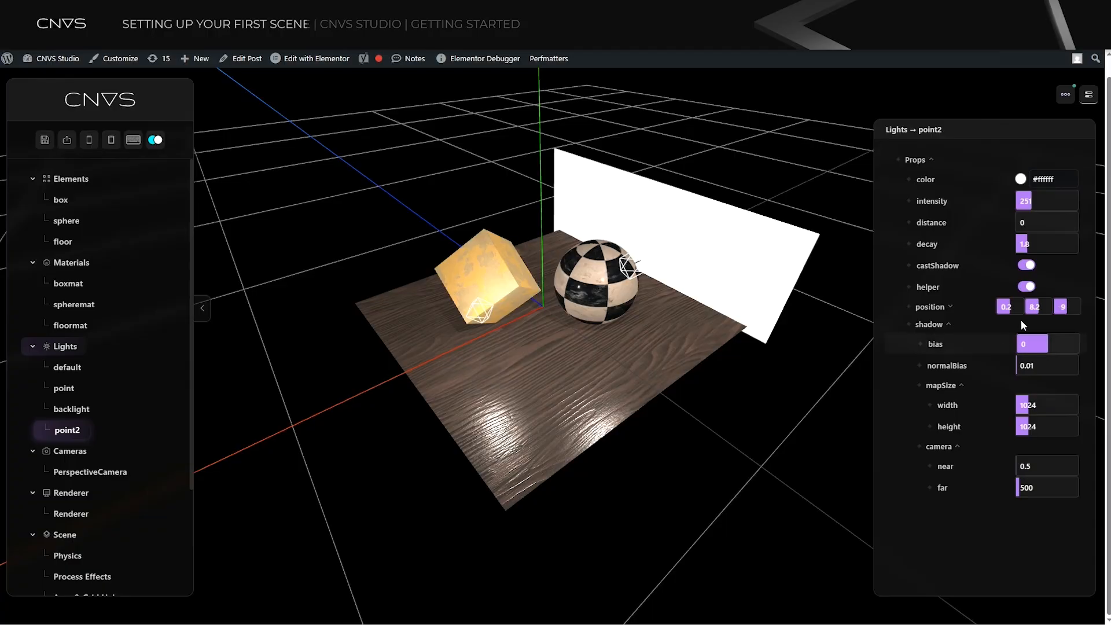
{"action": "left_click", "coordinate": [132, 411]}
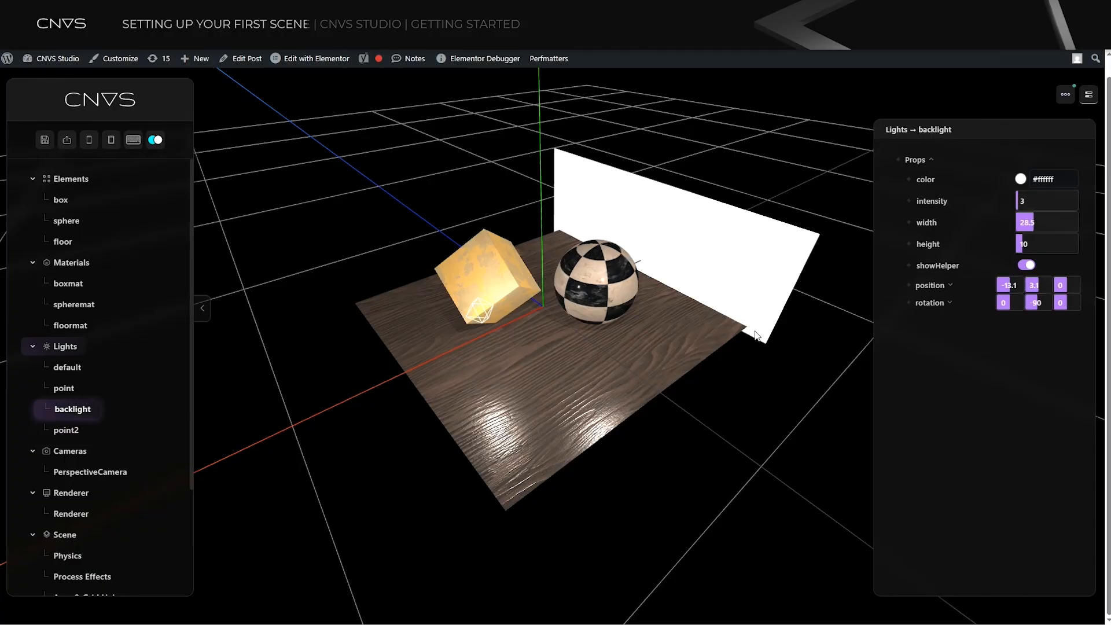
{"action": "left_click", "coordinate": [1025, 266]}
{"action": "left_click", "coordinate": [65, 388]}
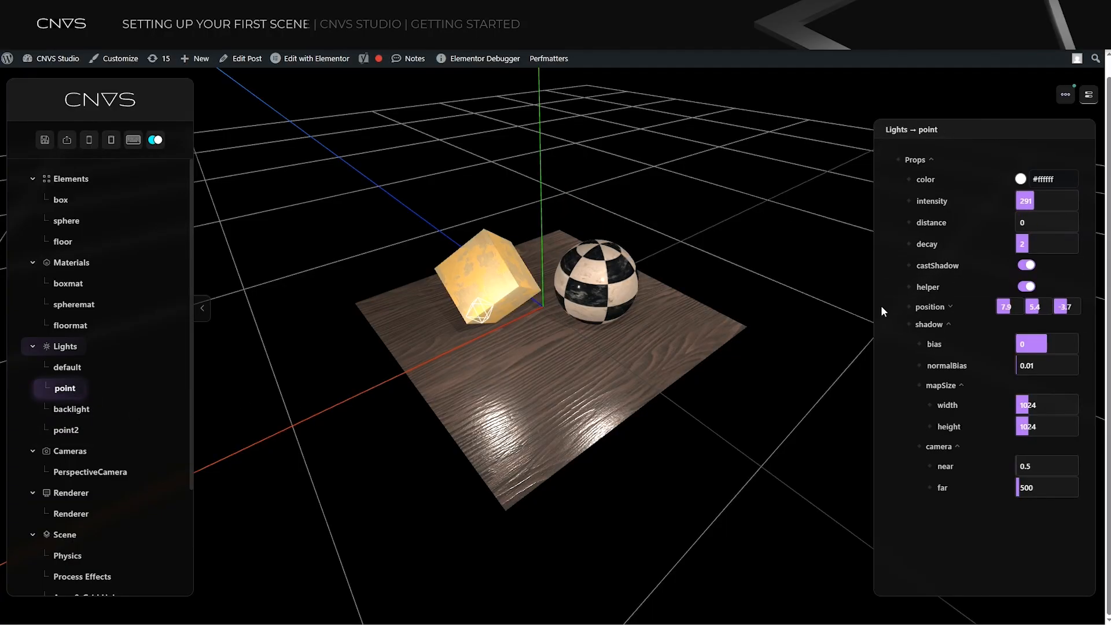
- Hide the scene's grid and axes in the Axes & Grid Helpers settings
{"action": "scroll", "coordinate": [82, 482], "scroll_direction": "down", "scroll_amount": 2}
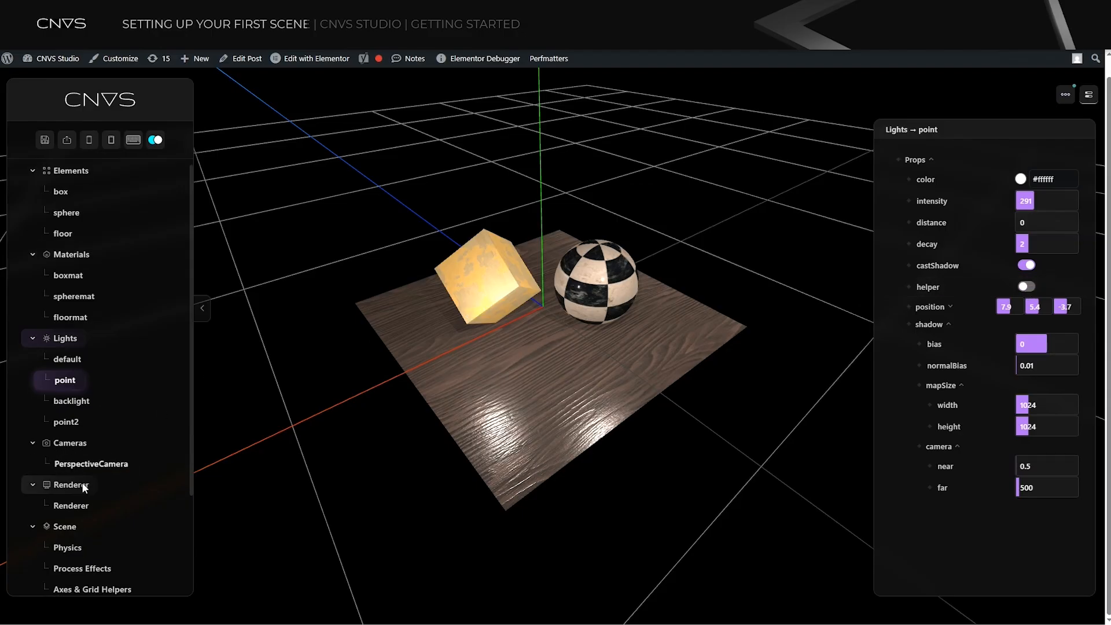
{"action": "left_click", "coordinate": [82, 481]}
{"action": "left_click", "coordinate": [1025, 262]}
{"action": "left_click", "coordinate": [1026, 219]}
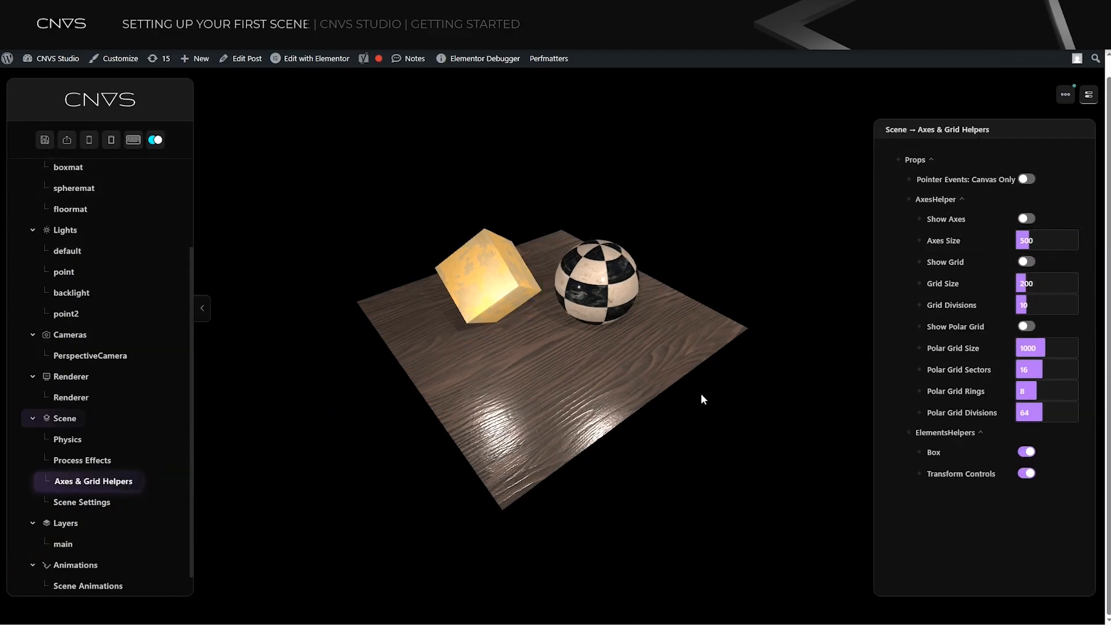
- Save the scene with a closer camera view as state1 and open the Canvas Studio widget's Initial States settings
{"action": "scroll", "coordinate": [700, 393], "scroll_direction": "up", "scroll_amount": 3}
{"action": "left_click_drag", "start_coordinate": [696, 388], "coordinate": [676, 380]}
{"action": "left_click", "coordinate": [66, 140]}
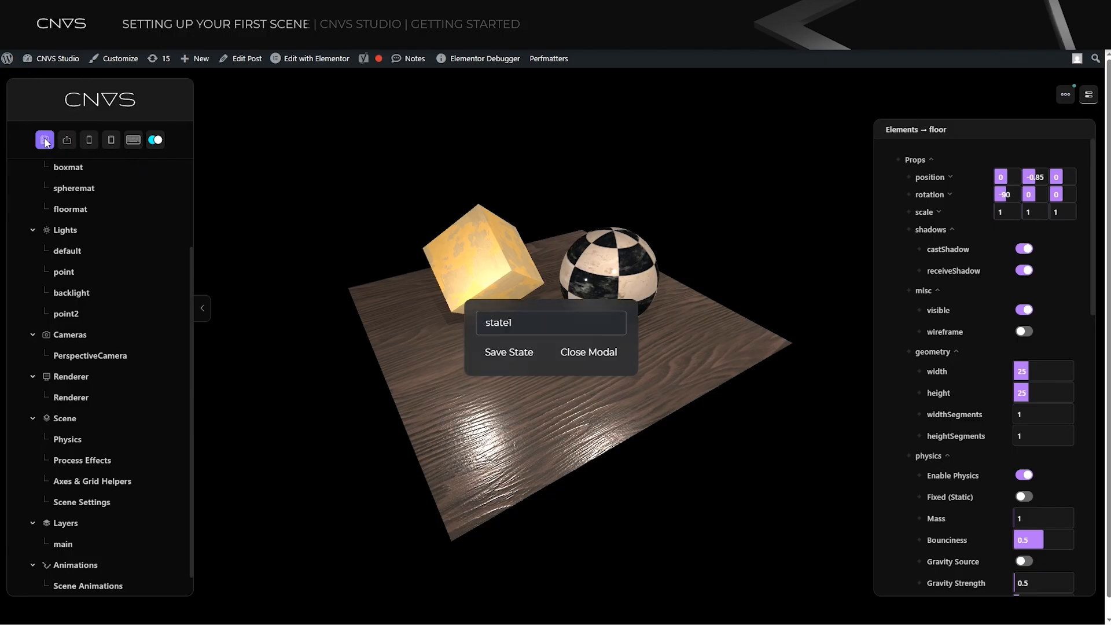
{"action": "left_click", "coordinate": [508, 352]}
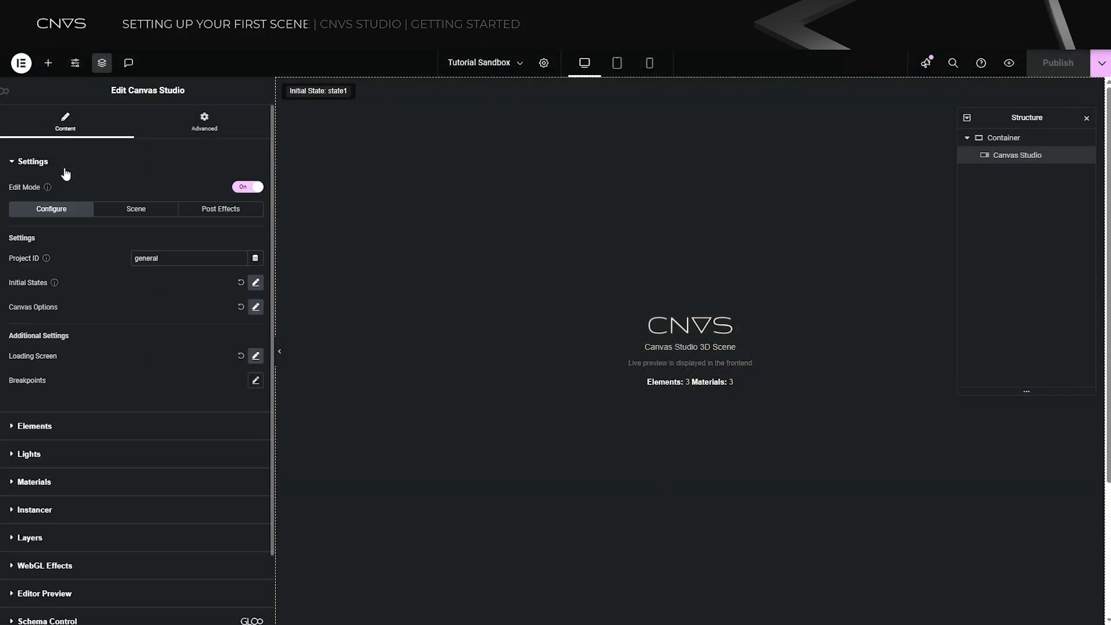
{"action": "left_click", "coordinate": [255, 282]}
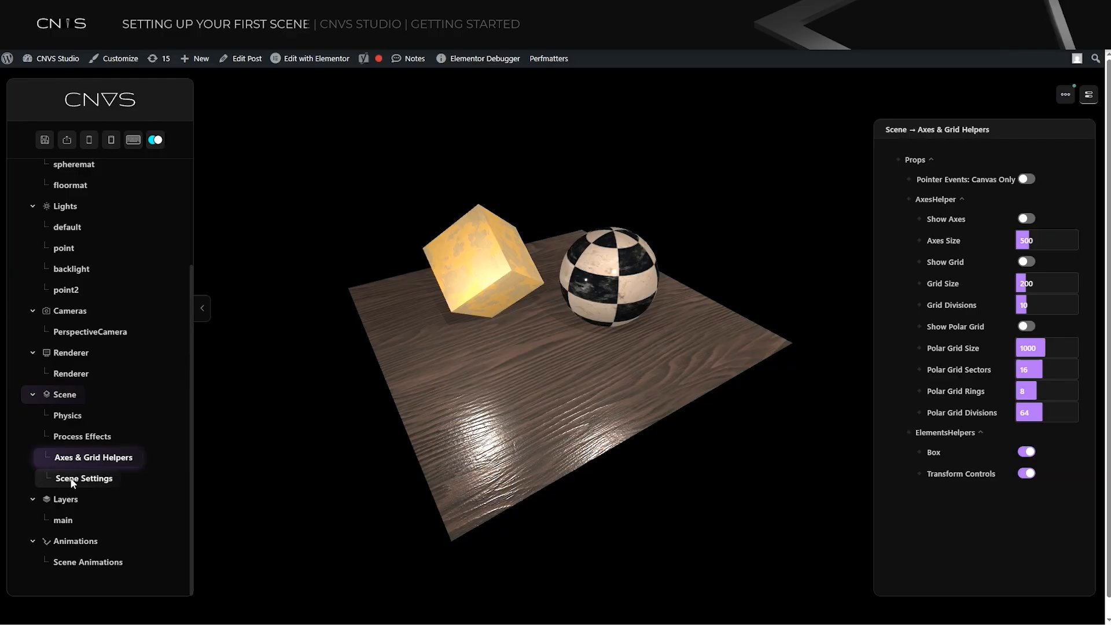
- Disable panning, zooming and rotation in the scene's orbit controls and save the scene as state1
{"action": "left_click", "coordinate": [63, 479]}
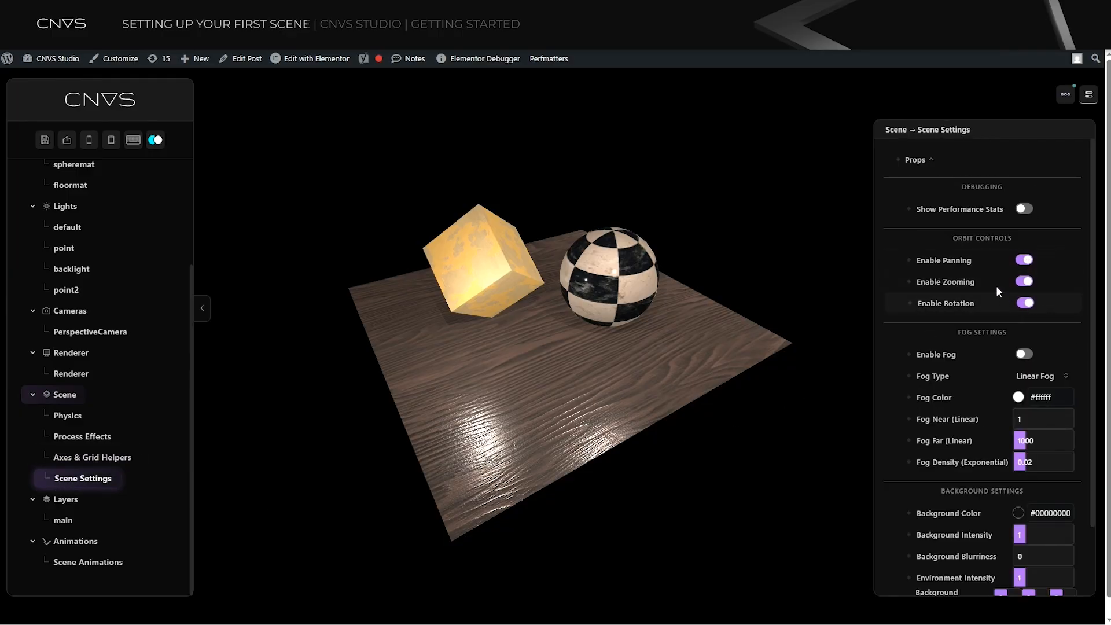
{"action": "left_click", "coordinate": [1024, 281]}
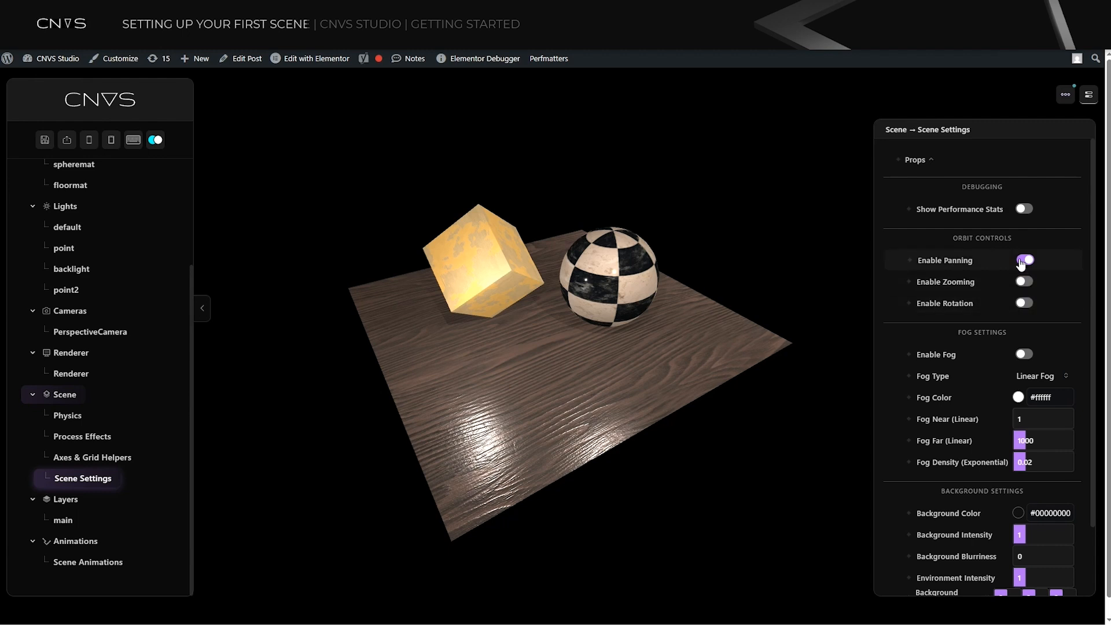
{"action": "left_click", "coordinate": [1025, 303]}
{"action": "left_click", "coordinate": [1025, 282]}
{"action": "left_click", "coordinate": [1024, 261]}
{"action": "left_click", "coordinate": [45, 139]}
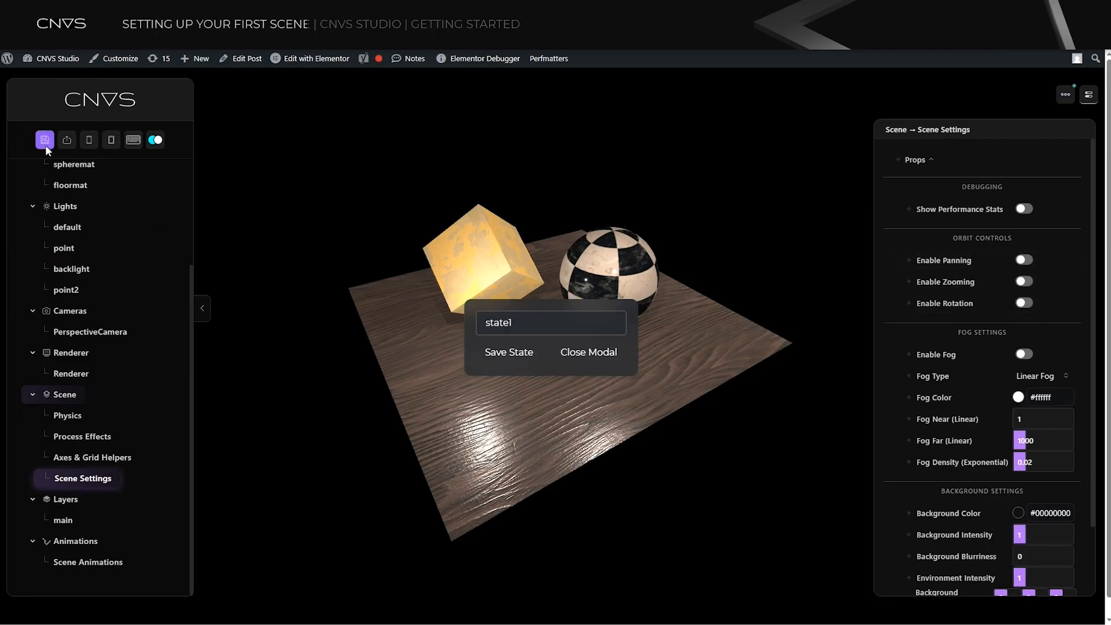
{"action": "left_click", "coordinate": [491, 350]}
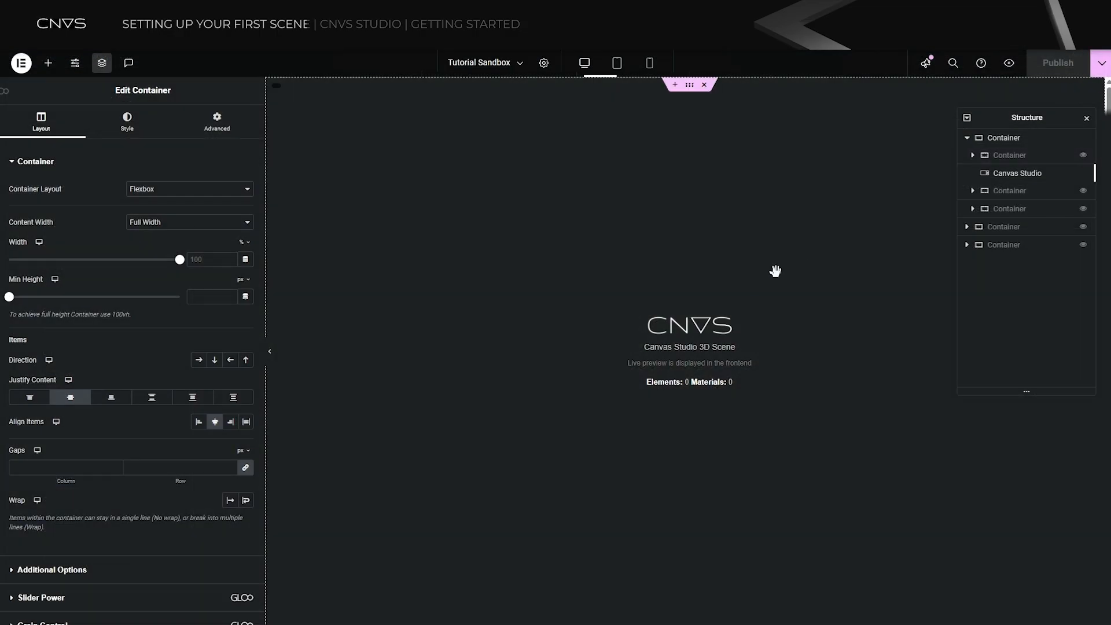
- Unhide the page's hidden containers in the structure and review the layout around the Canvas Studio widget
{"action": "left_click", "coordinate": [1083, 155]}
{"action": "left_click", "coordinate": [1084, 190]}
{"action": "left_click", "coordinate": [1084, 208]}
{"action": "left_click", "coordinate": [1083, 228]}
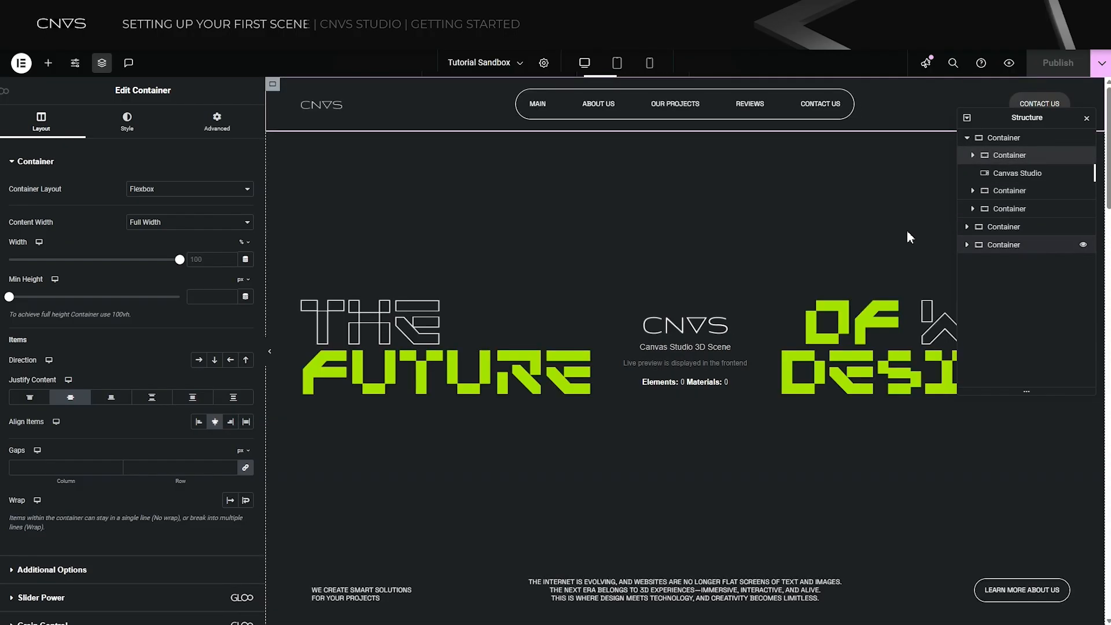
{"action": "scroll", "coordinate": [752, 283], "scroll_direction": "down", "scroll_amount": 10}
{"action": "scroll", "coordinate": [754, 283], "scroll_direction": "down", "scroll_amount": 5}
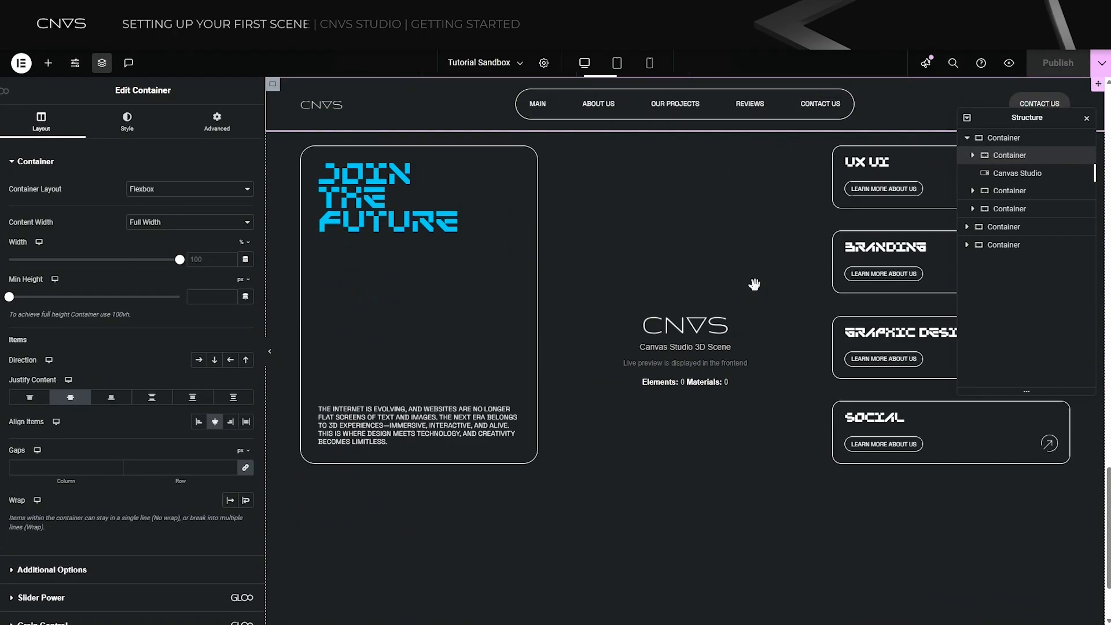
- Open the Canvas Studio widget's Advanced settings and check how the 3D scene behaves behind the content on the front-end page
{"action": "left_click", "coordinate": [1020, 172]}
{"action": "left_click", "coordinate": [202, 126]}
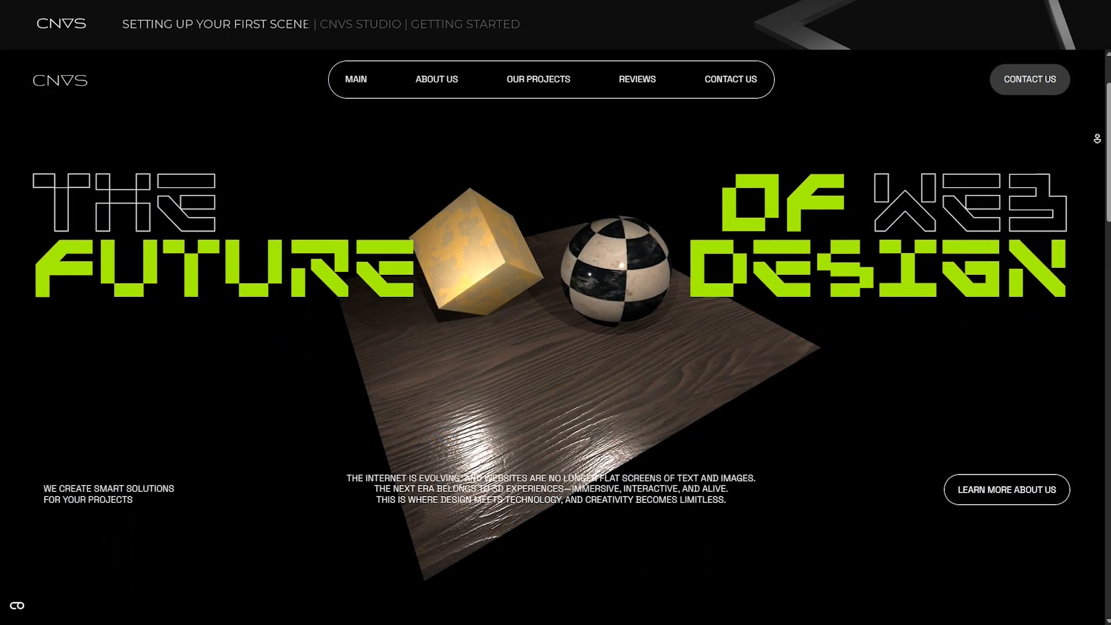
{"action": "scroll", "coordinate": [555, 313], "scroll_direction": "down", "scroll_amount": 5}
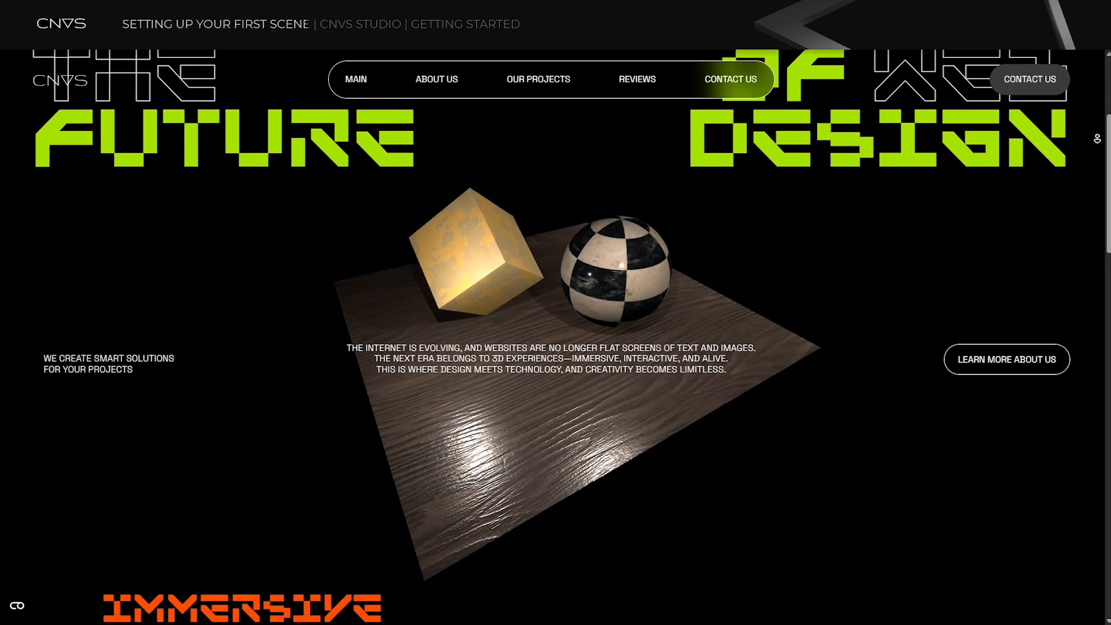
{"action": "scroll", "coordinate": [555, 313], "scroll_direction": "down", "scroll_amount": 8}
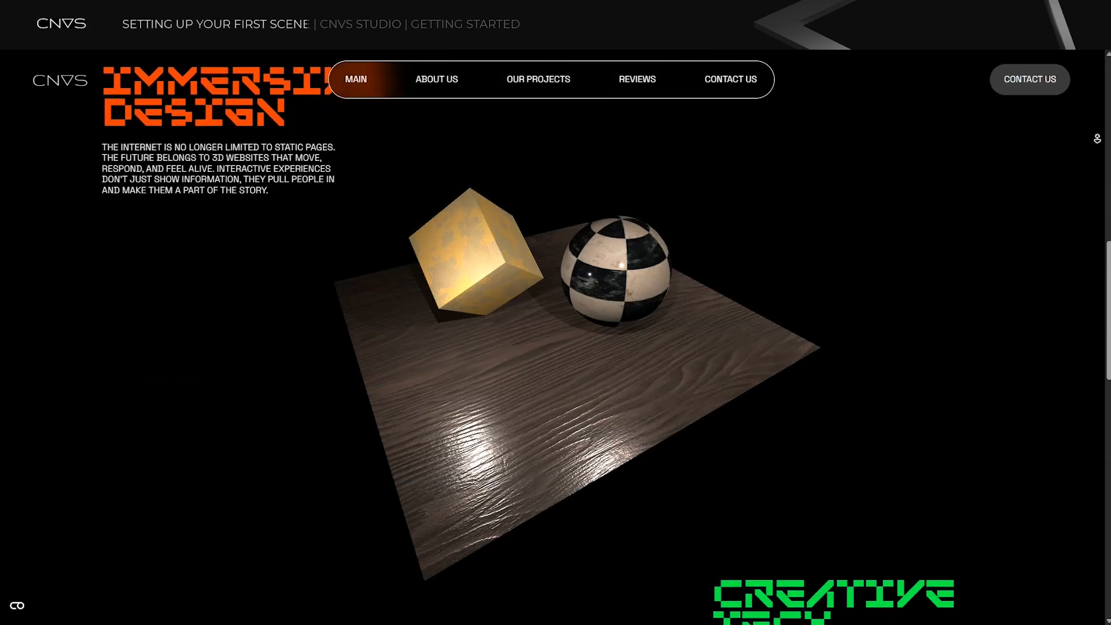
- Review the front-end page through the Immersive Design, Creative Tech and Join the Future sections, examining the 3D scene's background and camera behaviour behind the content
{"action": "scroll", "coordinate": [555, 312], "scroll_direction": "down", "scroll_amount": 8}
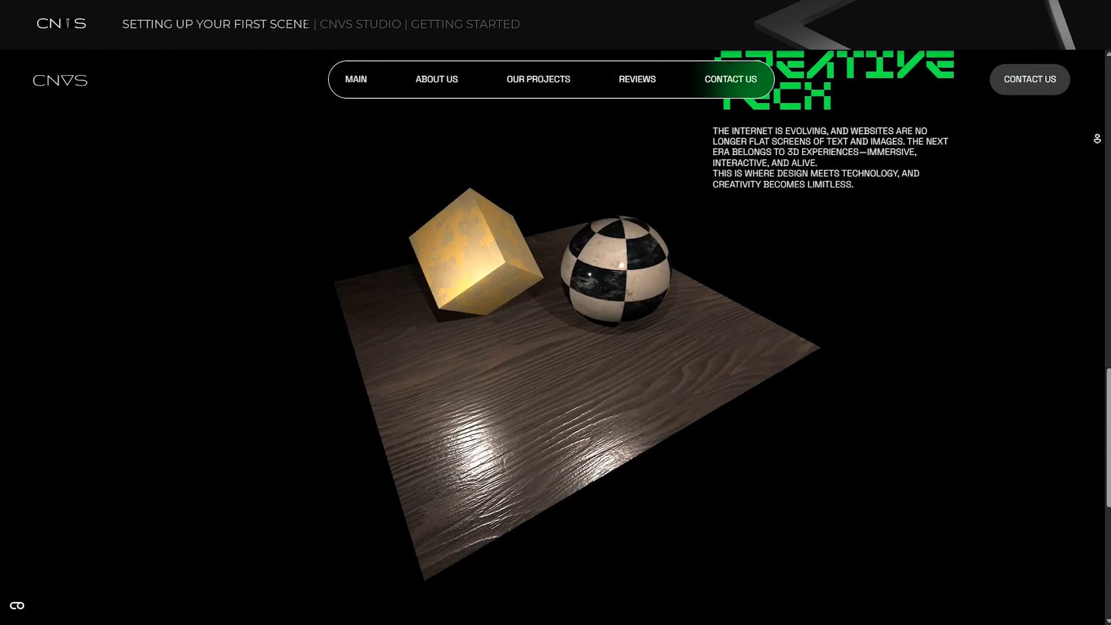
{"action": "scroll", "coordinate": [1097, 141], "scroll_direction": "down", "scroll_amount": 6}
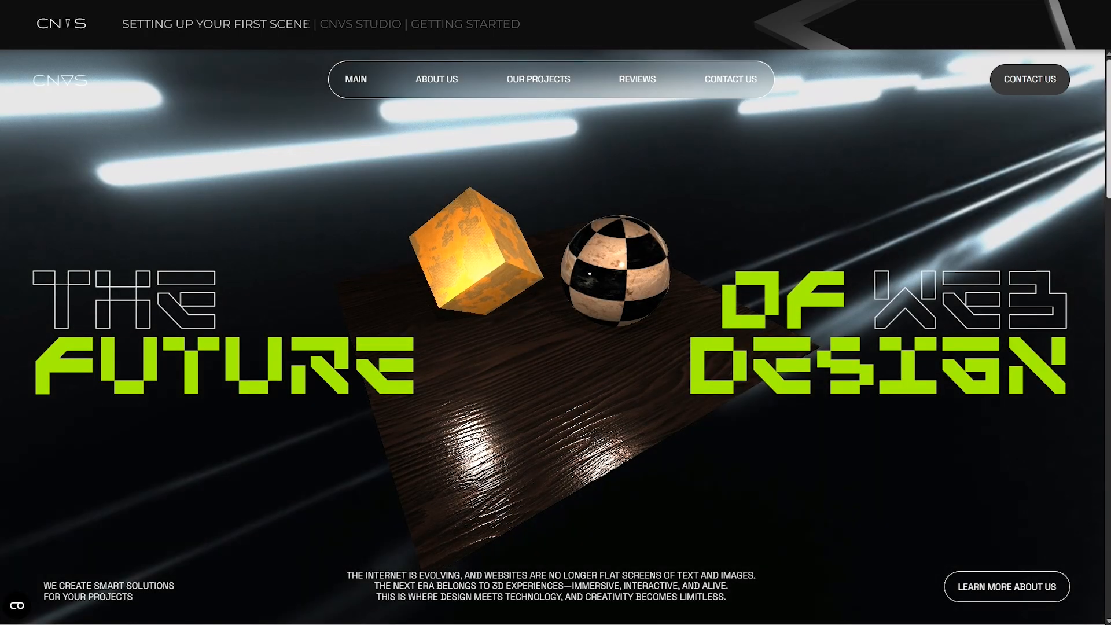
{"action": "scroll", "coordinate": [555, 335], "scroll_direction": "down", "scroll_amount": 5}
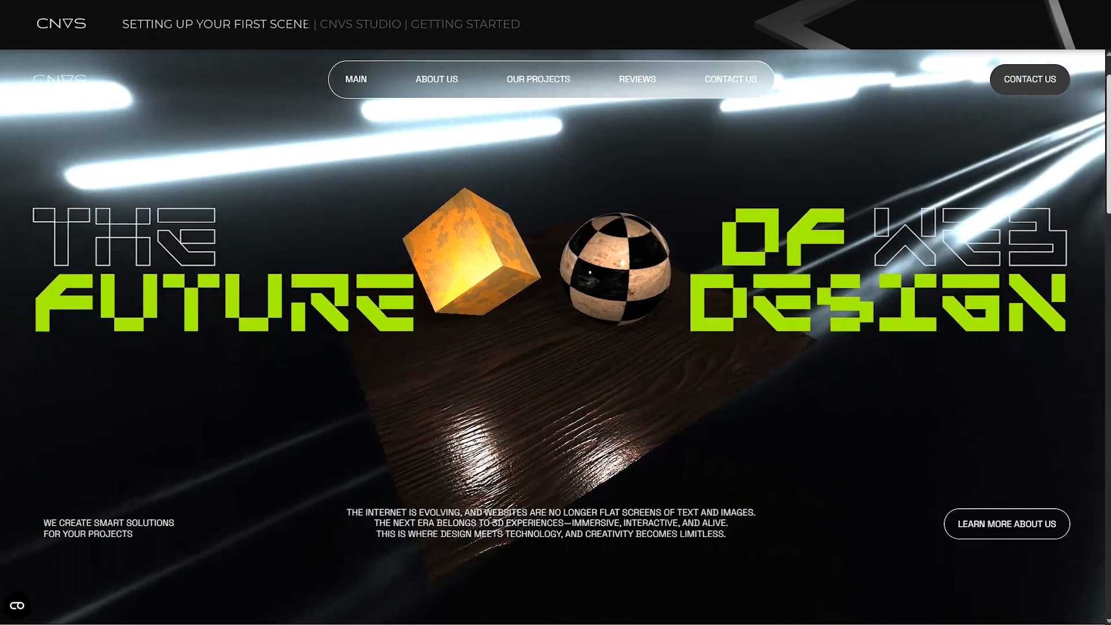
{"action": "scroll", "coordinate": [555, 336], "scroll_direction": "down", "scroll_amount": 6}
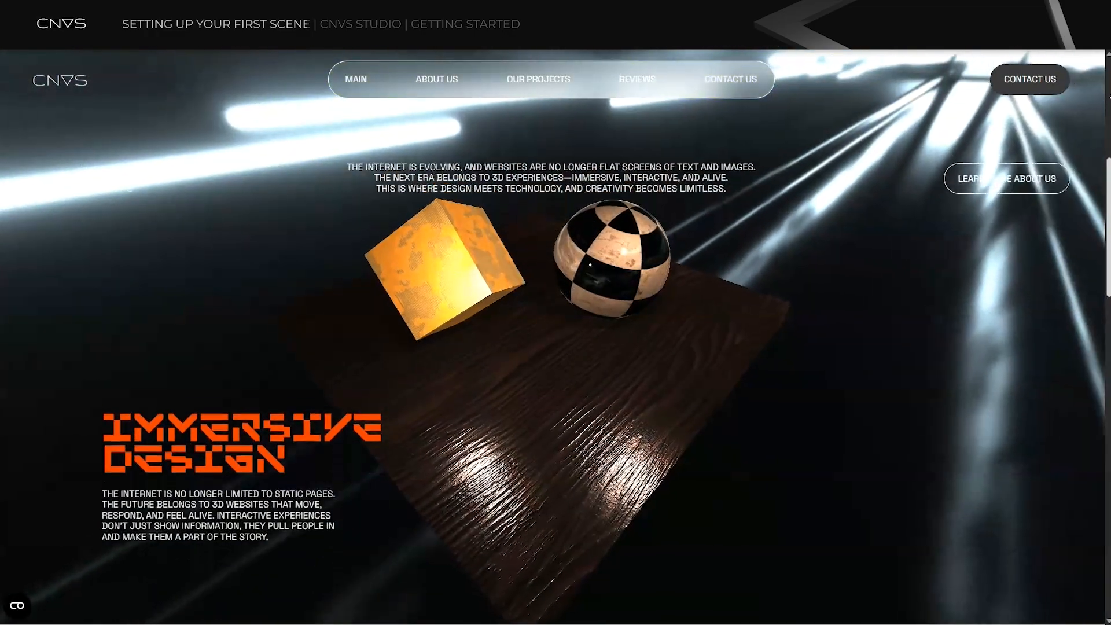
{"action": "scroll", "coordinate": [555, 335], "scroll_direction": "down", "scroll_amount": 6}
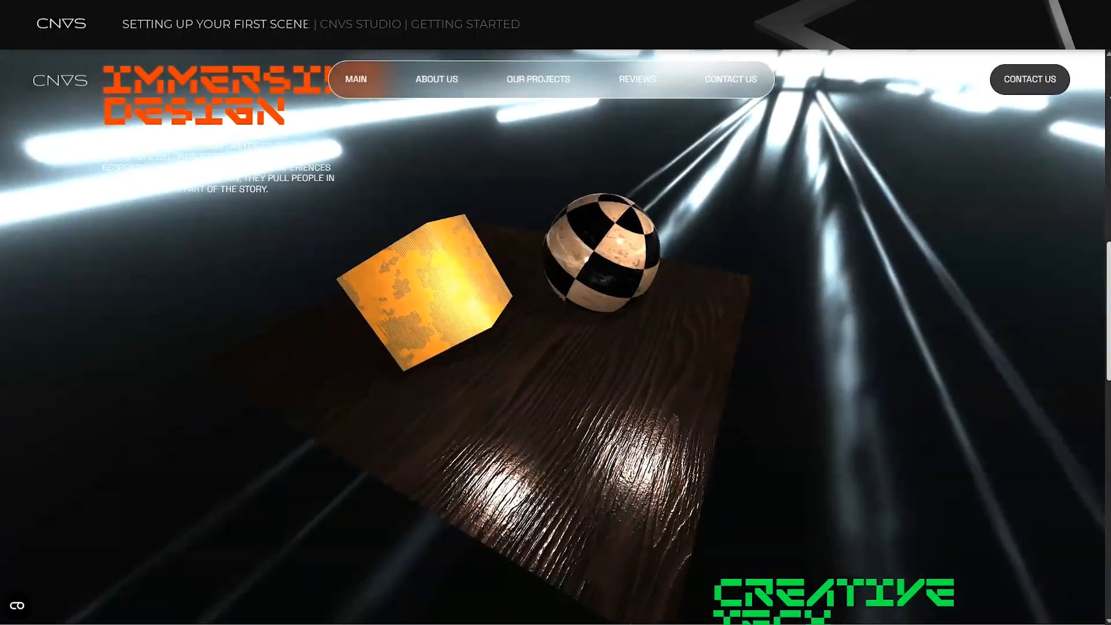
{"action": "scroll", "coordinate": [555, 336], "scroll_direction": "down", "scroll_amount": 6}
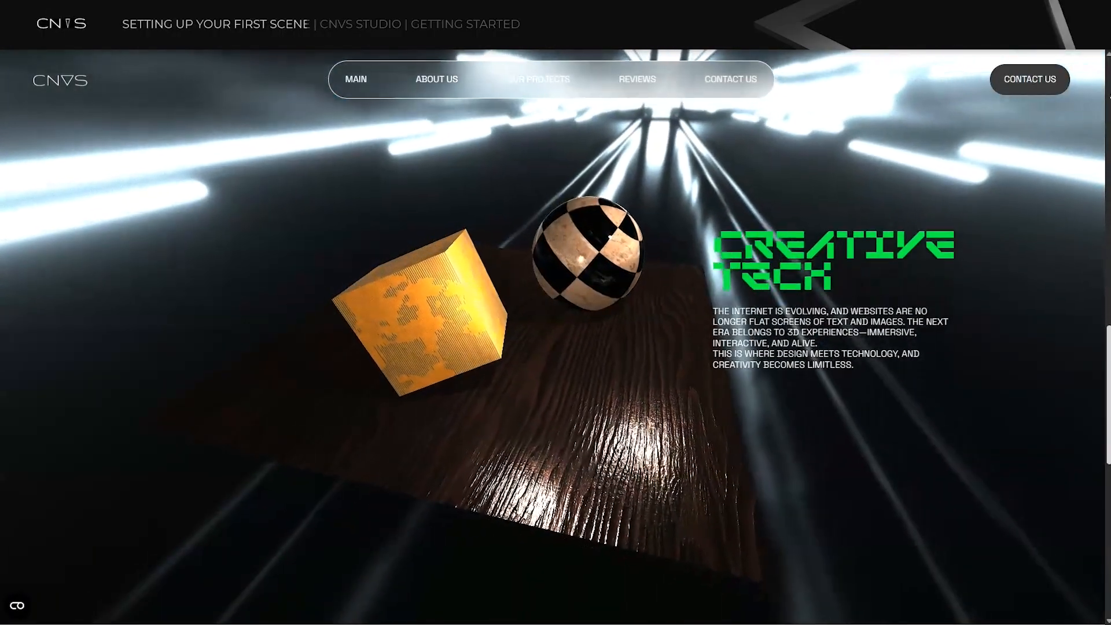
{"action": "scroll", "coordinate": [555, 336], "scroll_direction": "down", "scroll_amount": 6}
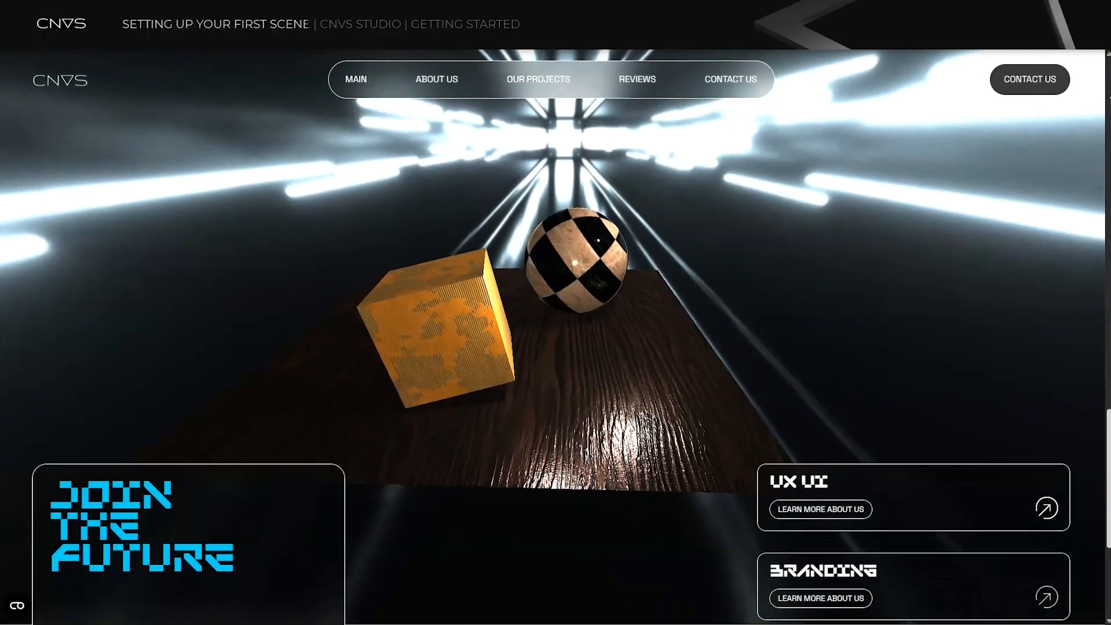